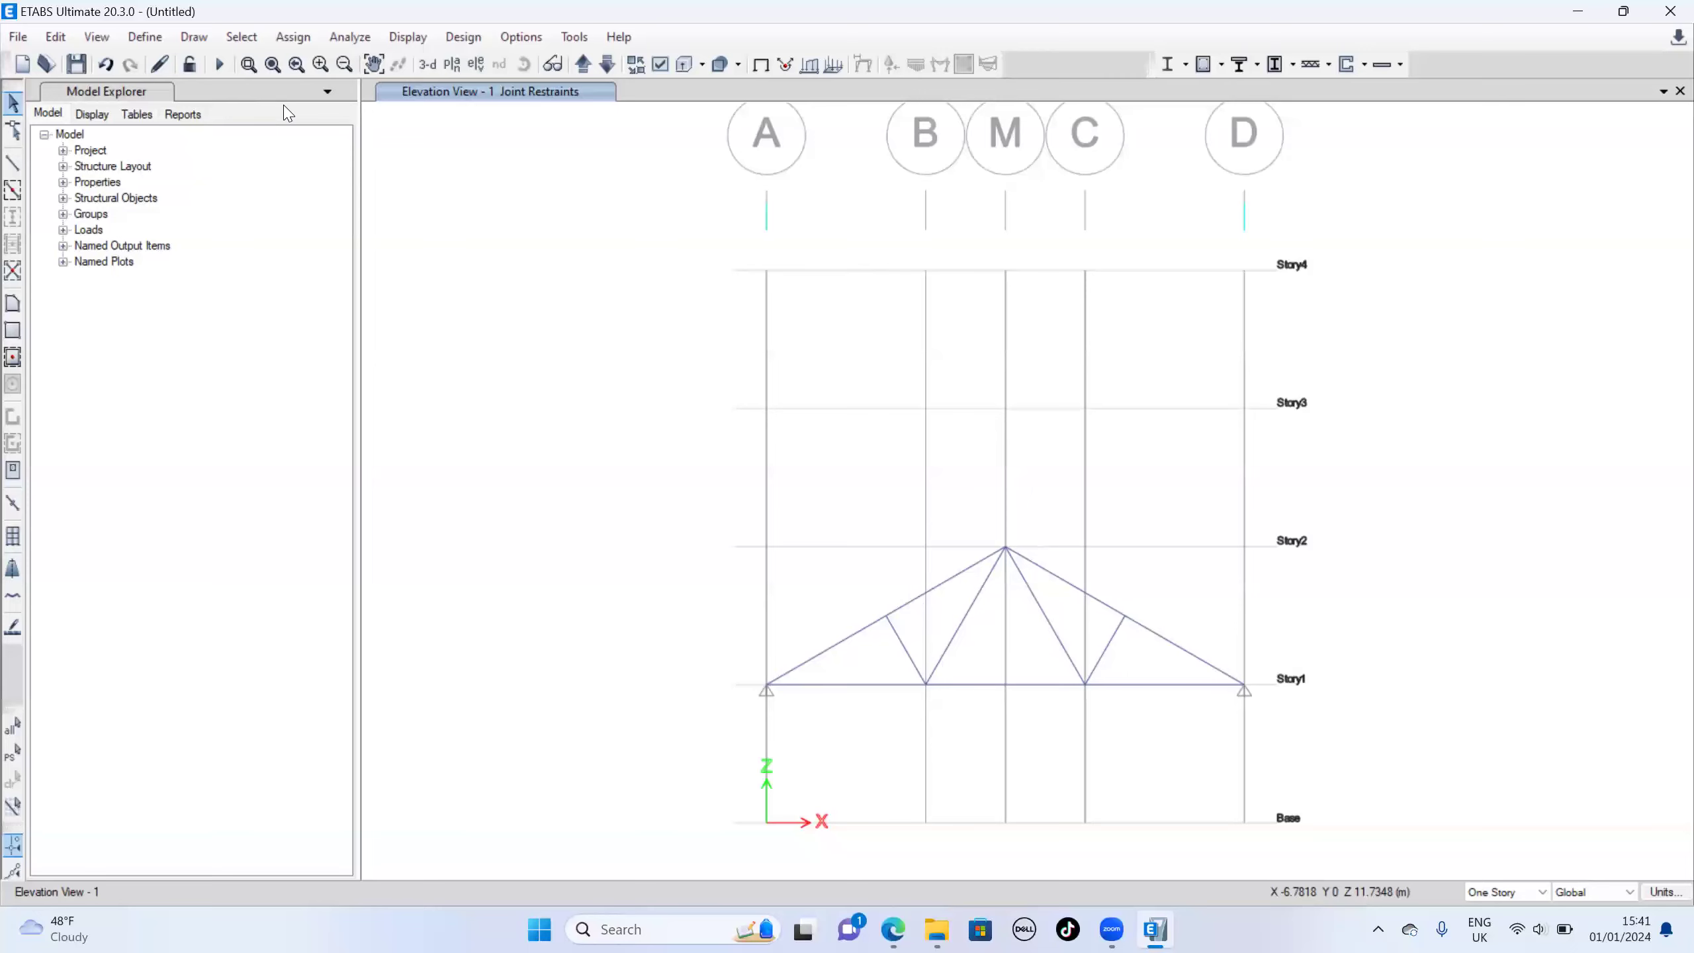
Restore the program window from full screen and resize it to cover most of the desktop
{"action": "double_click", "coordinate": [1354, 9]}
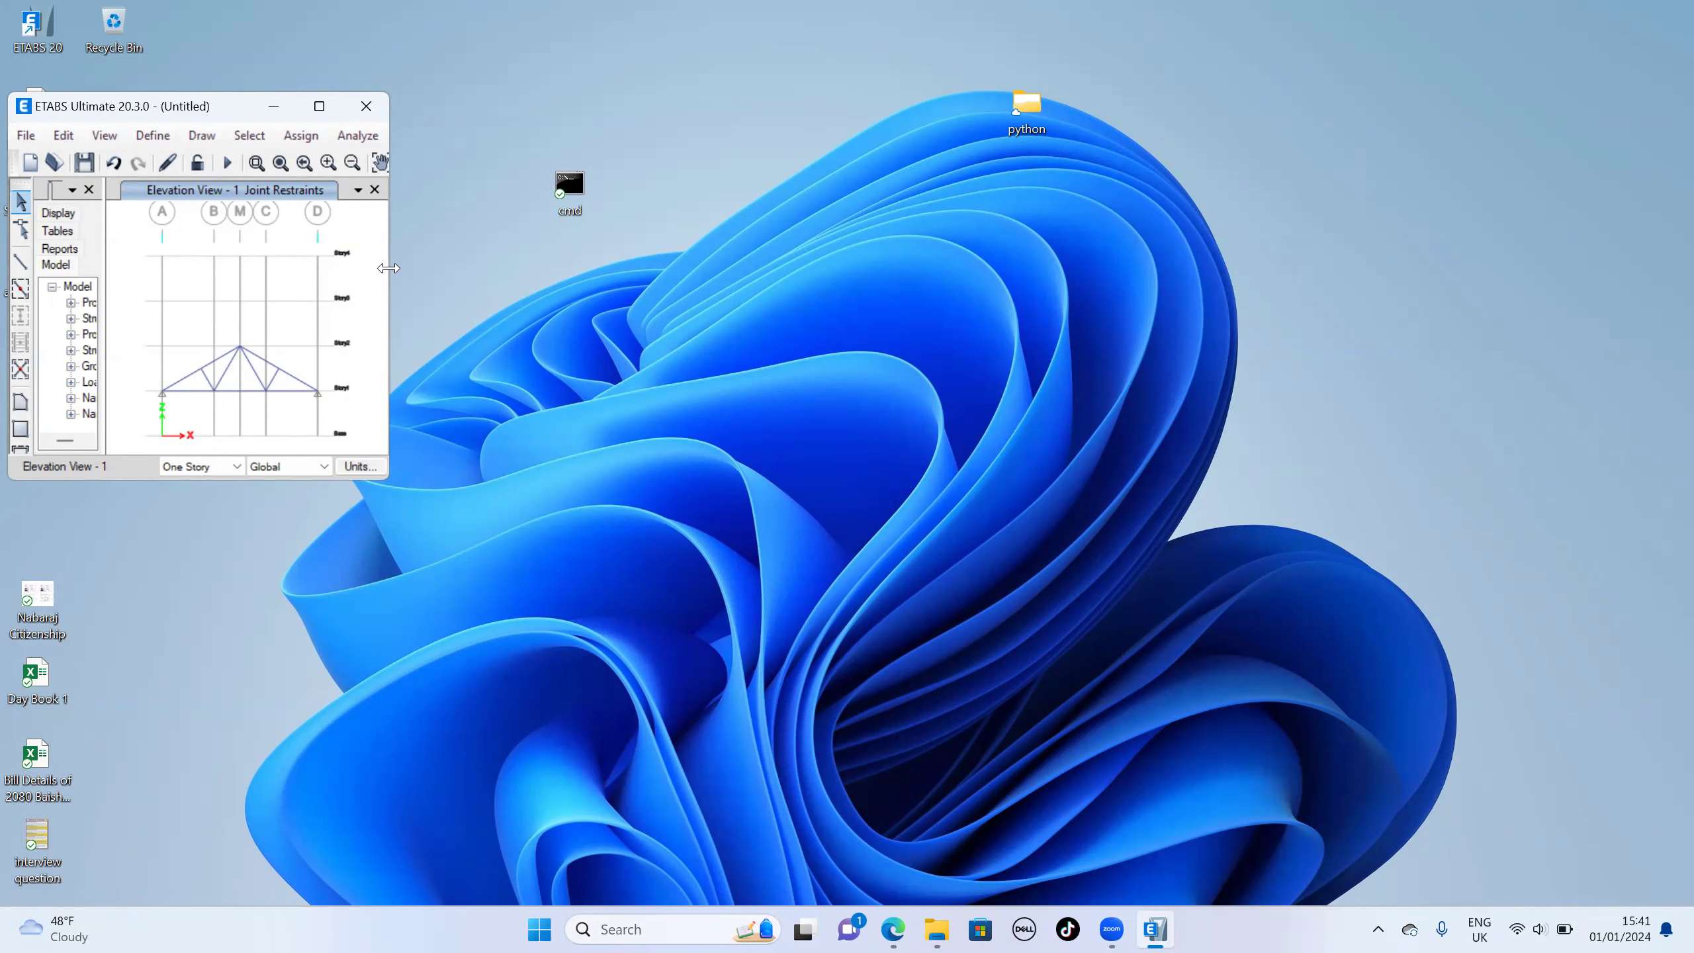
{"action": "left_click_drag", "start_coordinate": [389, 267], "coordinate": [1411, 367]}
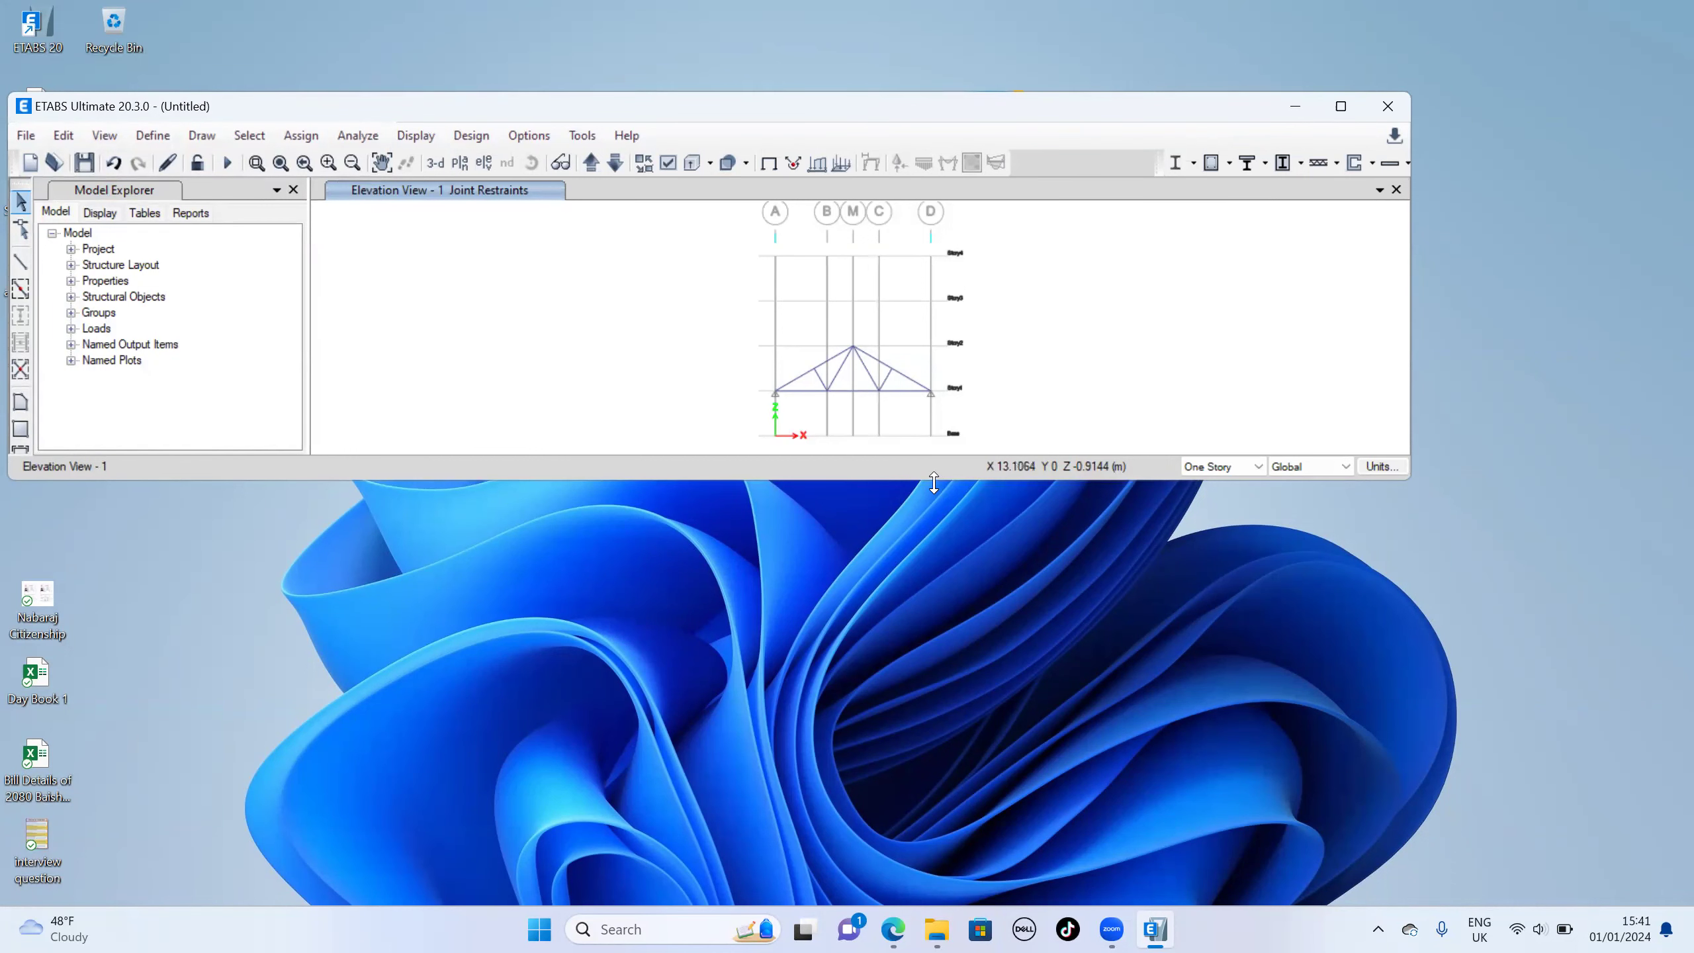
{"action": "left_click_drag", "start_coordinate": [933, 480], "coordinate": [905, 783]}
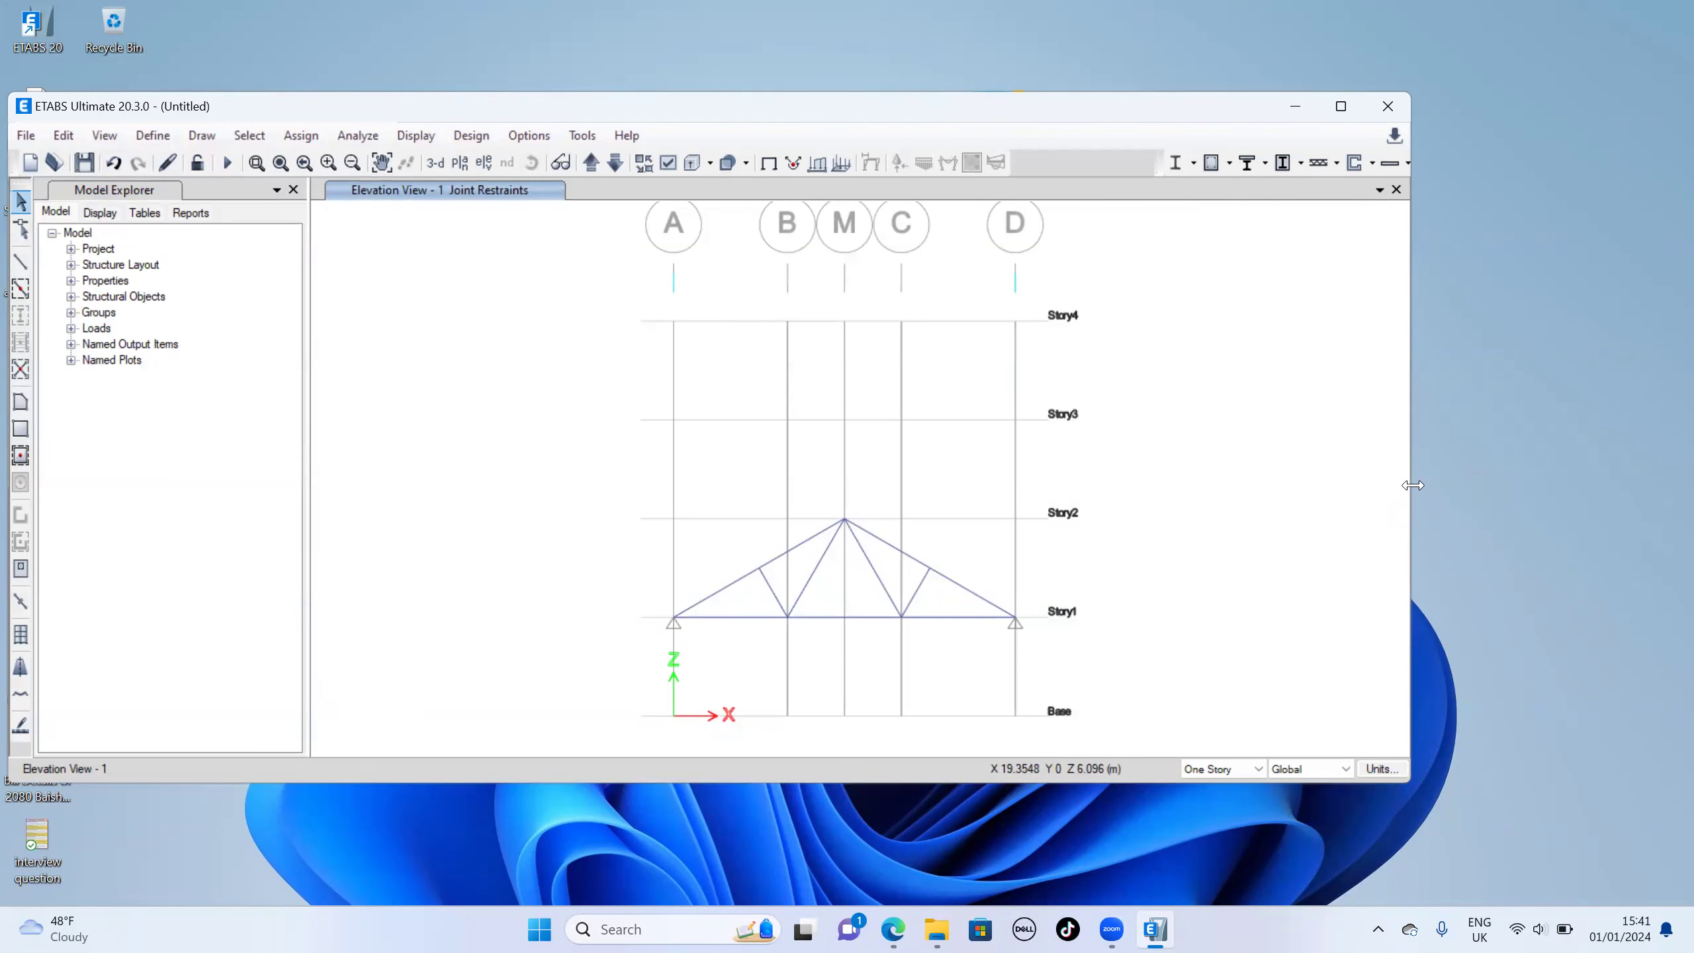
{"action": "left_click_drag", "start_coordinate": [1413, 485], "coordinate": [1623, 480]}
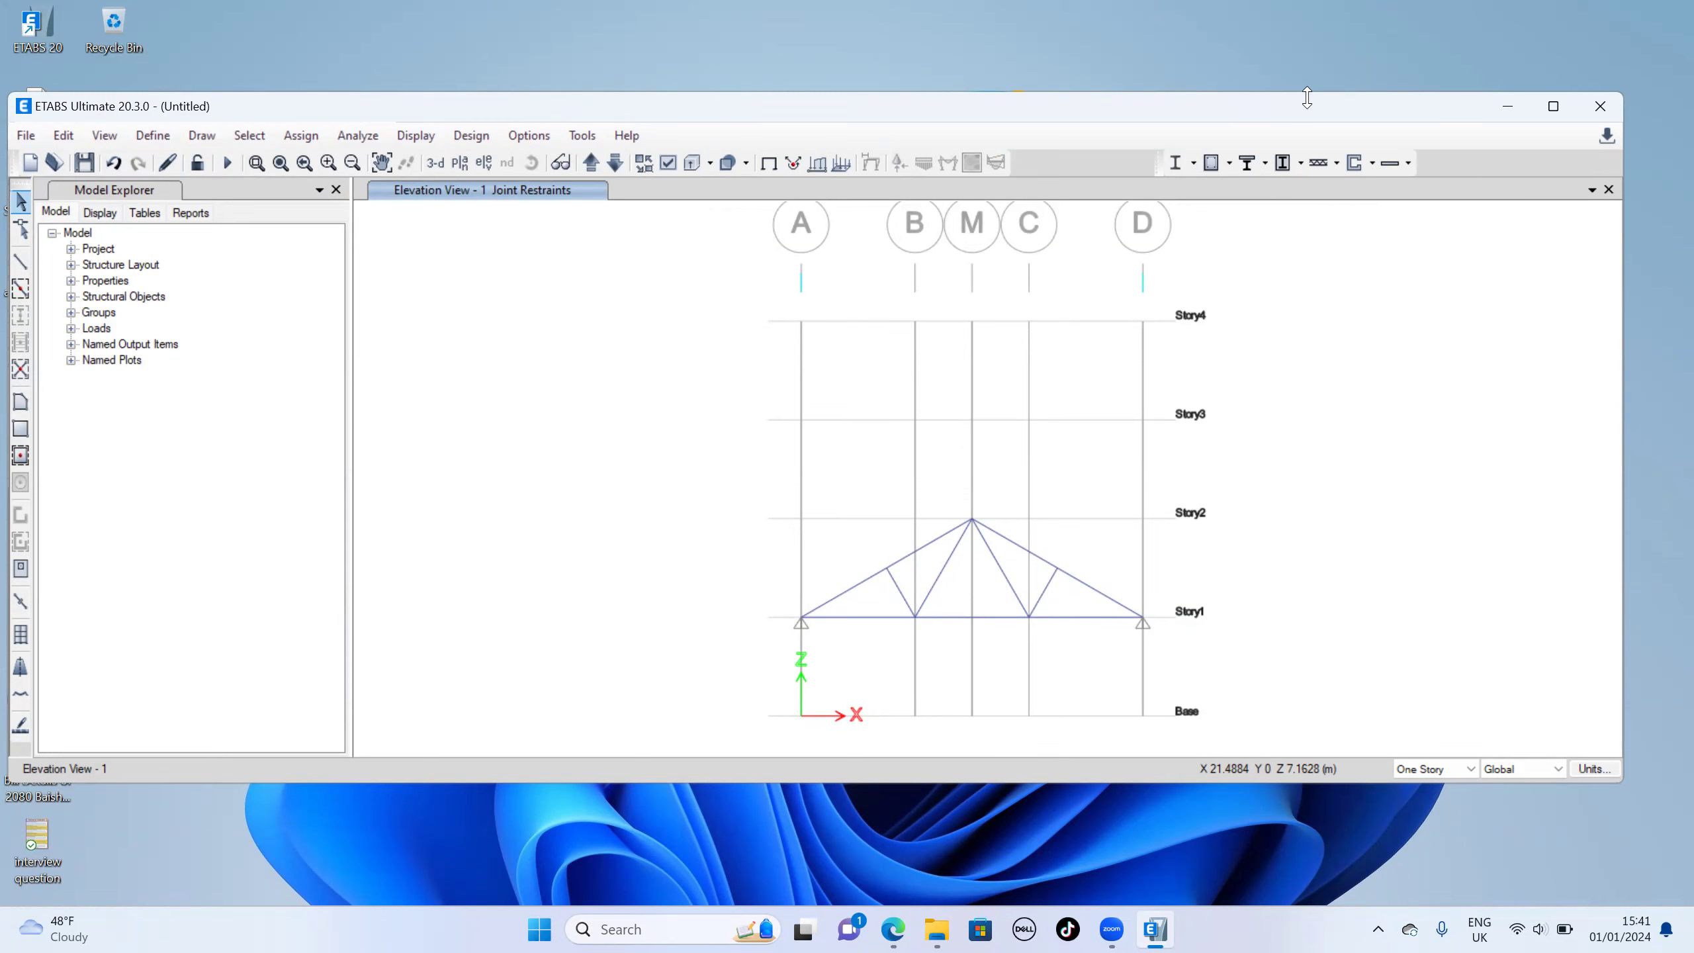
{"action": "left_click_drag", "start_coordinate": [1306, 98], "coordinate": [1306, 28]}
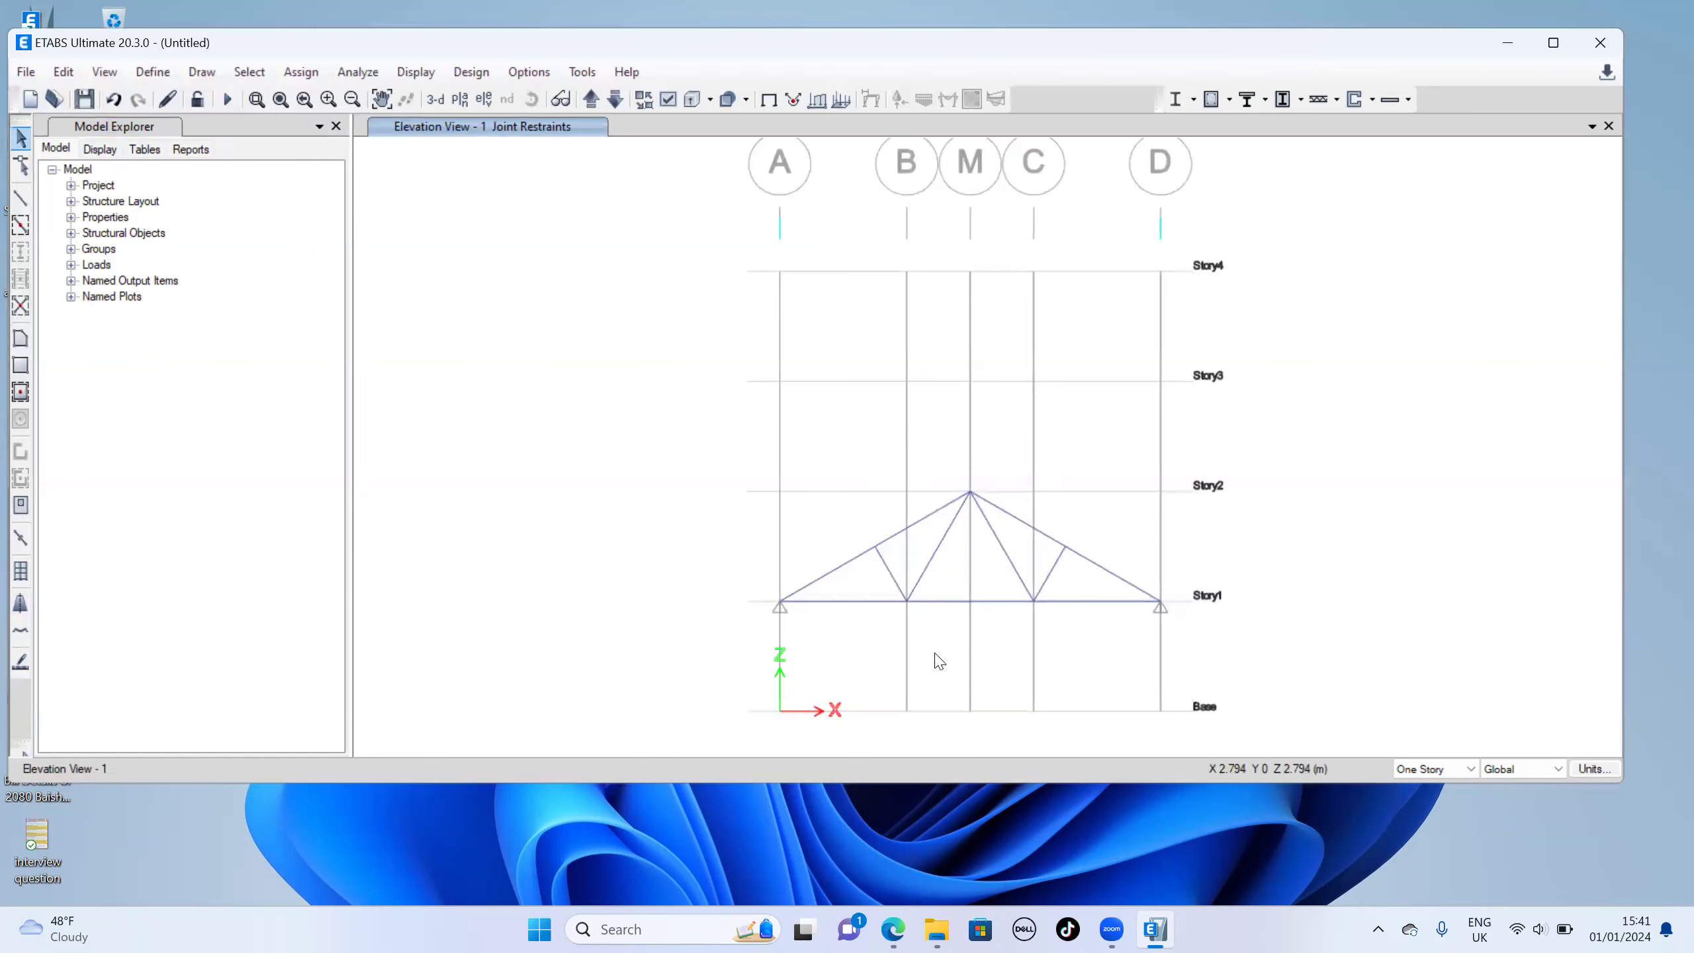
Consult the truss example PDF in Edge, then open the joint force assignment for the left sloping chord's middle joint in ETABS
{"action": "left_click", "coordinate": [913, 929]}
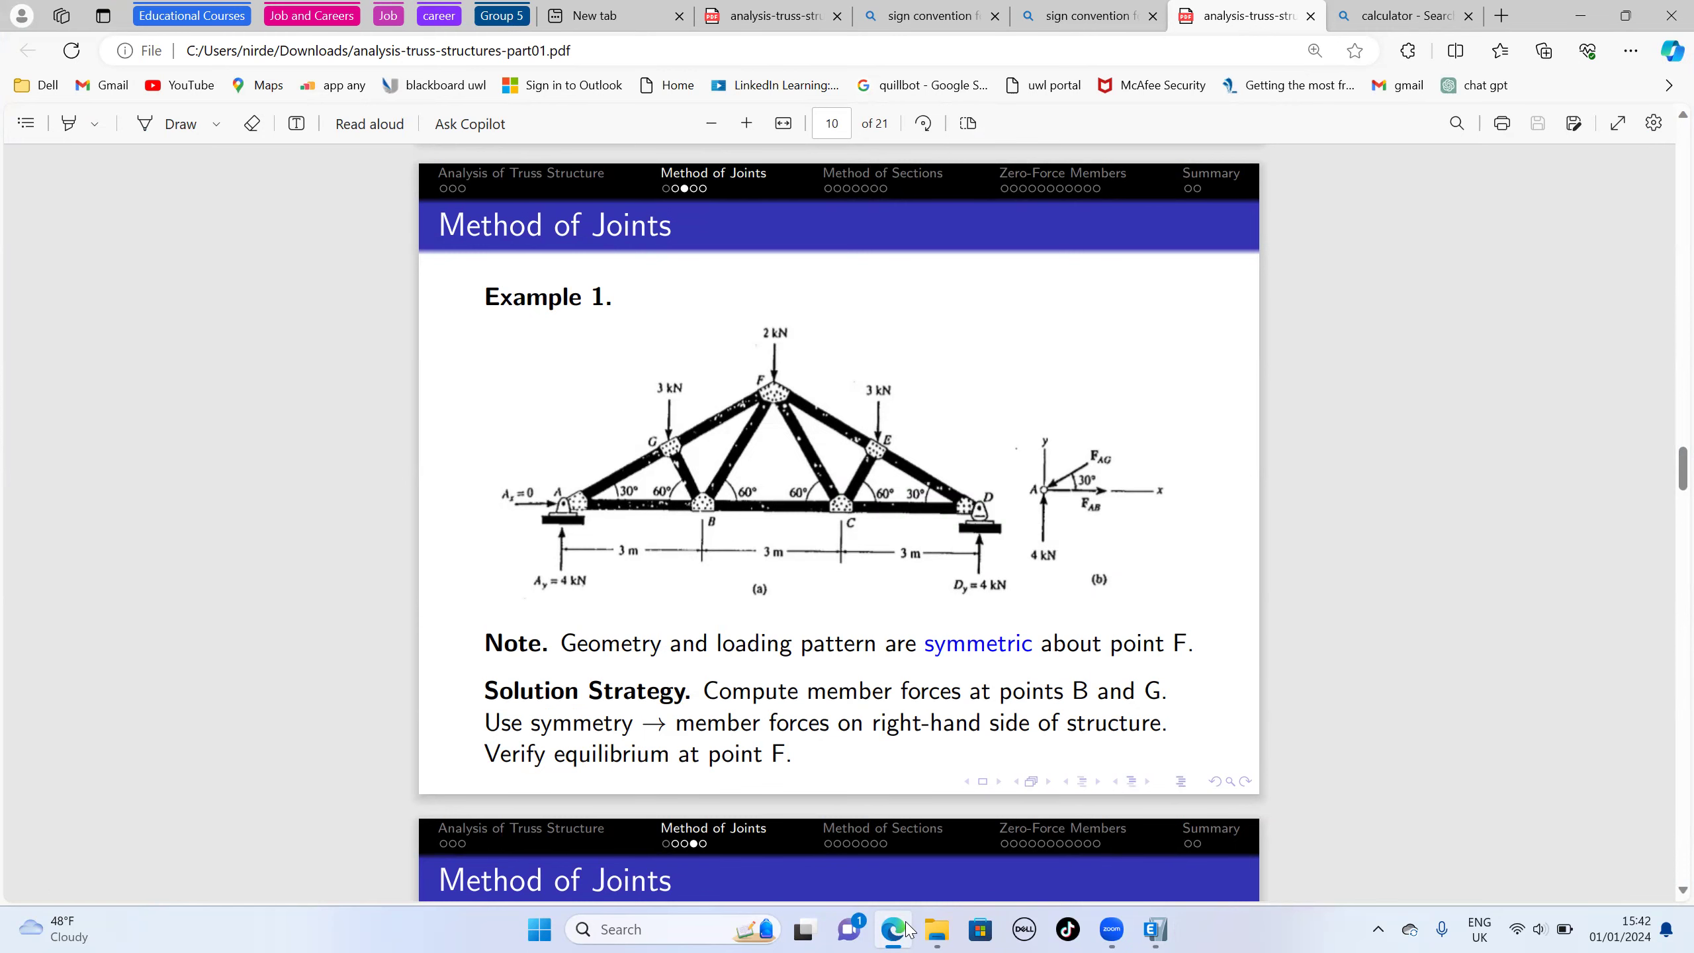
{"action": "left_click", "coordinate": [909, 929]}
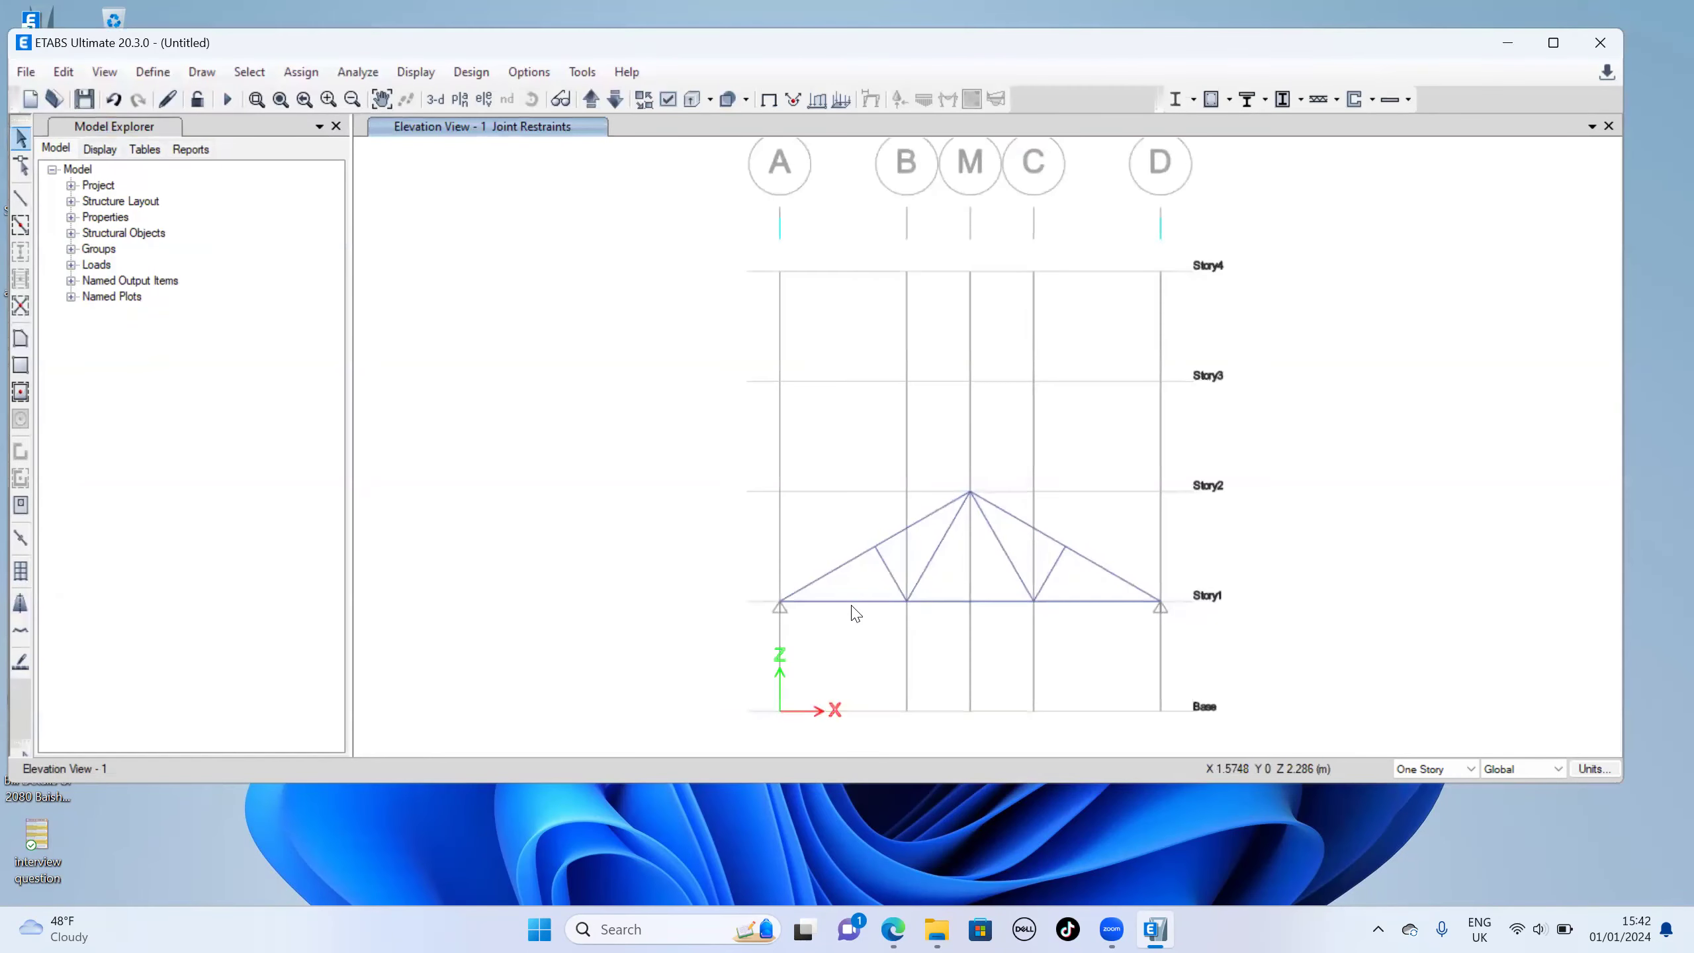
{"action": "left_click", "coordinate": [875, 546]}
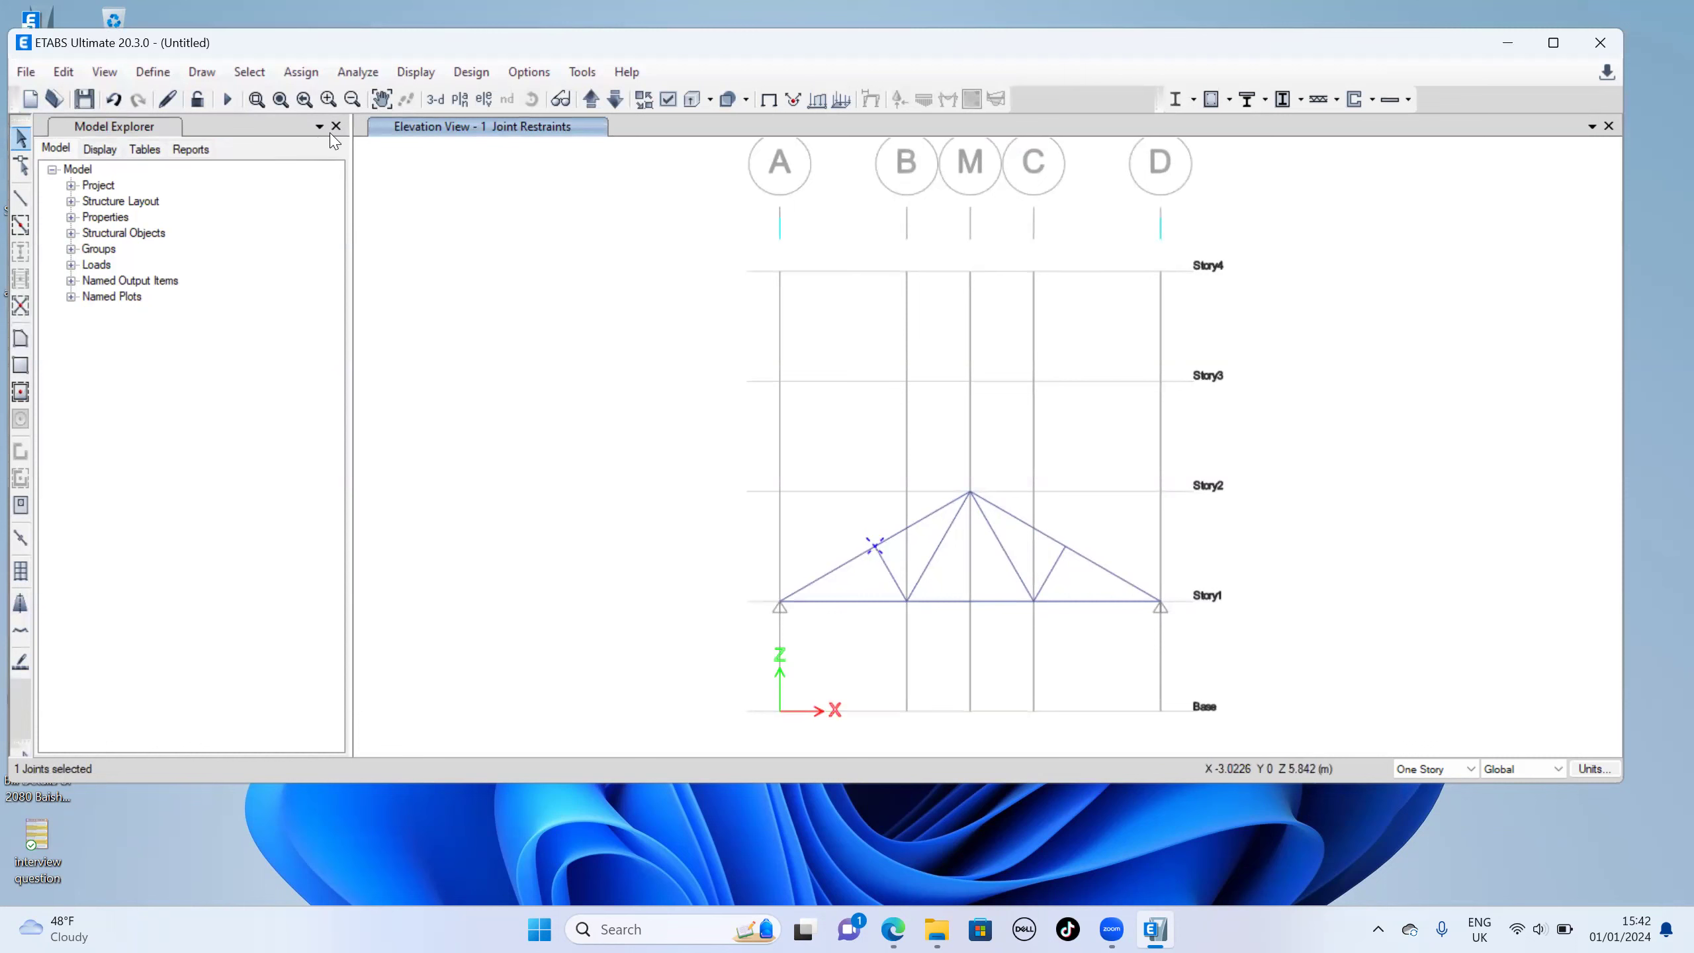
{"action": "left_click", "coordinate": [301, 71]}
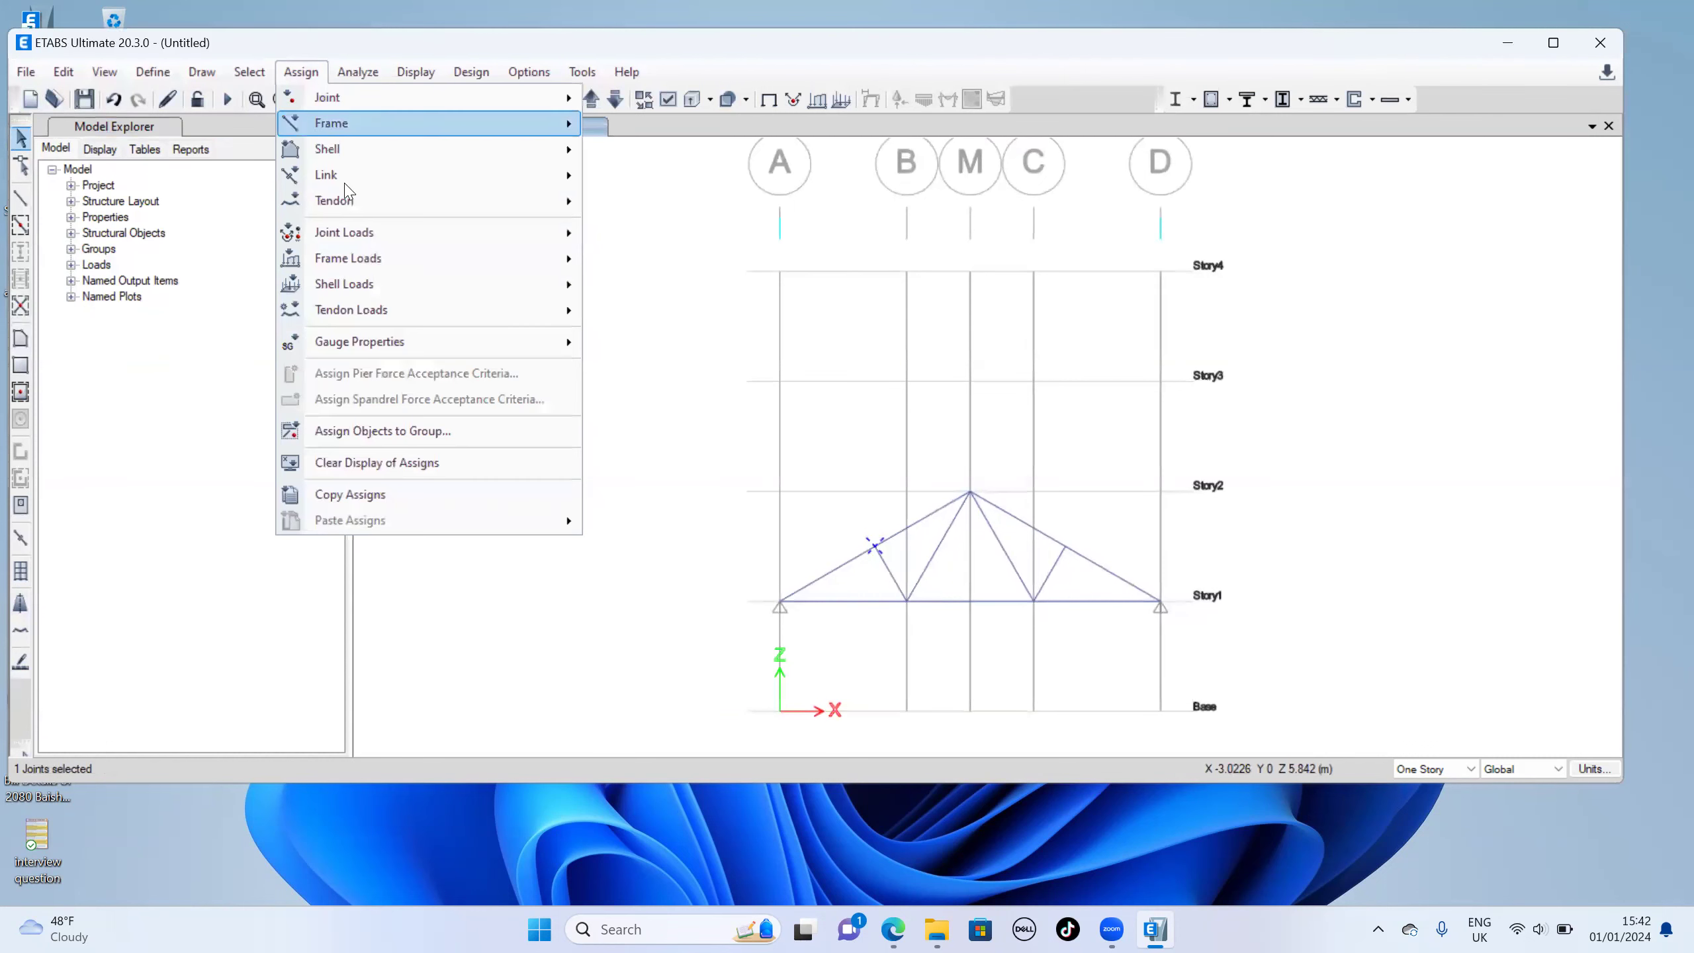
{"action": "mouse_move", "coordinate": [384, 235]}
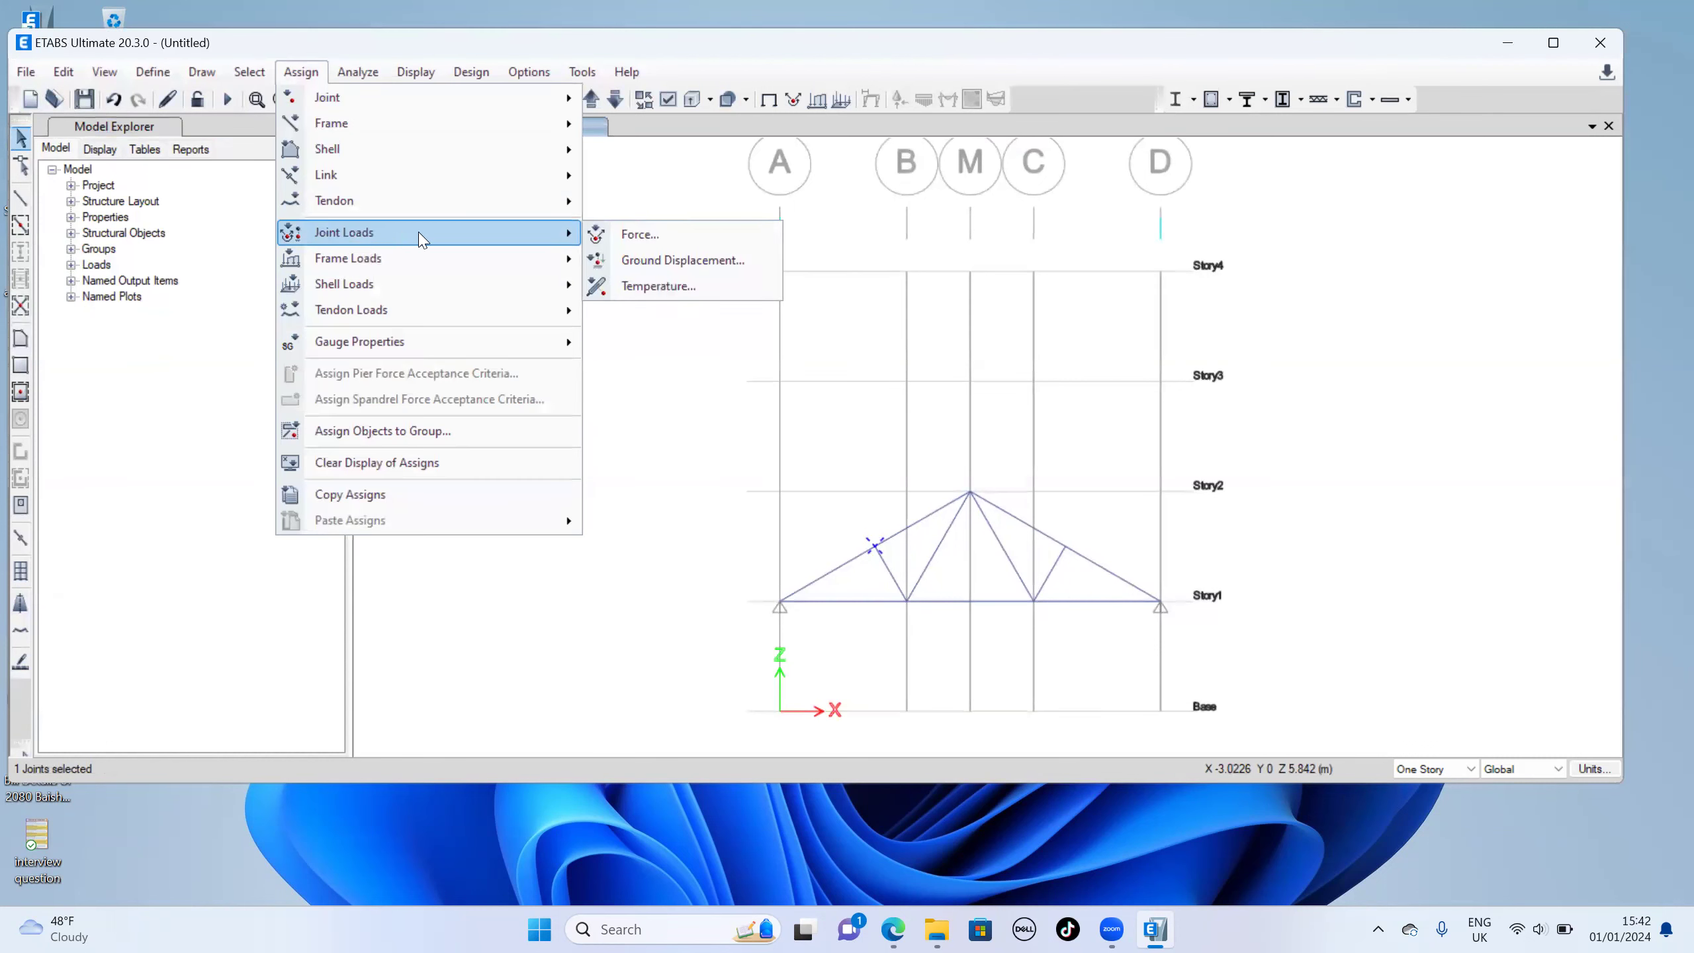
{"action": "left_click", "coordinate": [631, 235]}
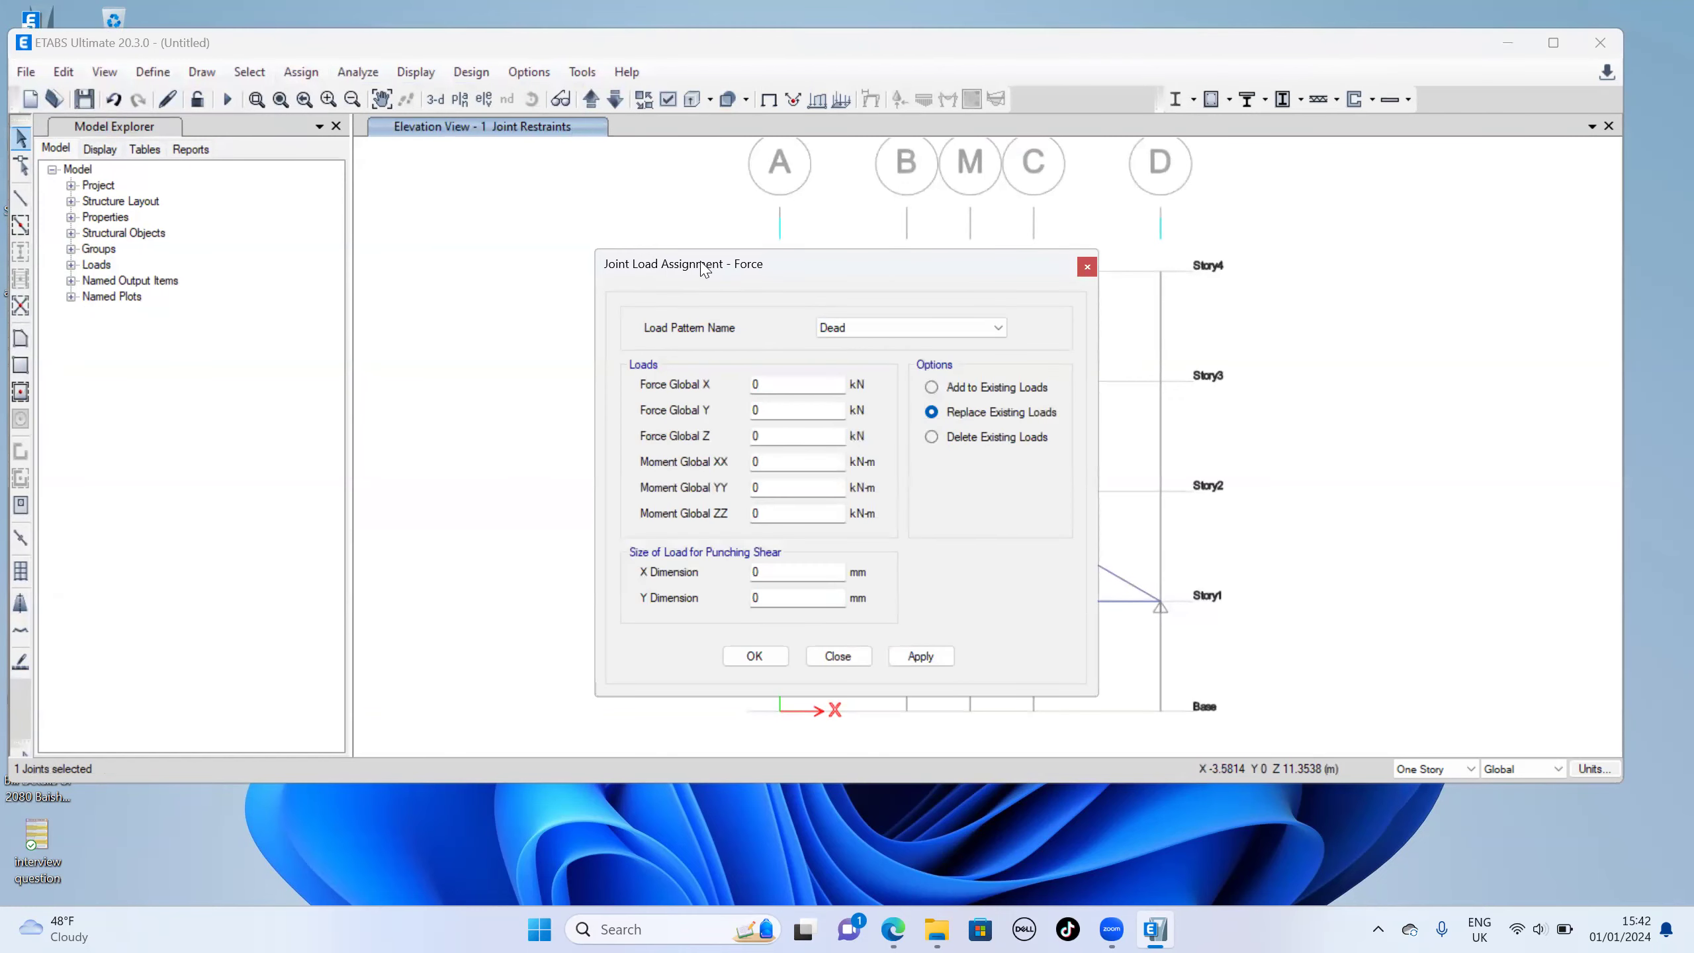
{"action": "left_click_drag", "start_coordinate": [711, 268], "coordinate": [665, 229]}
Recheck the PDF's loads and assign a Force Global Y of 3 kN to the selected joint under the Dead pattern, replacing existing loads
{"action": "left_click", "coordinate": [893, 925]}
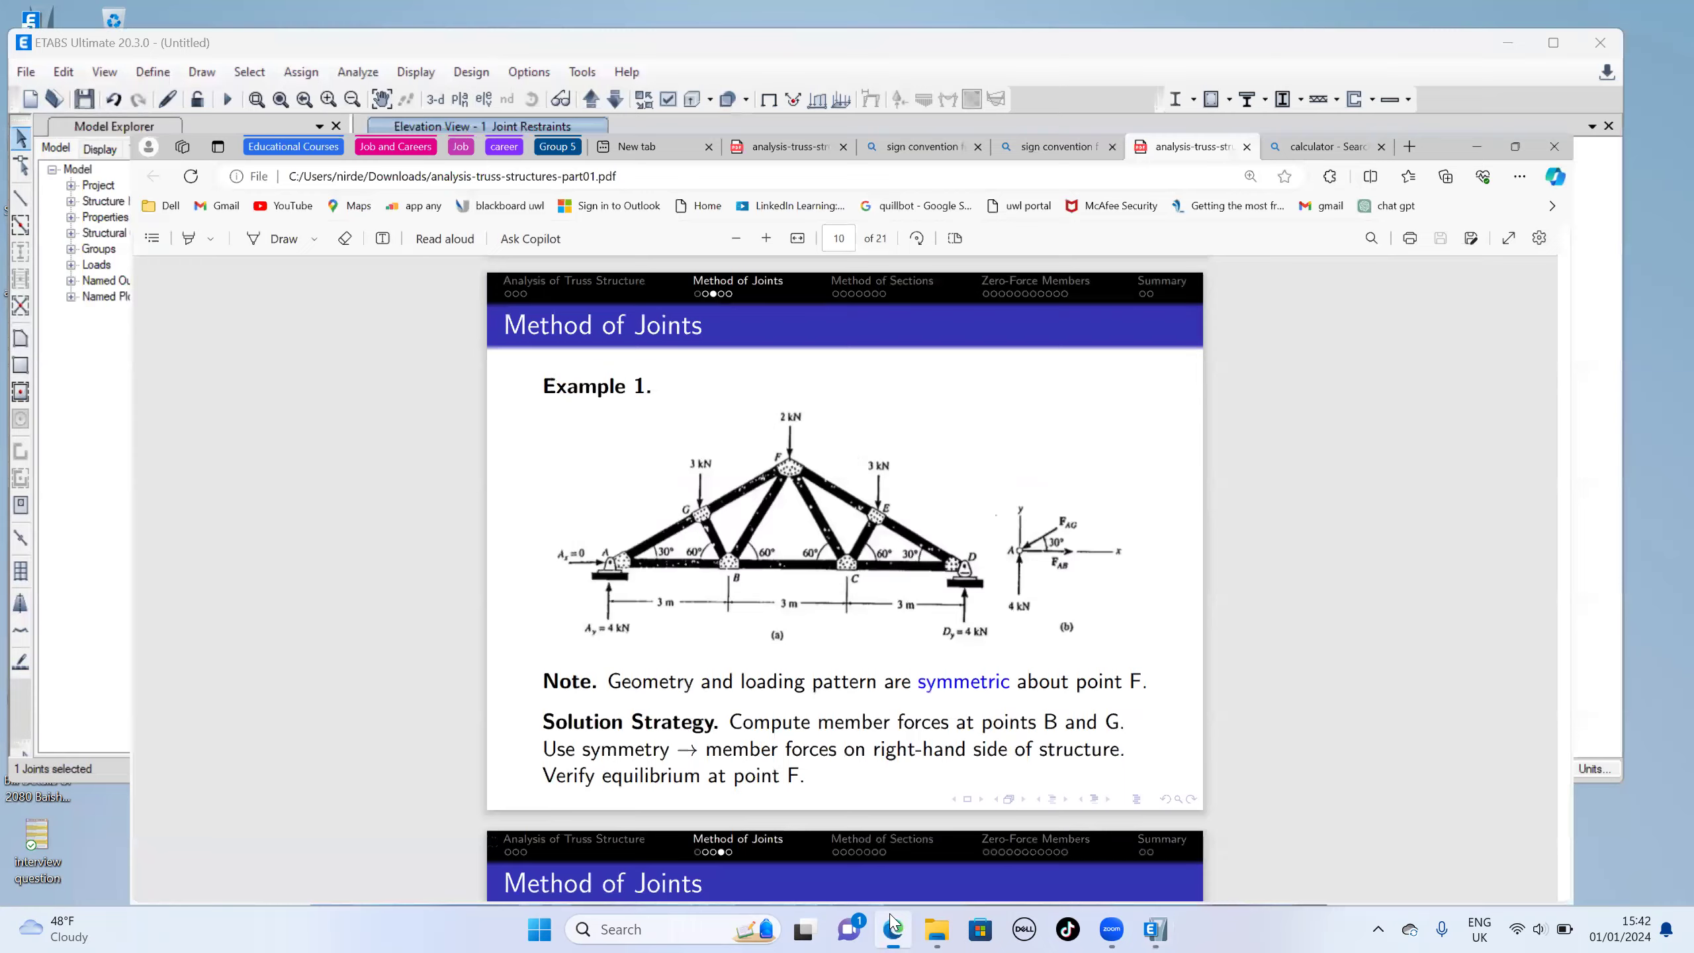
{"action": "left_click", "coordinate": [893, 925]}
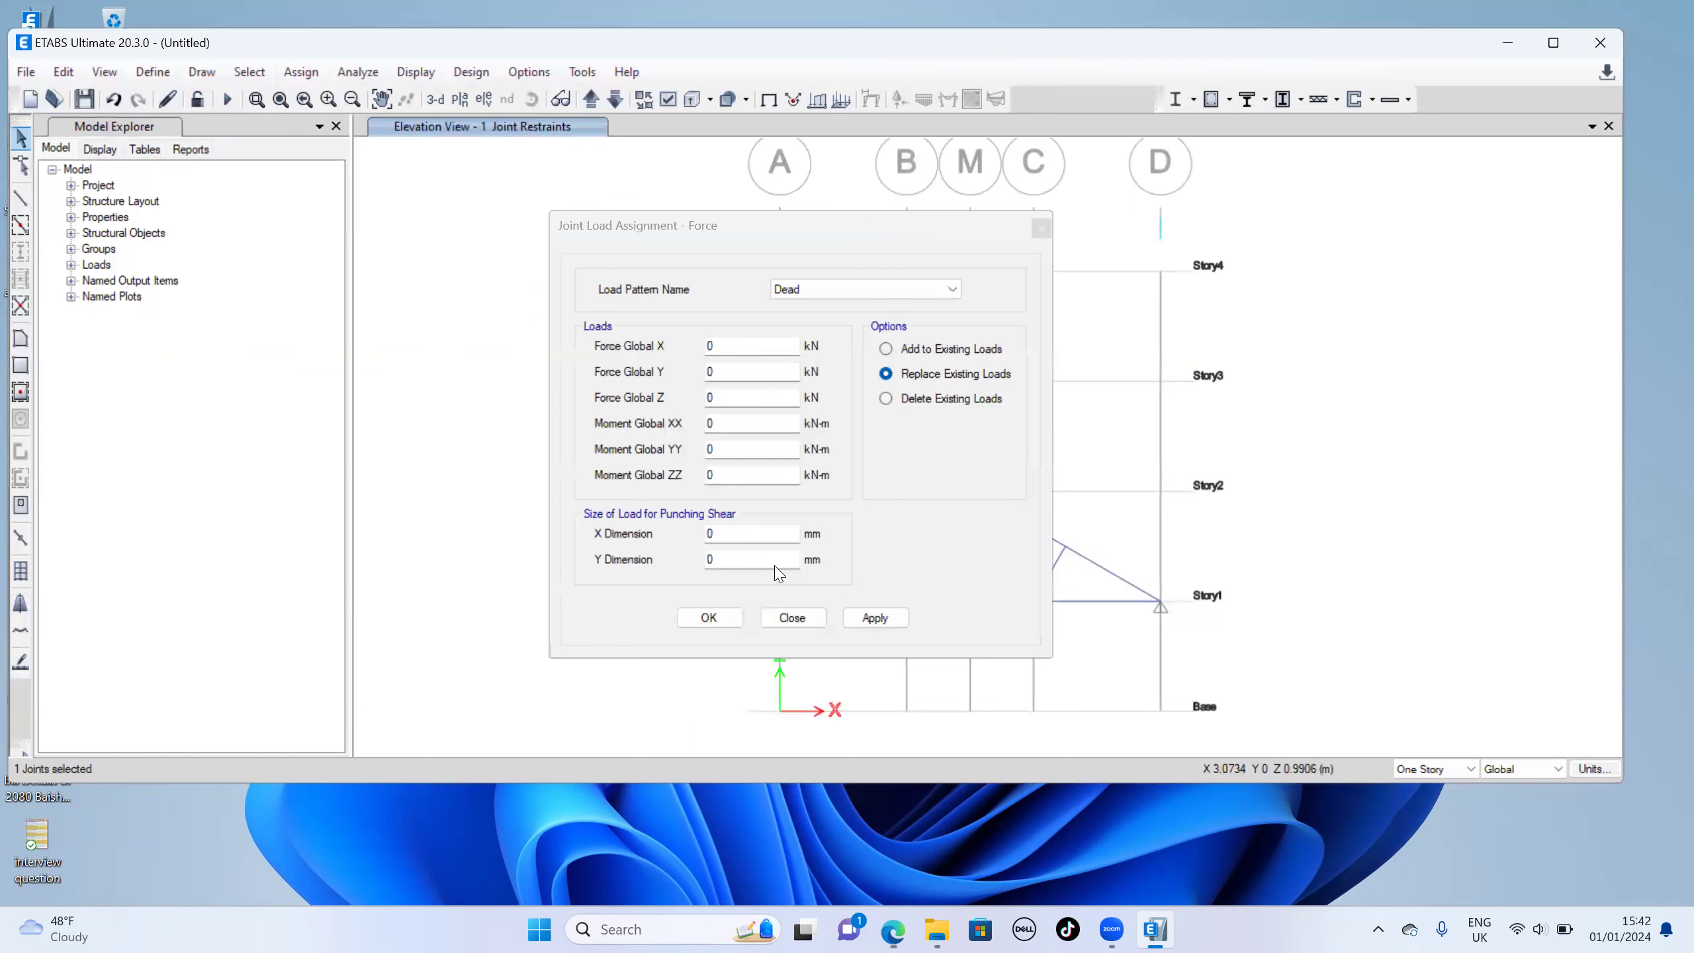
{"action": "left_click", "coordinate": [726, 371]}
{"action": "key", "text": "BackSpace"}
{"action": "type", "text": "3"}
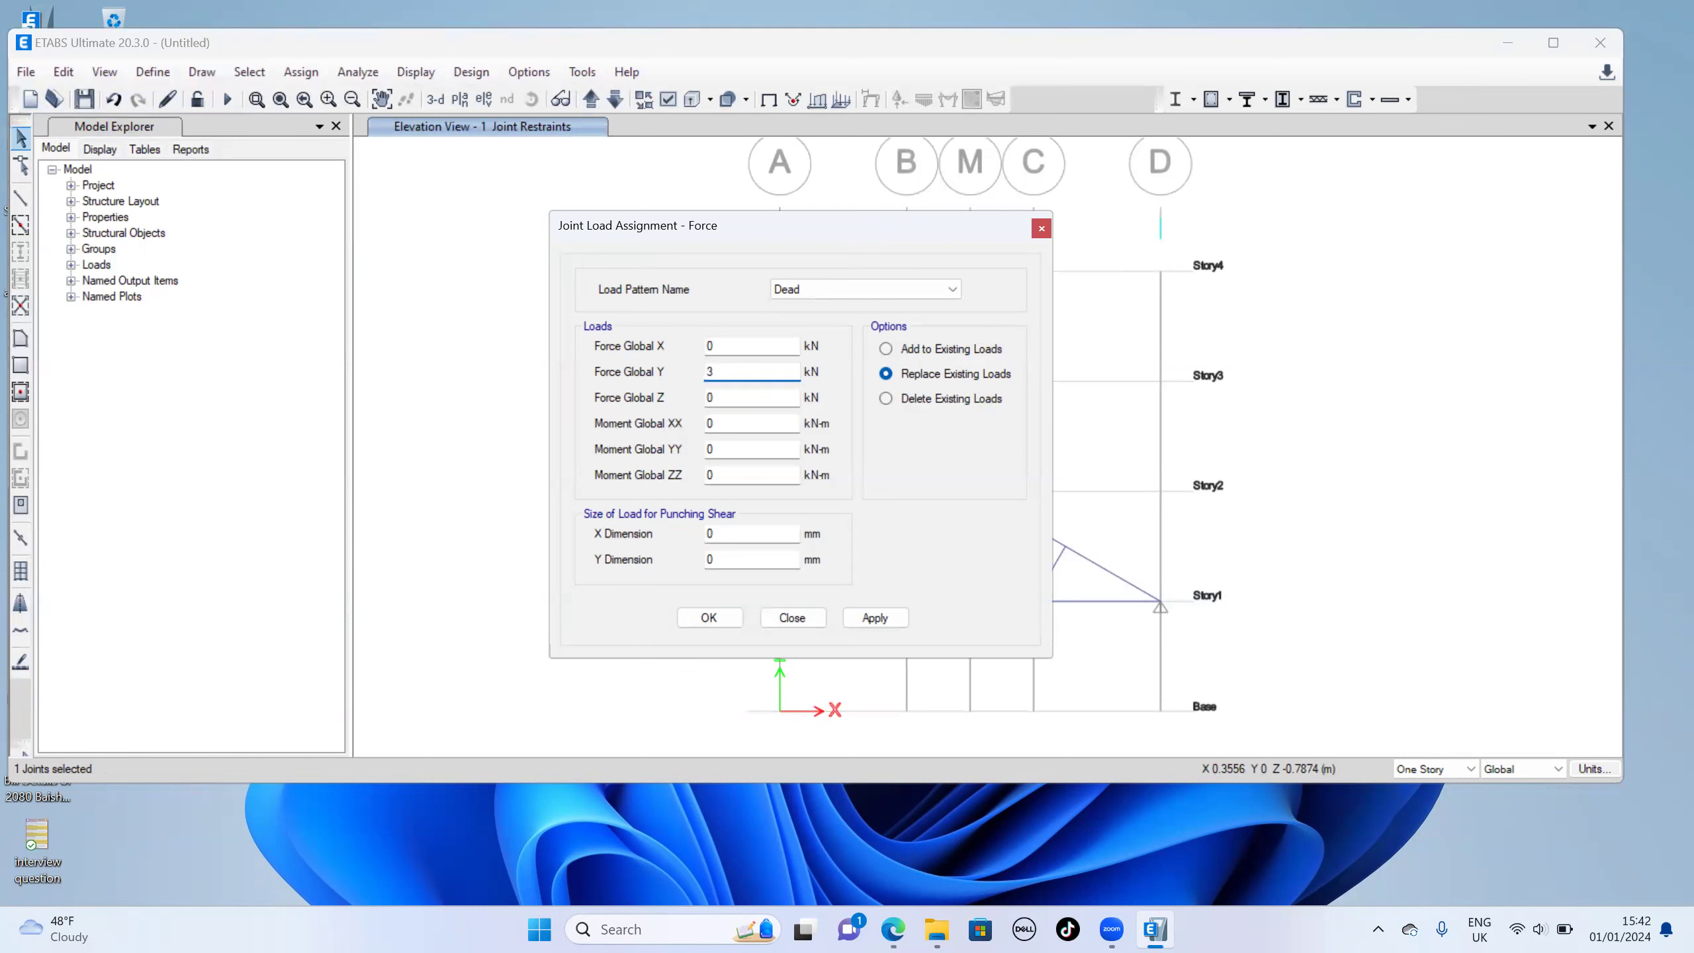
{"action": "left_click", "coordinate": [856, 622]}
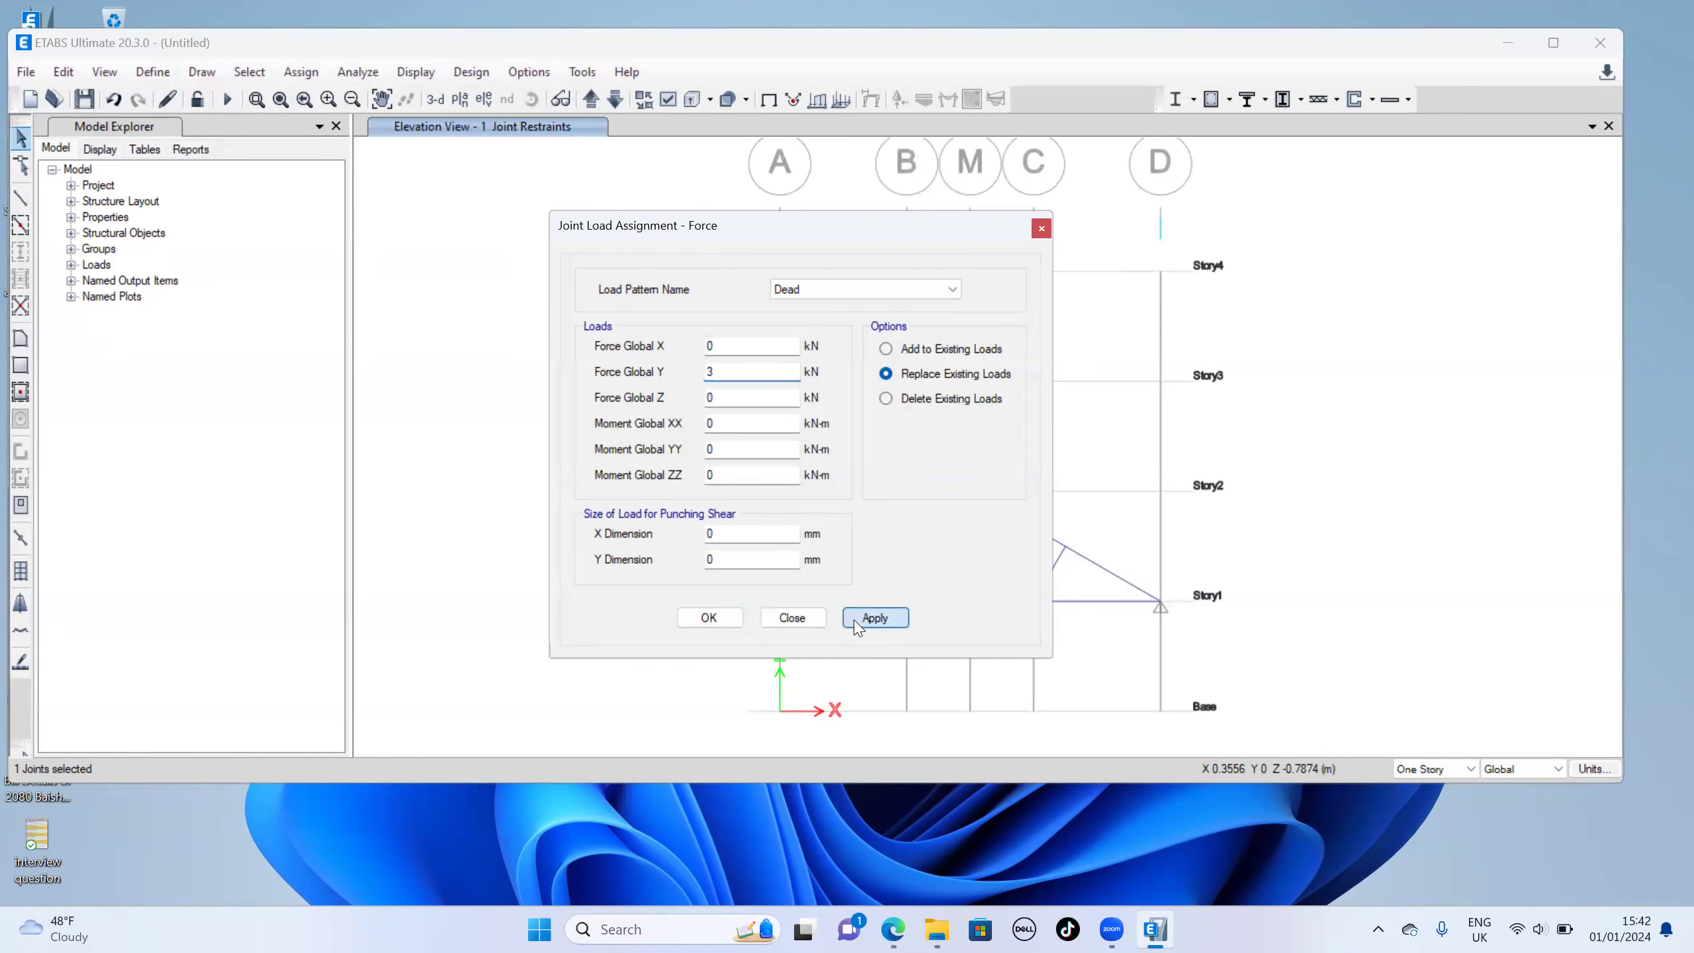
{"action": "left_click", "coordinate": [708, 618]}
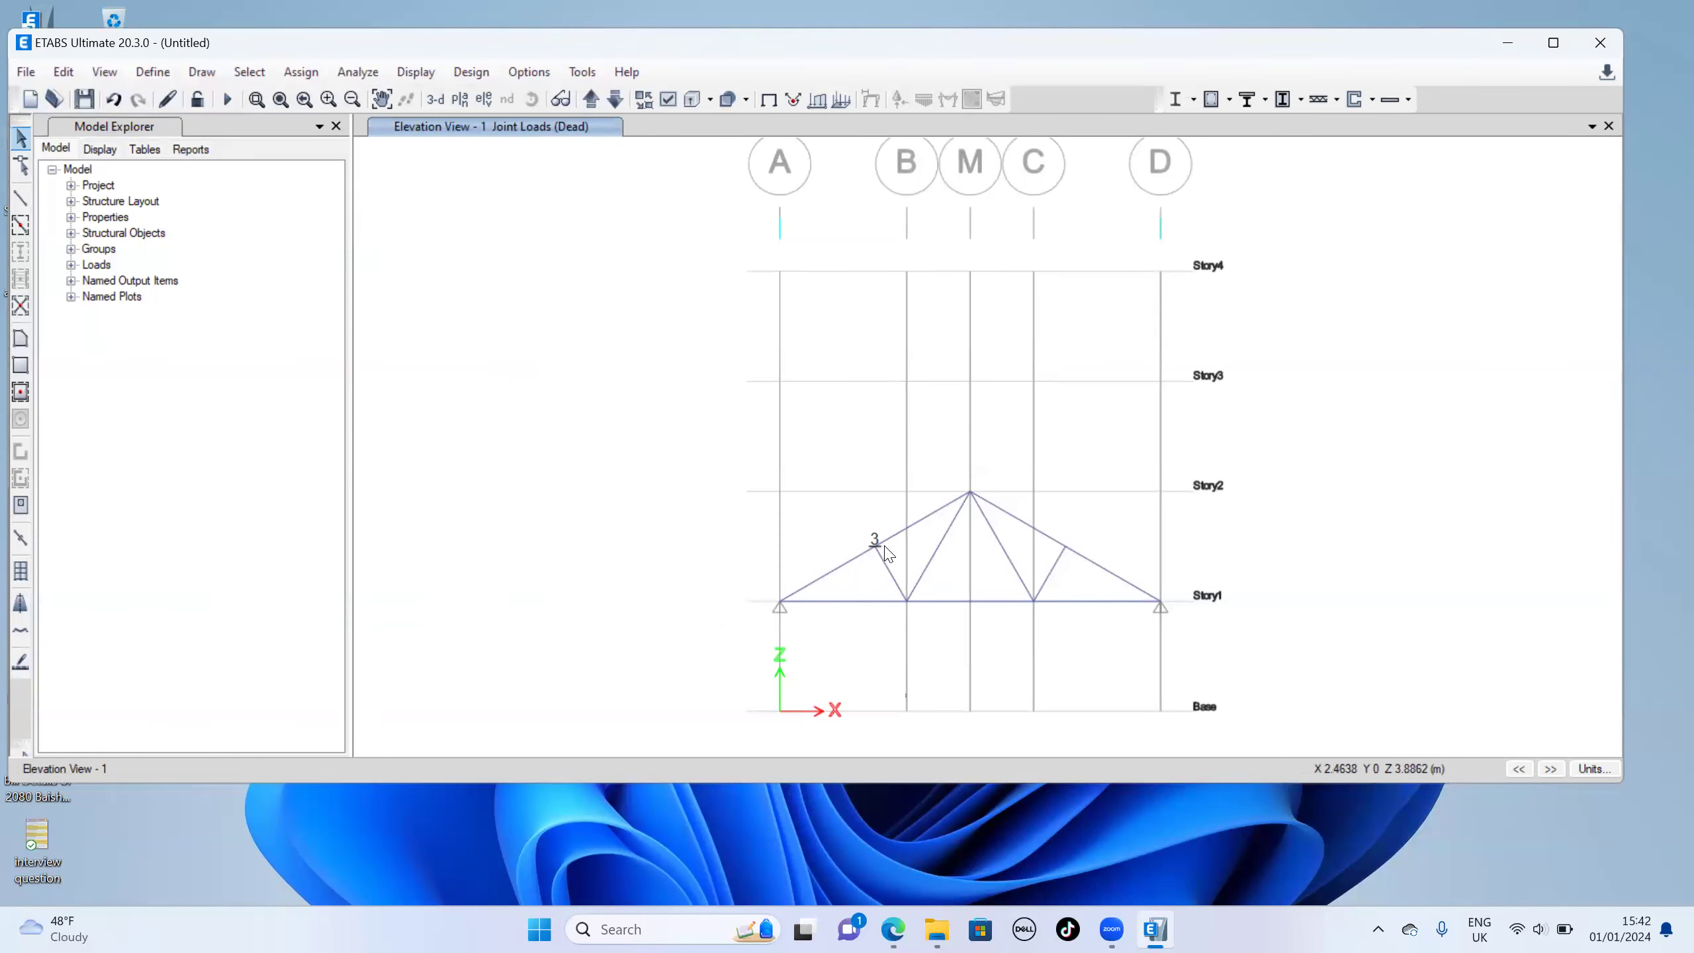
Examine the load drawn at the left sloping chord's joint and look through the frame and shell load display options
{"action": "scroll", "coordinate": [881, 546], "scroll_direction": "up", "scroll_amount": 2}
{"action": "scroll", "coordinate": [886, 554], "scroll_direction": "up", "scroll_amount": 5}
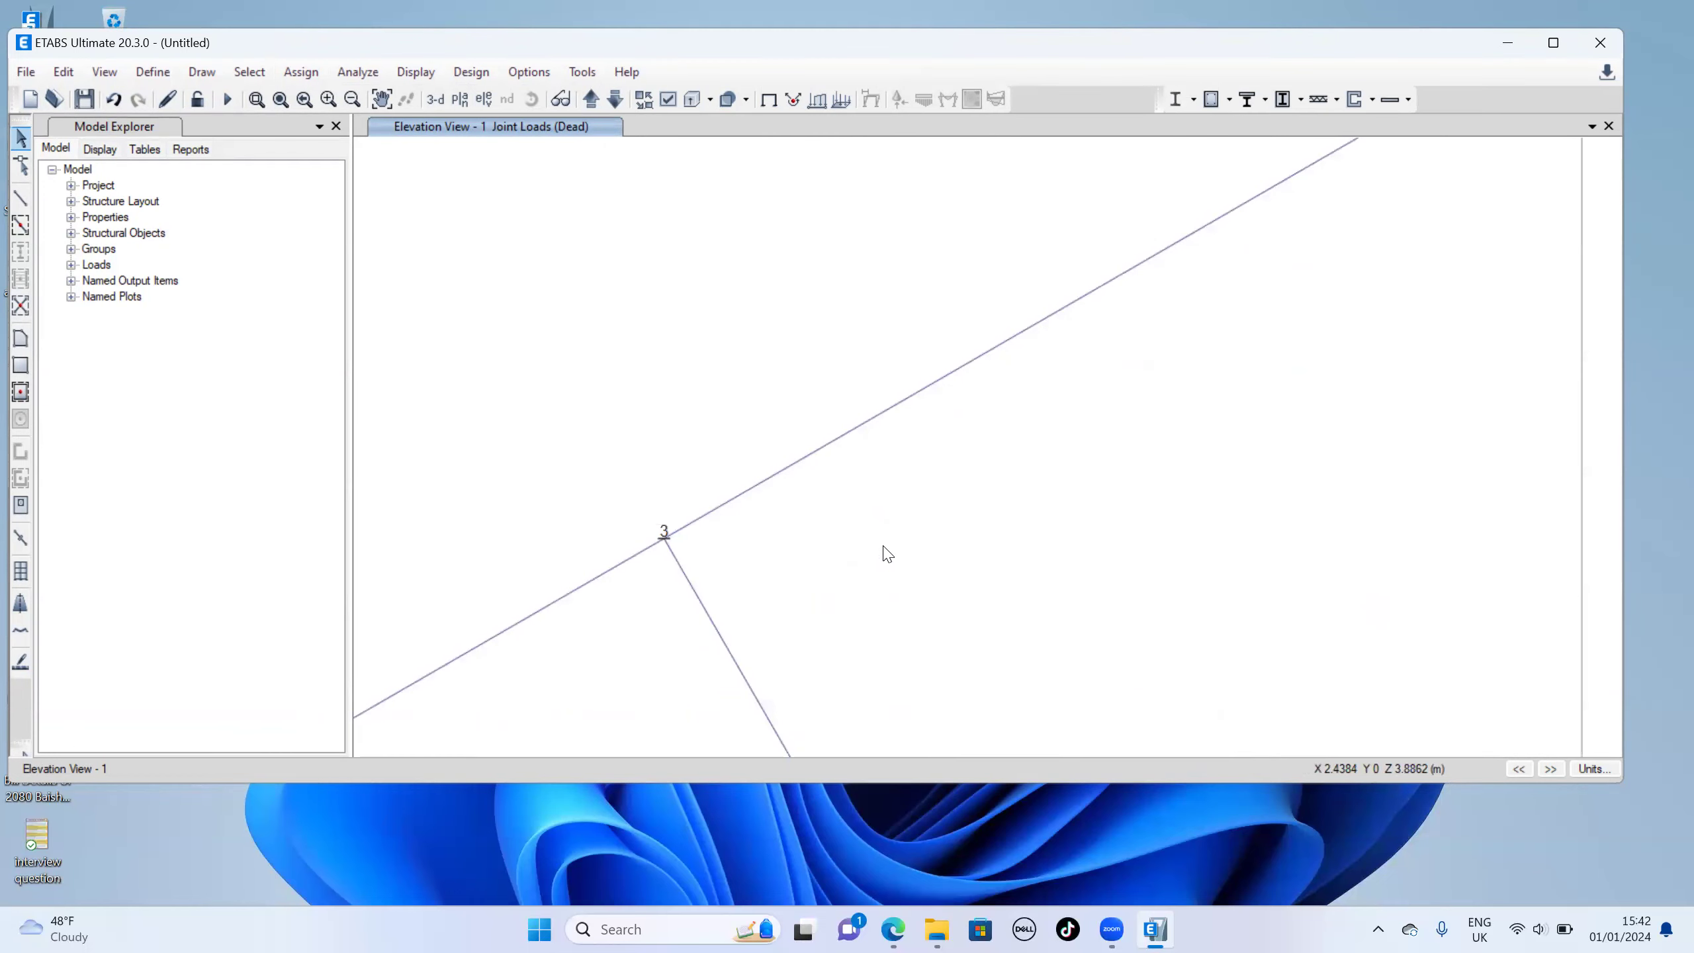
{"action": "scroll", "coordinate": [887, 554], "scroll_direction": "up", "scroll_amount": 2}
{"action": "scroll", "coordinate": [887, 554], "scroll_direction": "down", "scroll_amount": 4}
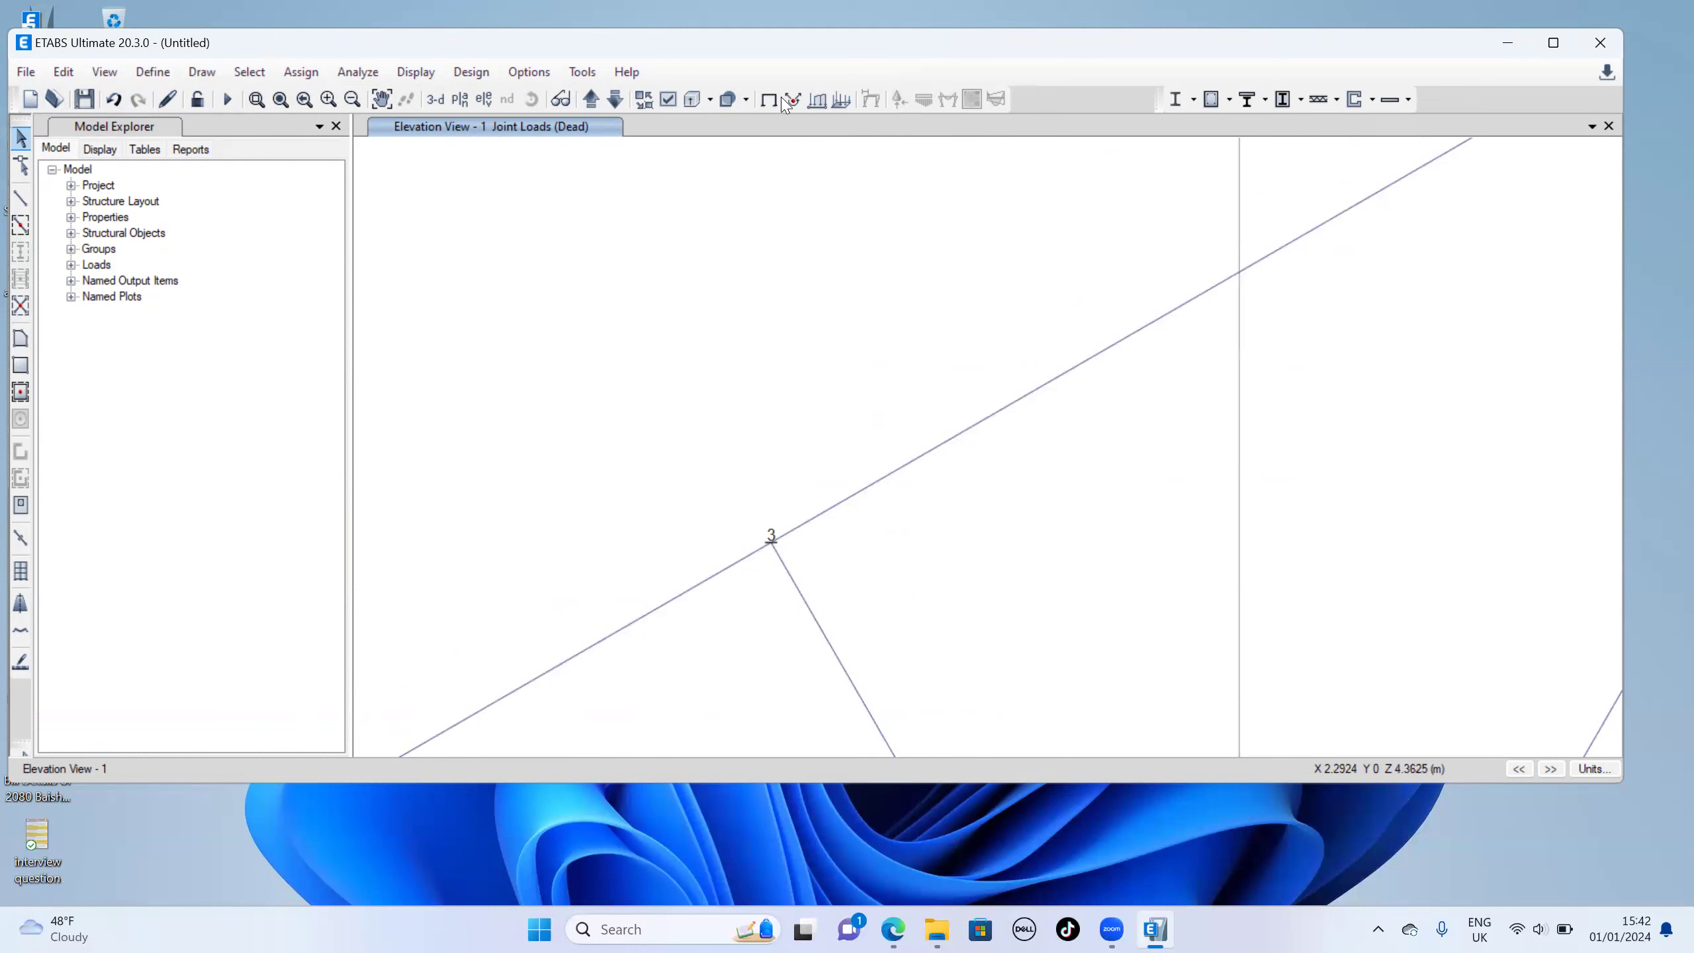
{"action": "left_click", "coordinate": [818, 99]}
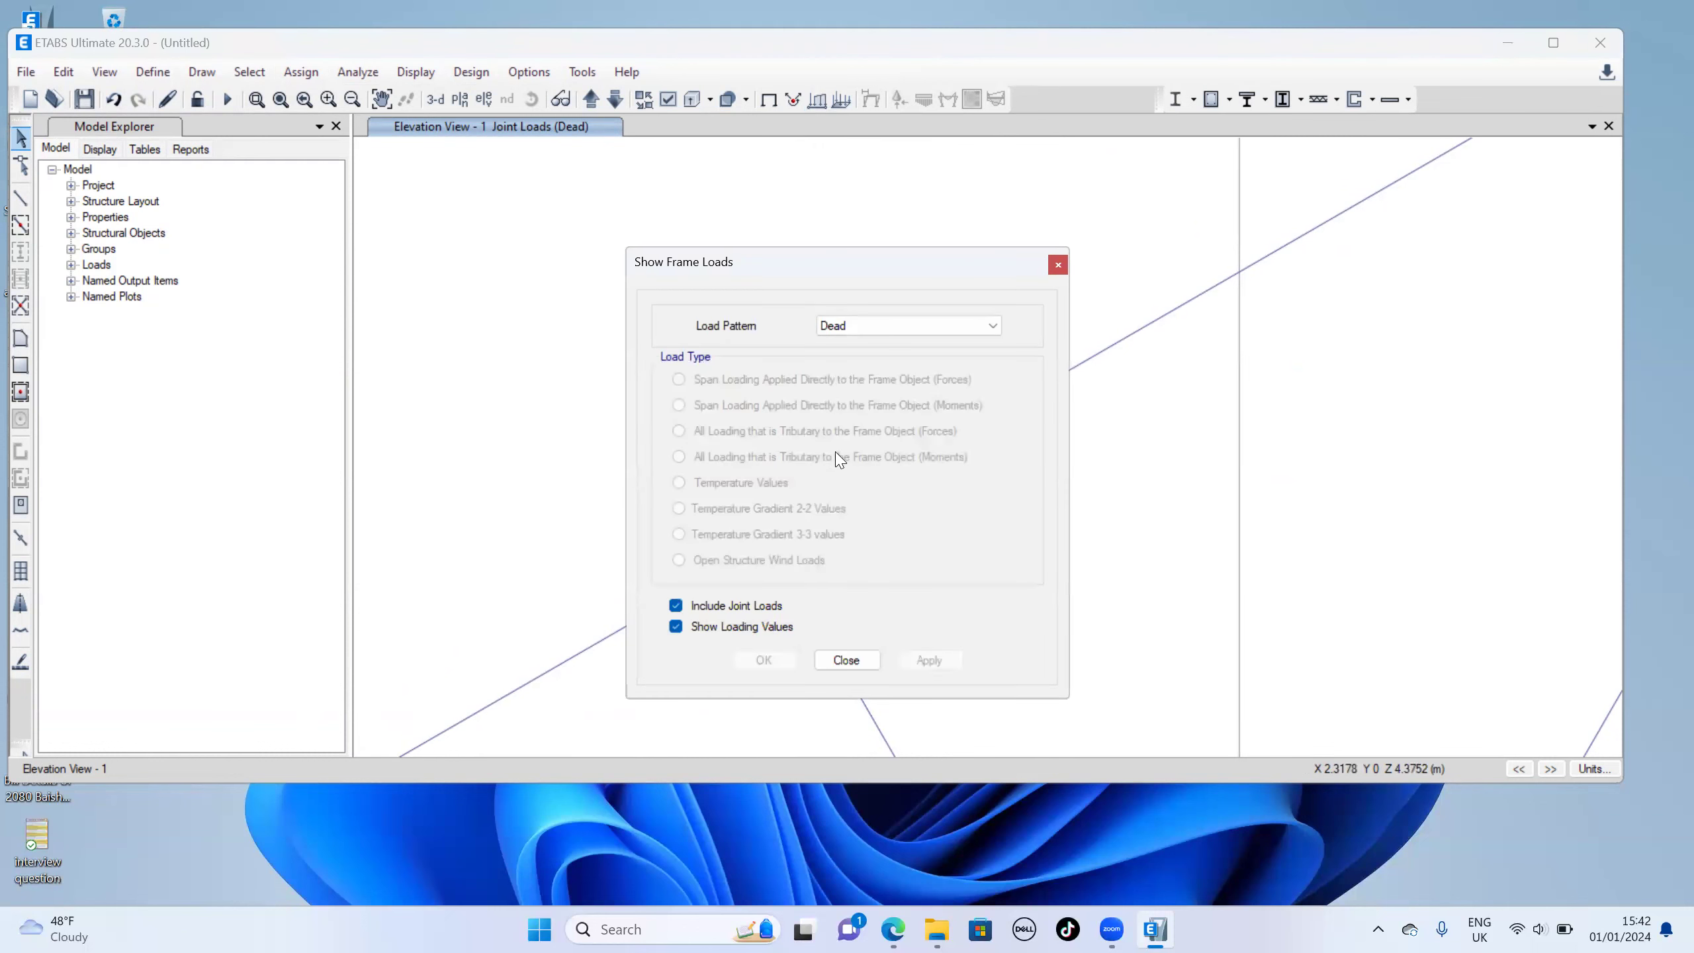
{"action": "left_click", "coordinate": [846, 659]}
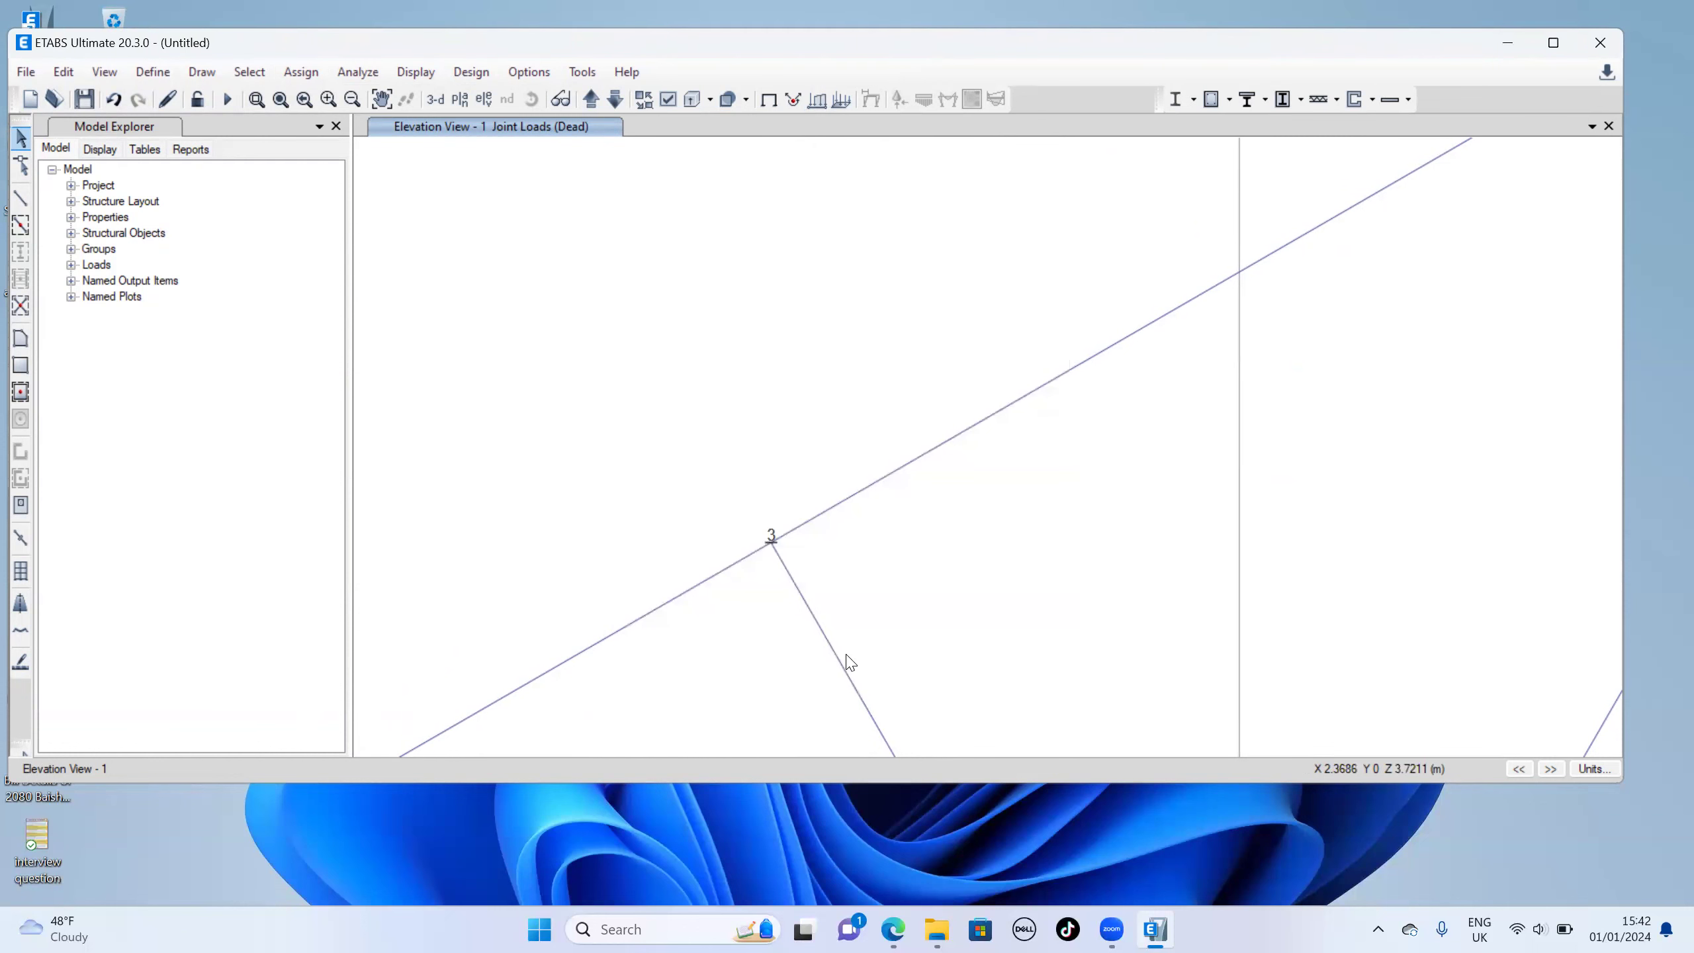
{"action": "left_click", "coordinate": [841, 100]}
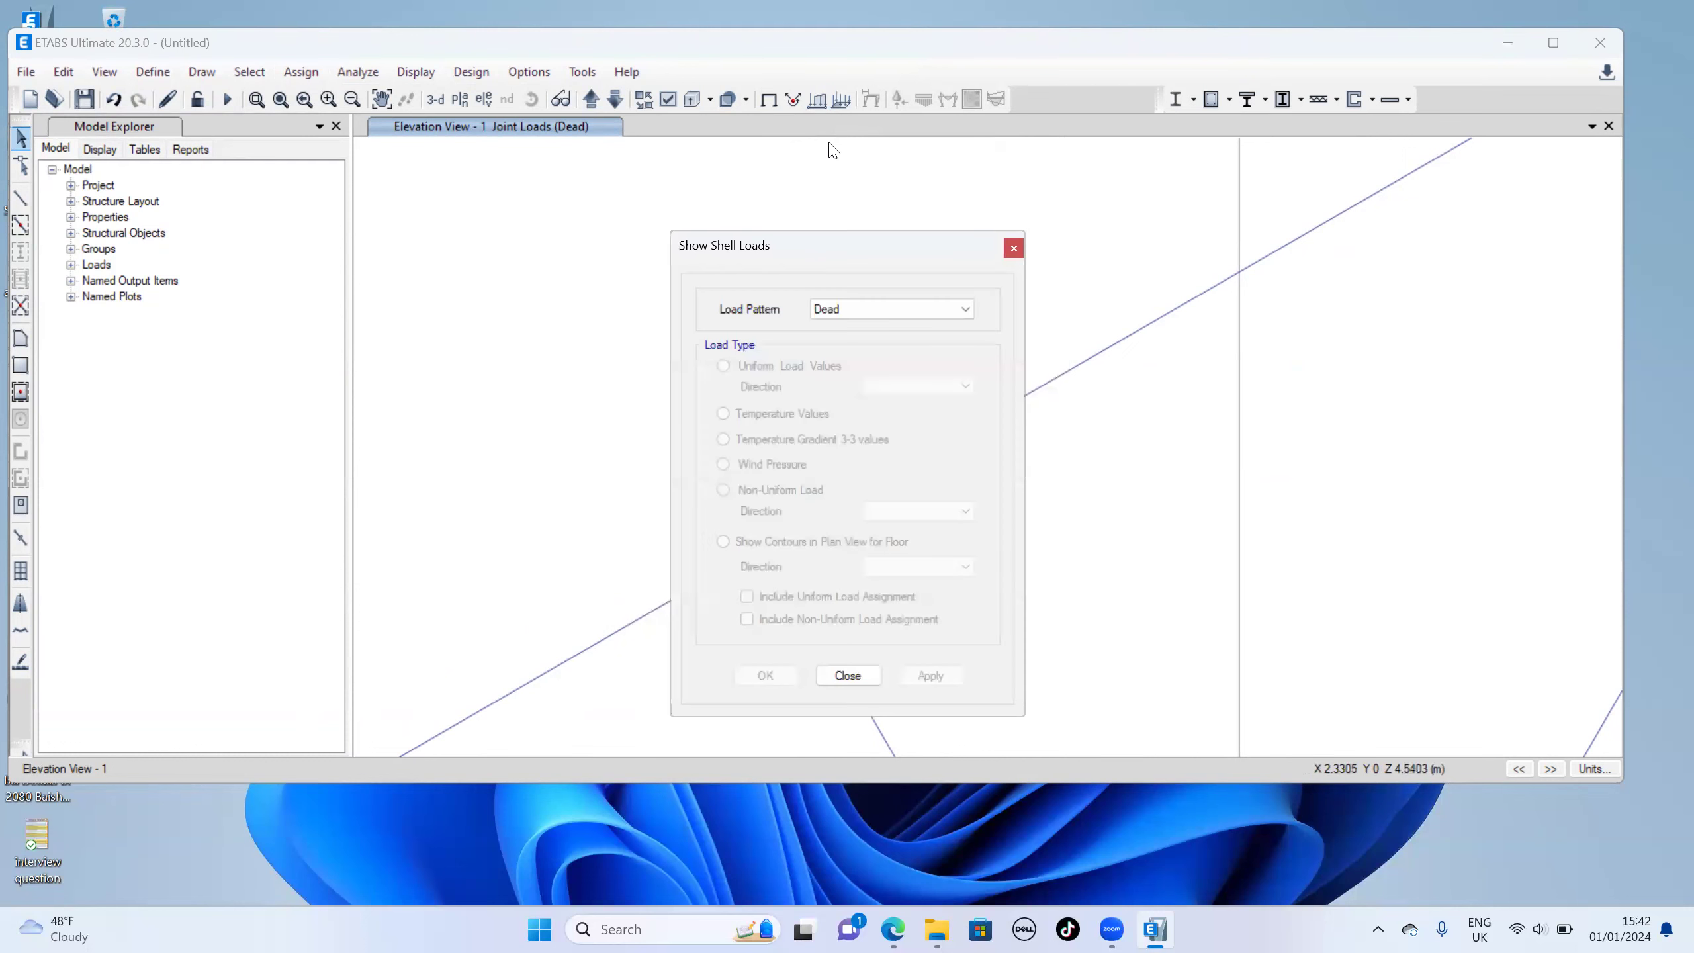
{"action": "left_click", "coordinate": [845, 676]}
{"action": "scroll", "coordinate": [766, 537], "scroll_direction": "down", "scroll_amount": 1}
{"action": "scroll", "coordinate": [765, 539], "scroll_direction": "down", "scroll_amount": 2}
Reapply the 3 kN Force Global Y Dead load to the left sloping chord's middle joint, replacing existing loads
{"action": "left_click", "coordinate": [764, 536]}
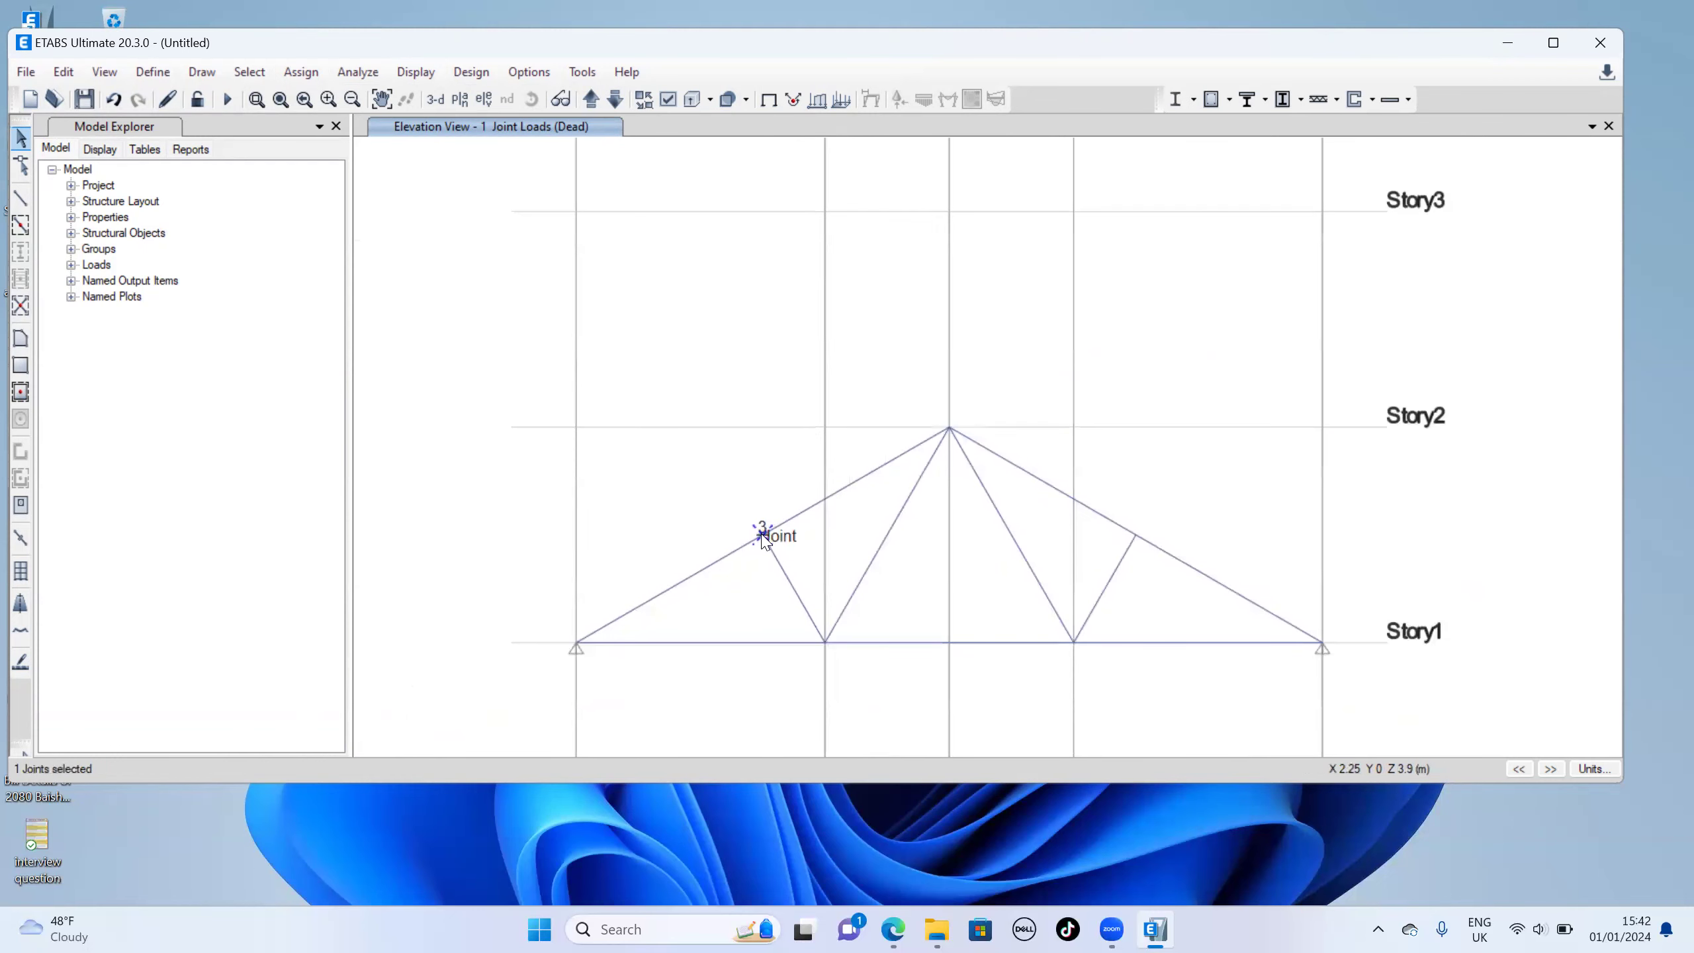
{"action": "left_click", "coordinate": [358, 71]}
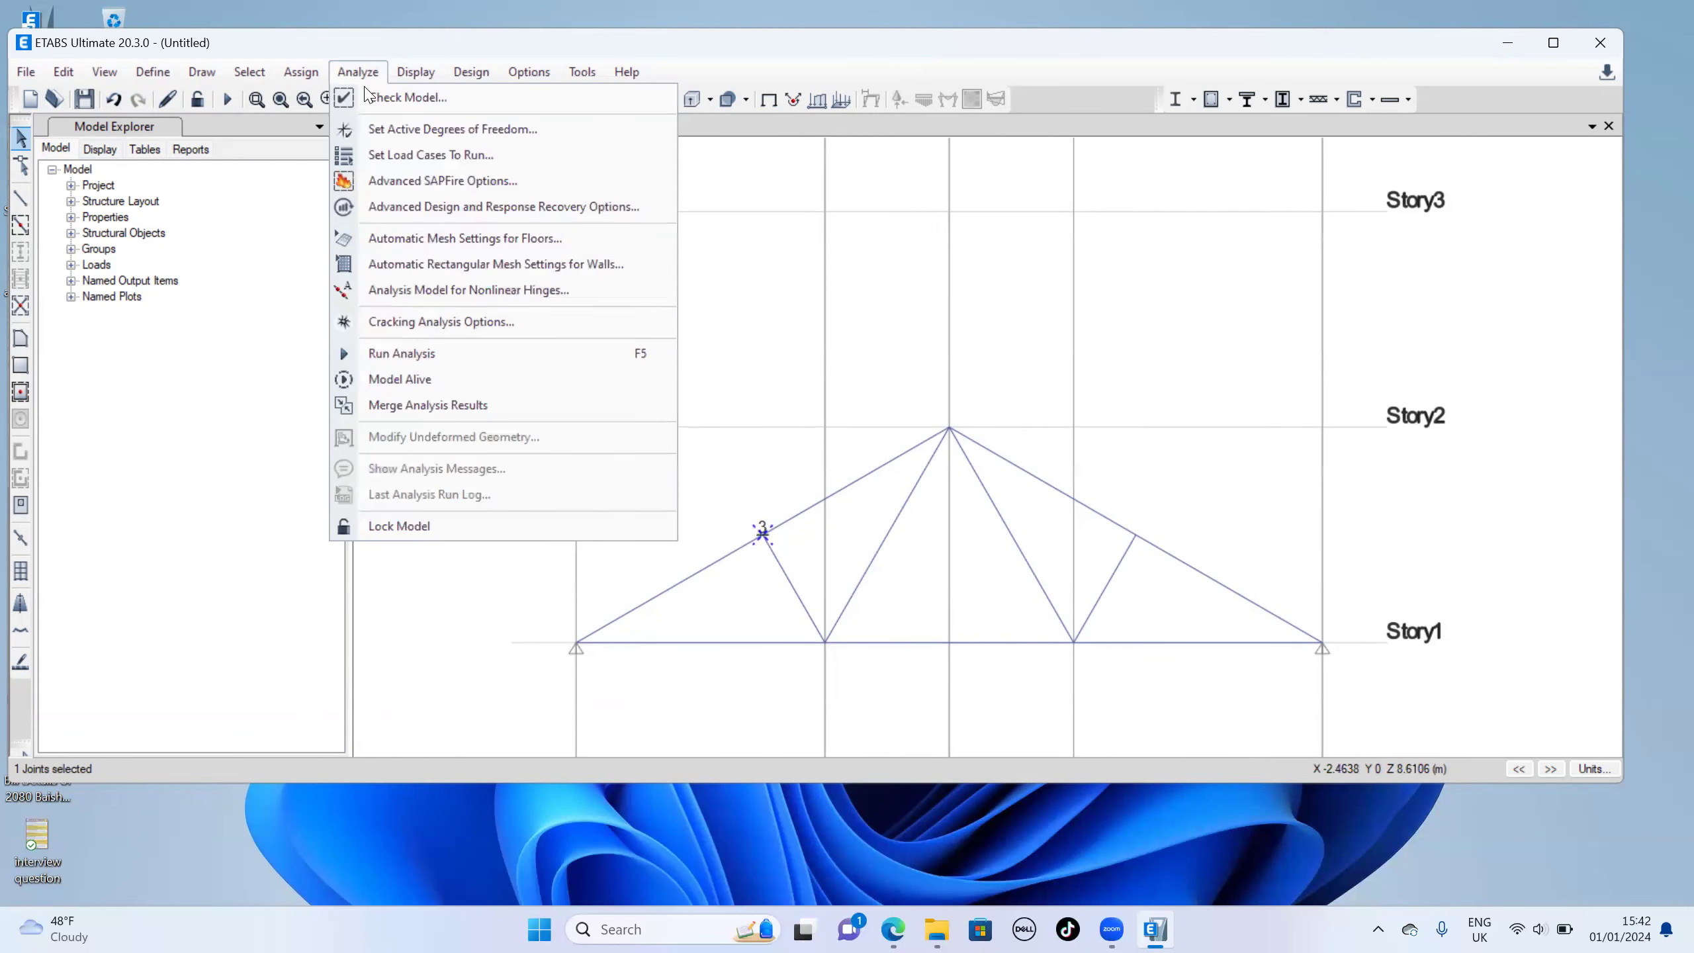
{"action": "mouse_move", "coordinate": [301, 71]}
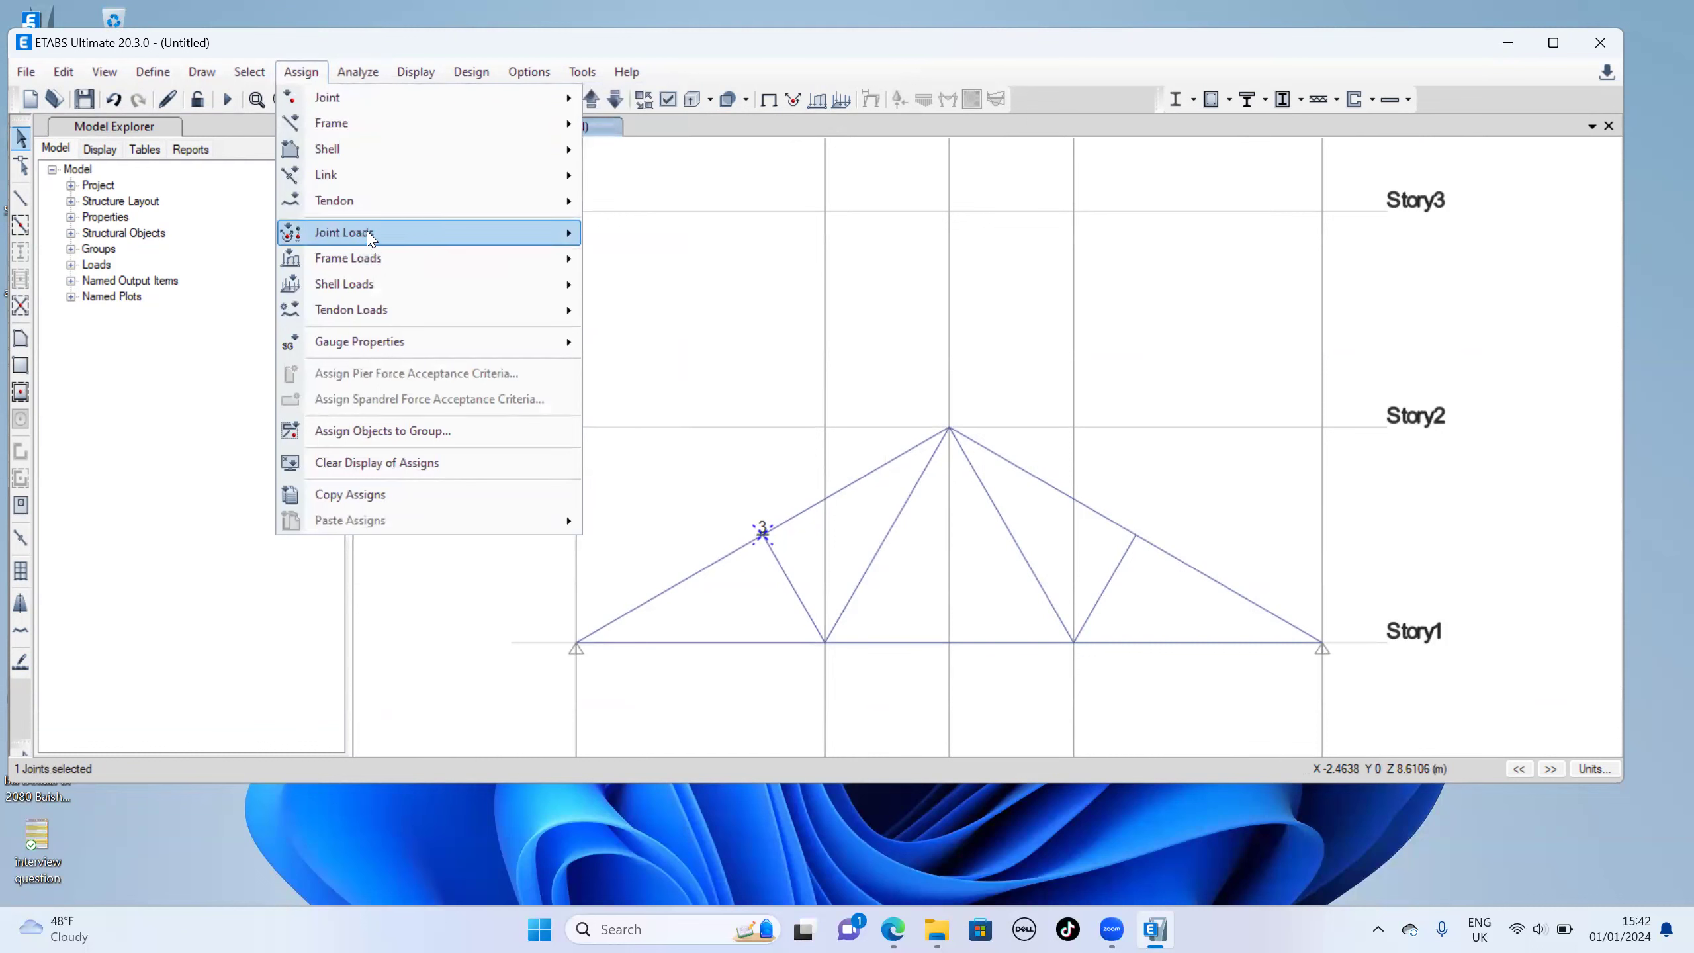
{"action": "mouse_move", "coordinate": [374, 232]}
{"action": "left_click", "coordinate": [641, 236]}
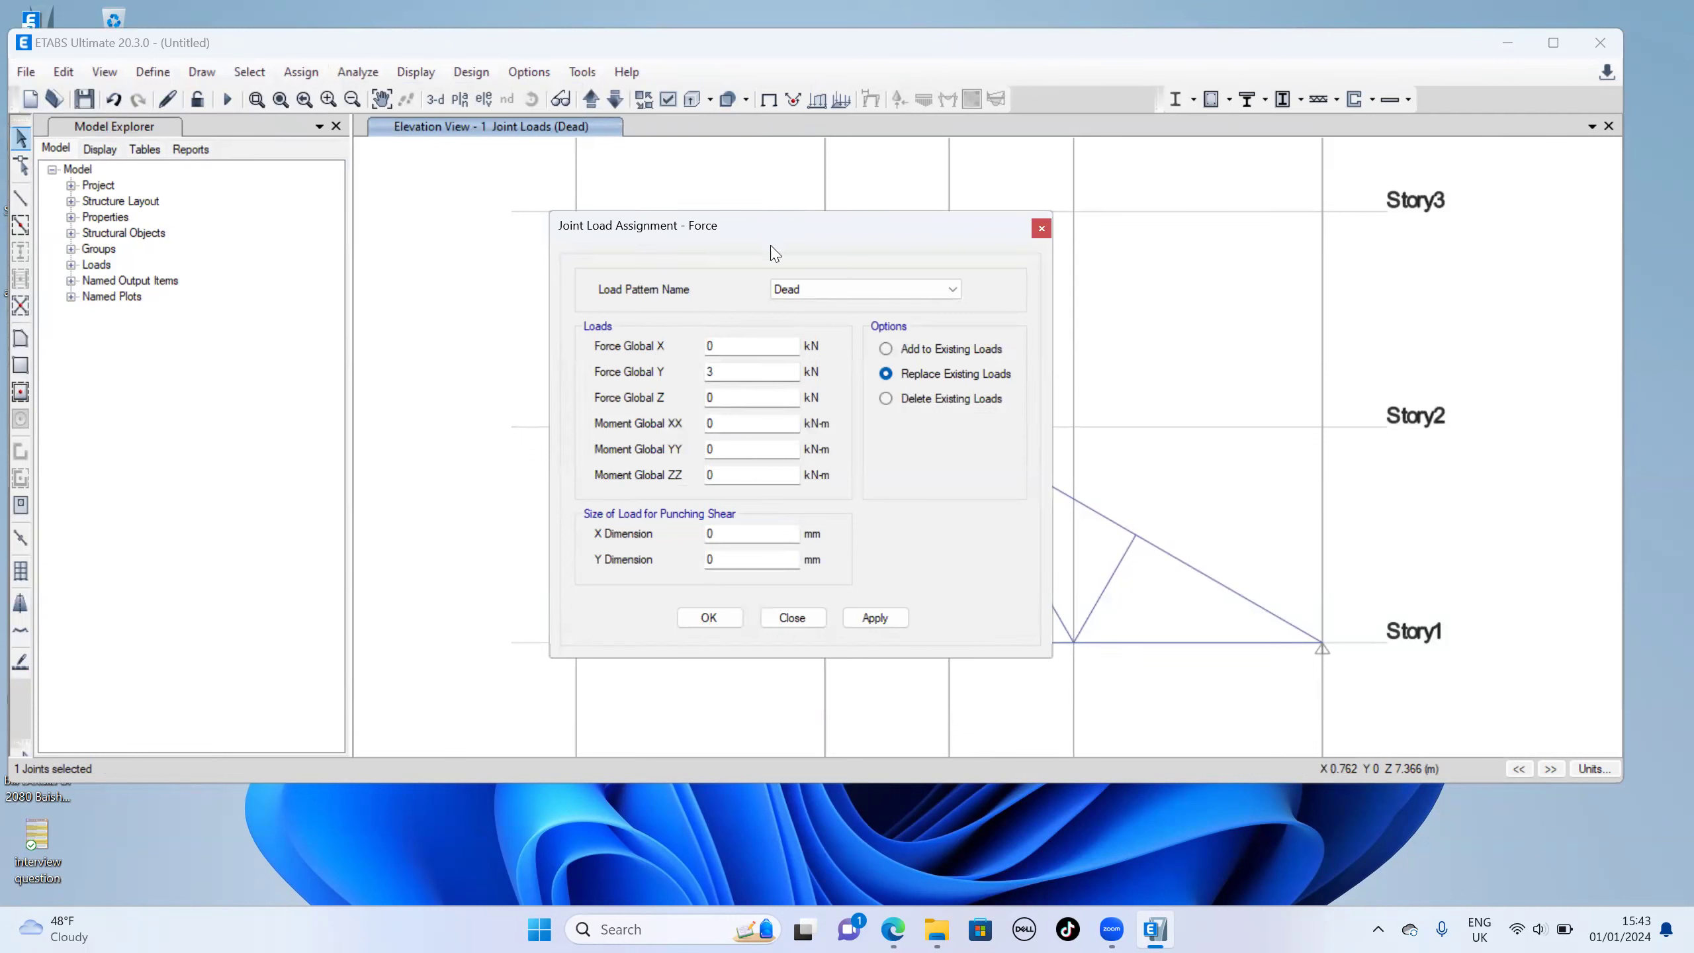
{"action": "left_click", "coordinate": [874, 617]}
{"action": "left_click", "coordinate": [706, 617]}
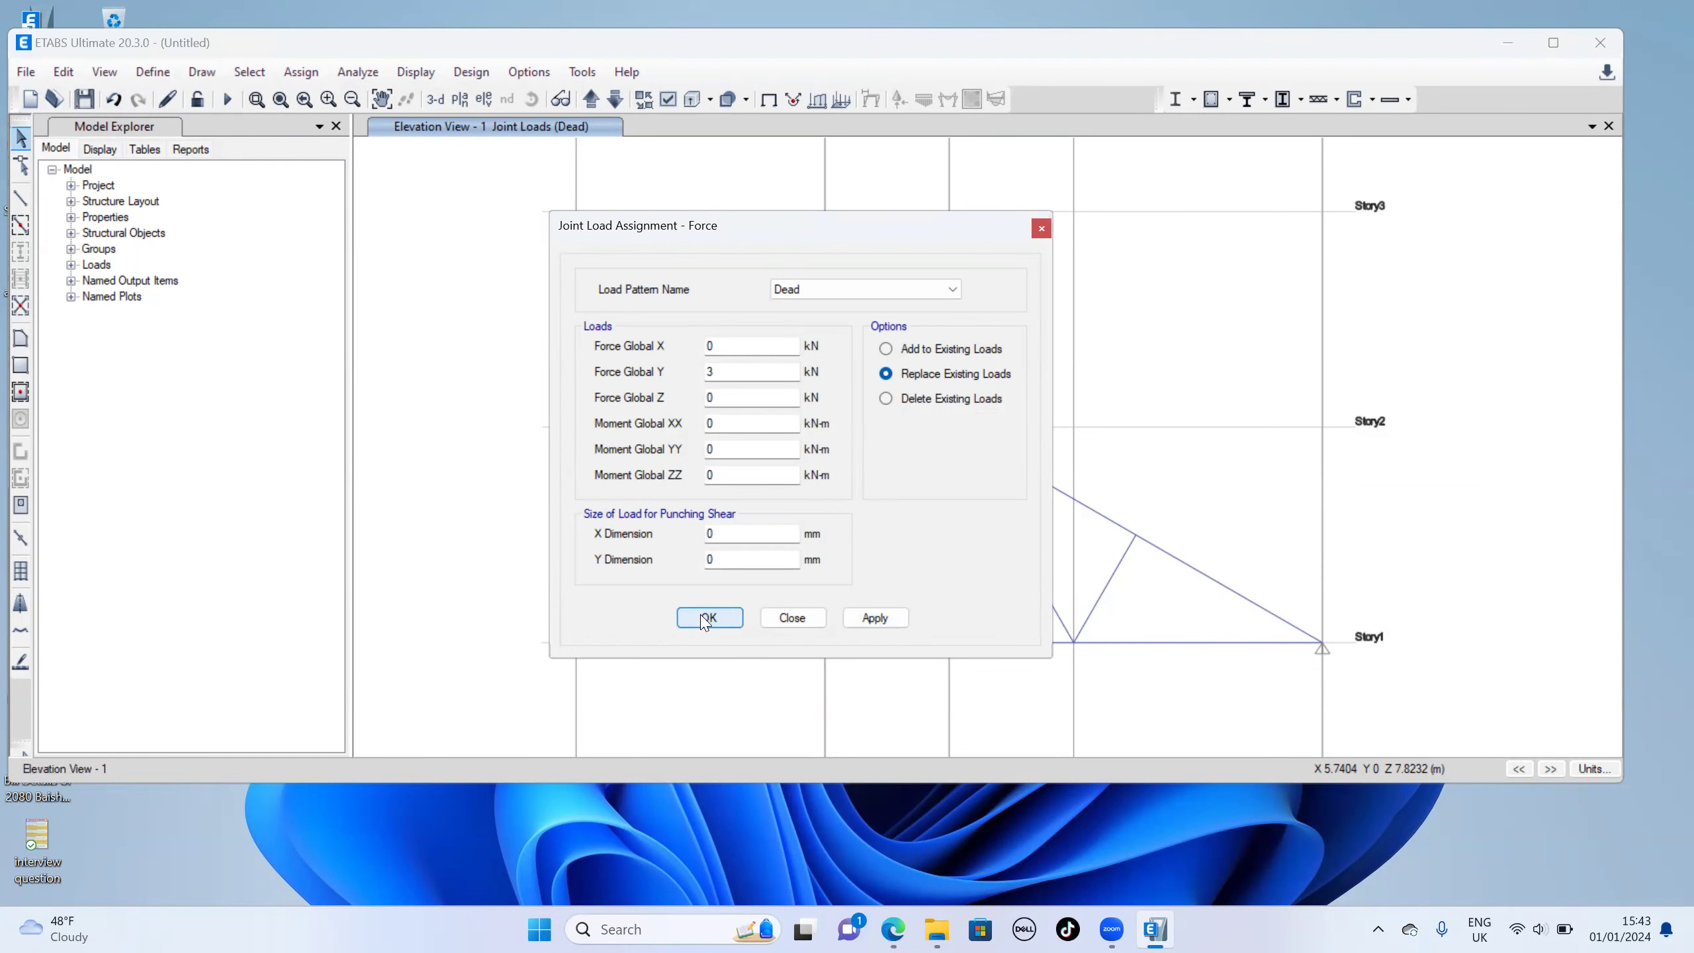
Check the apex load in the PDF example and assign a Dead Force Global Y of 2 kN to the truss's apex joint
{"action": "left_click", "coordinate": [904, 930]}
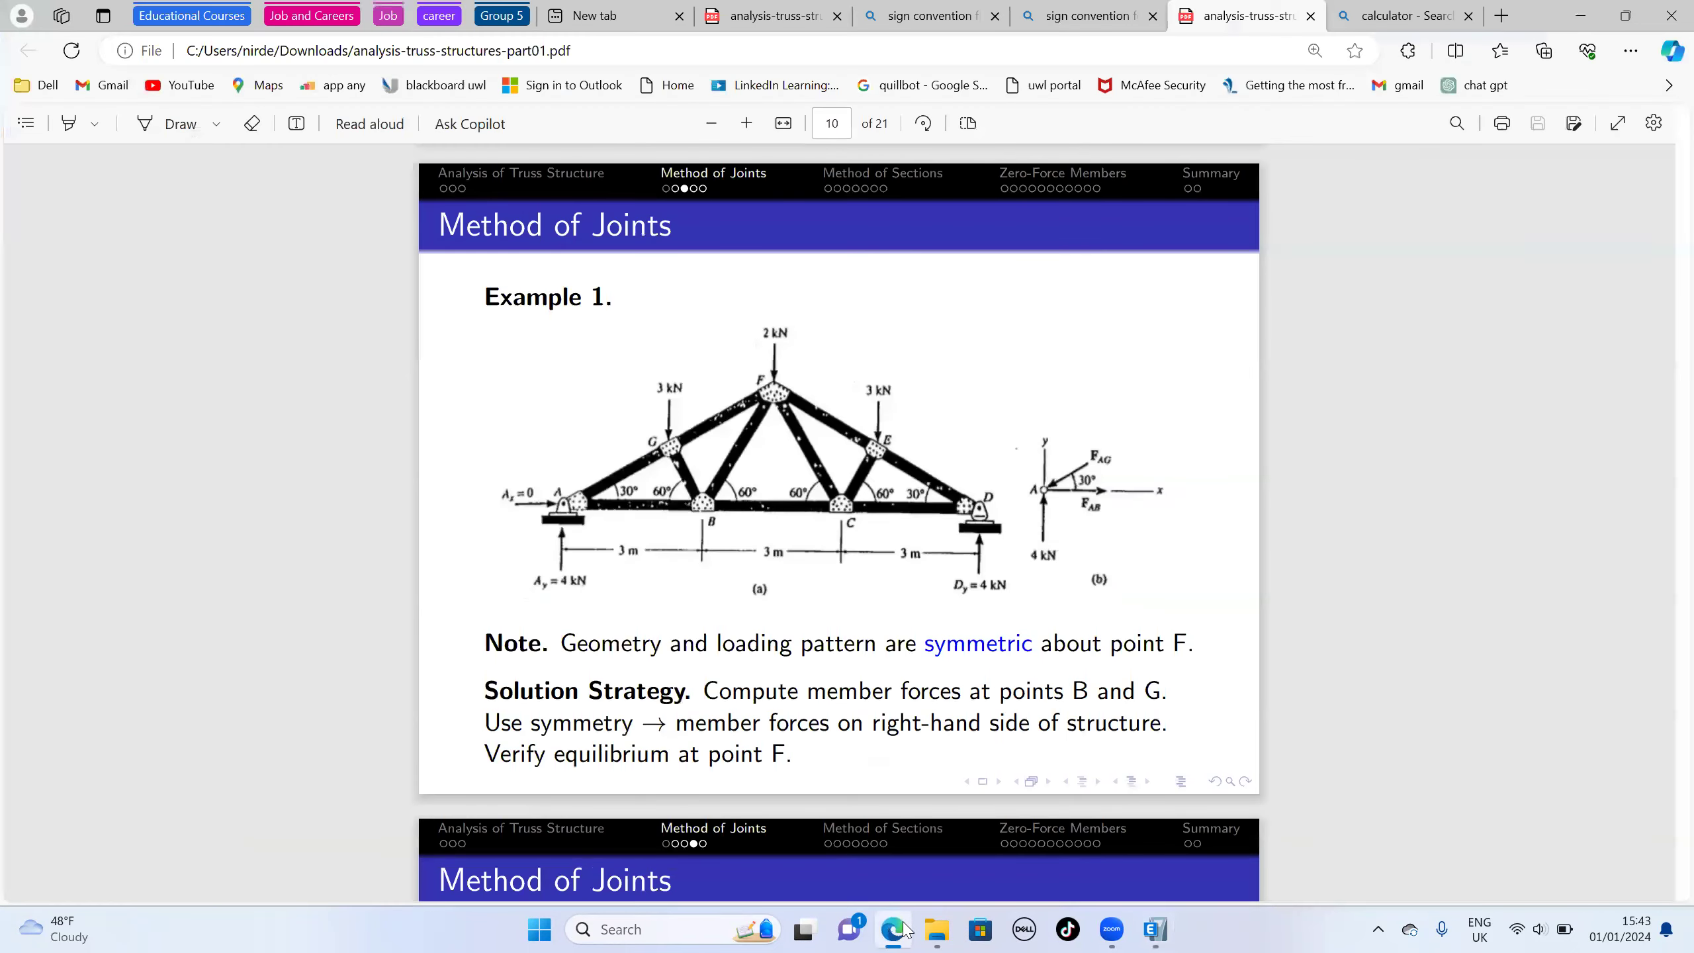
{"action": "left_click", "coordinate": [904, 930]}
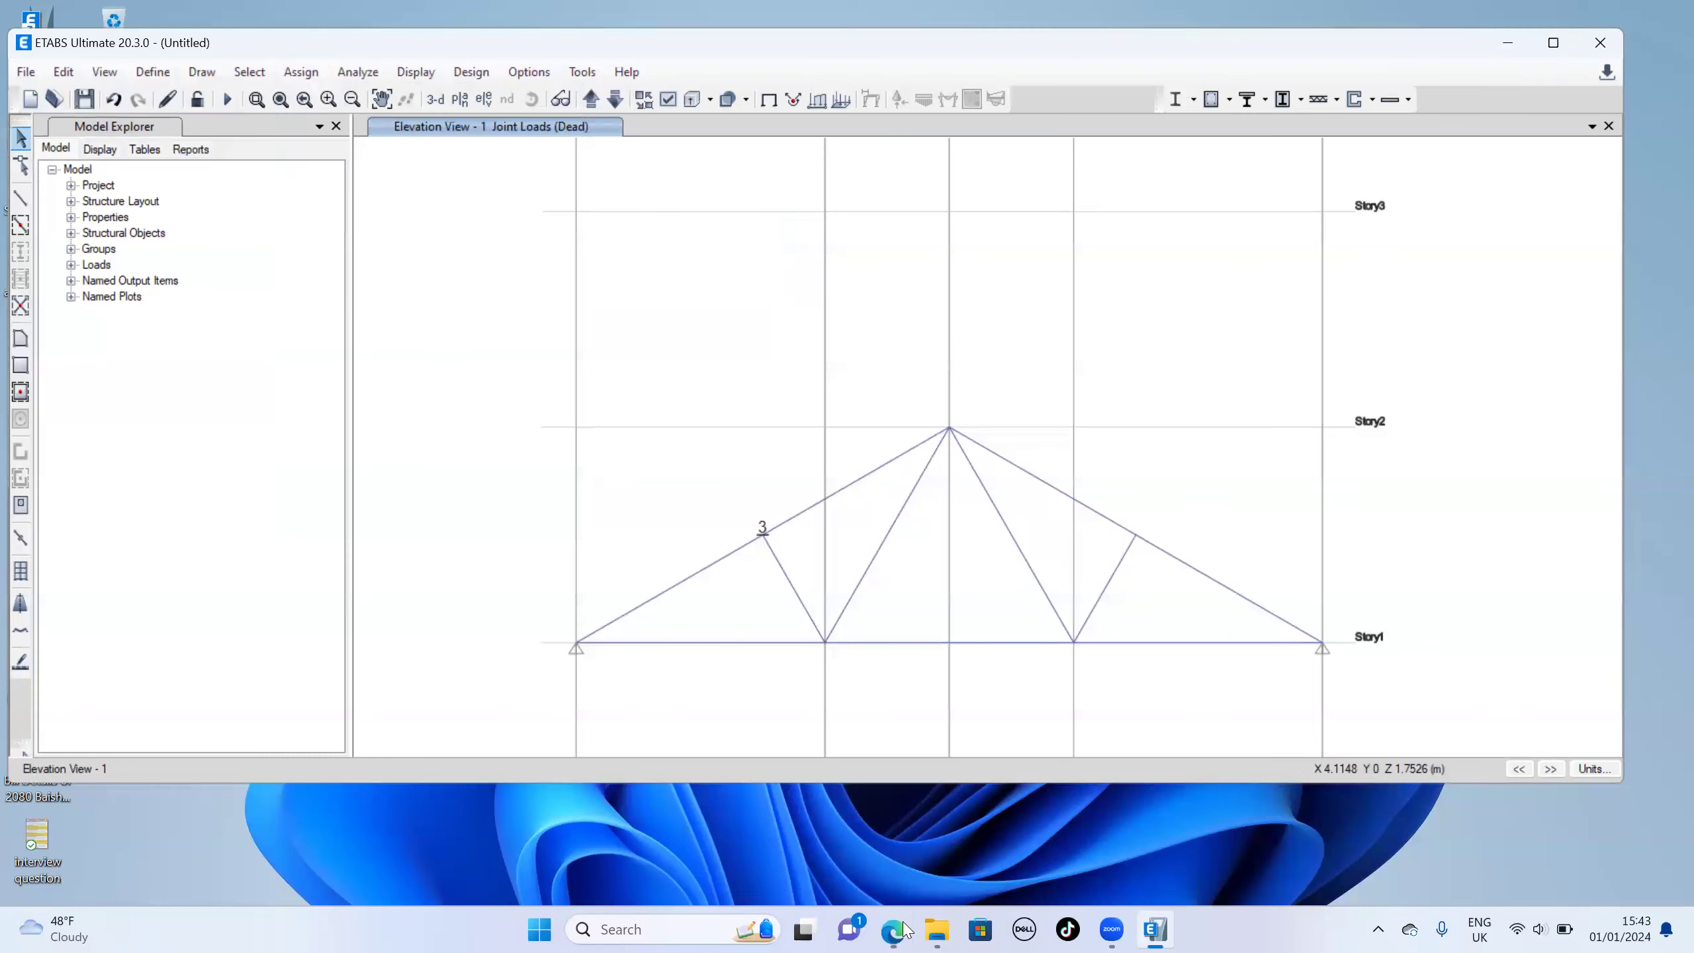
{"action": "left_click", "coordinate": [950, 429]}
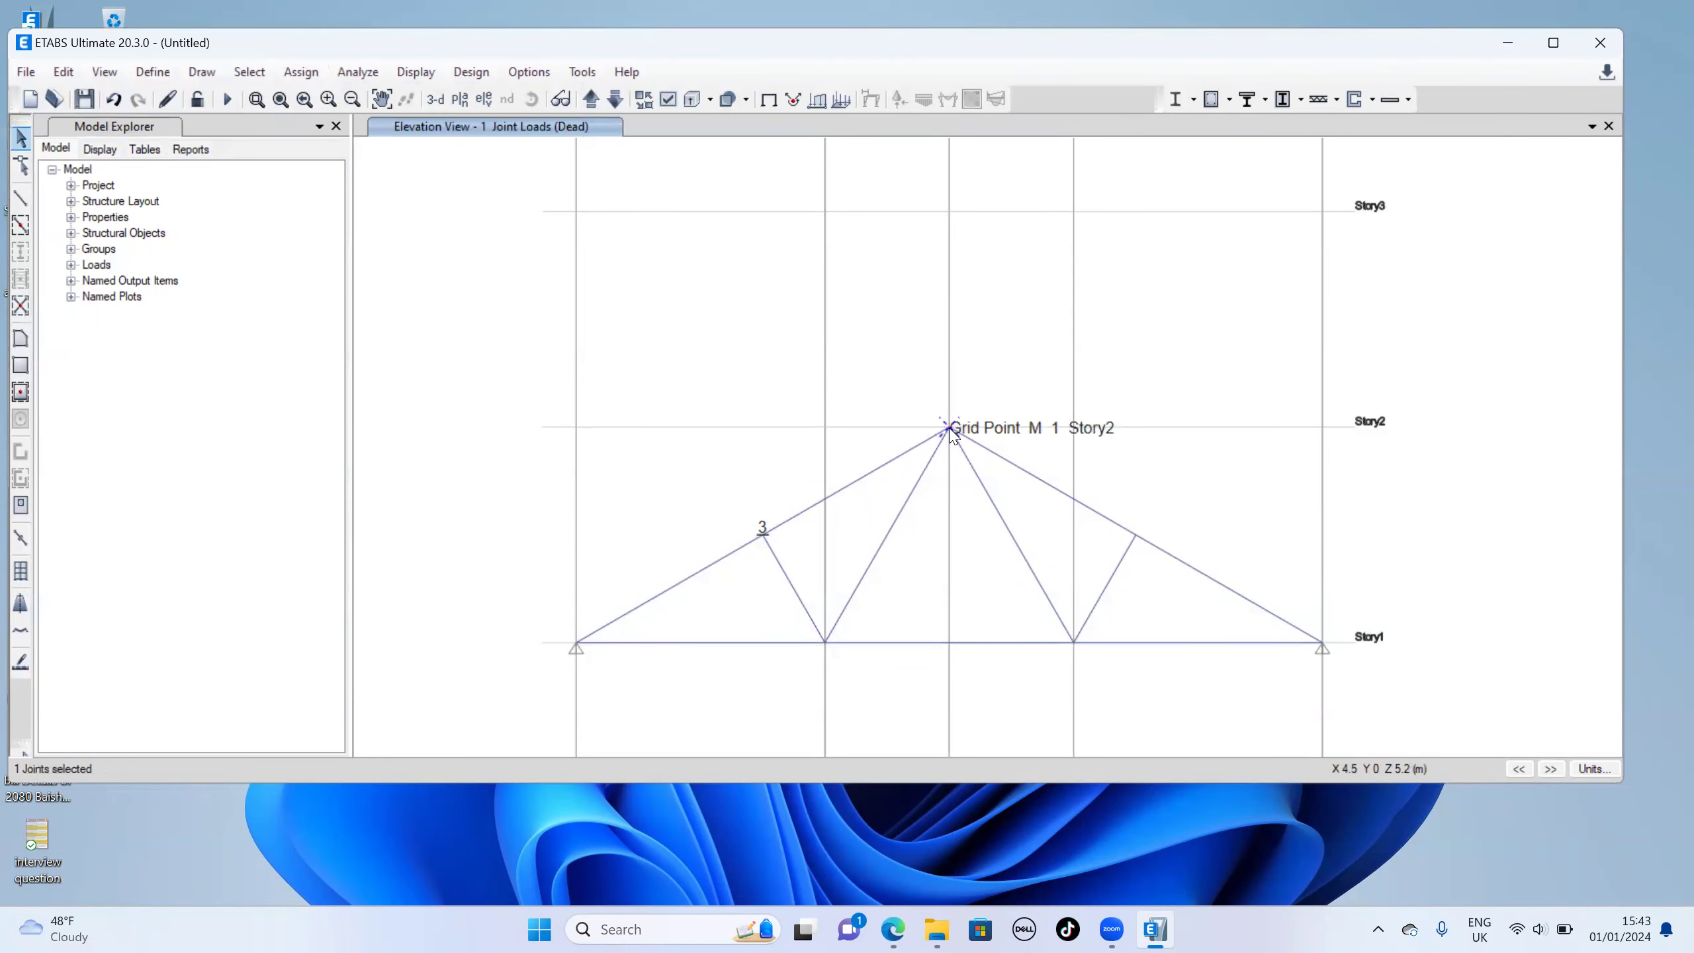
{"action": "left_click", "coordinate": [301, 72]}
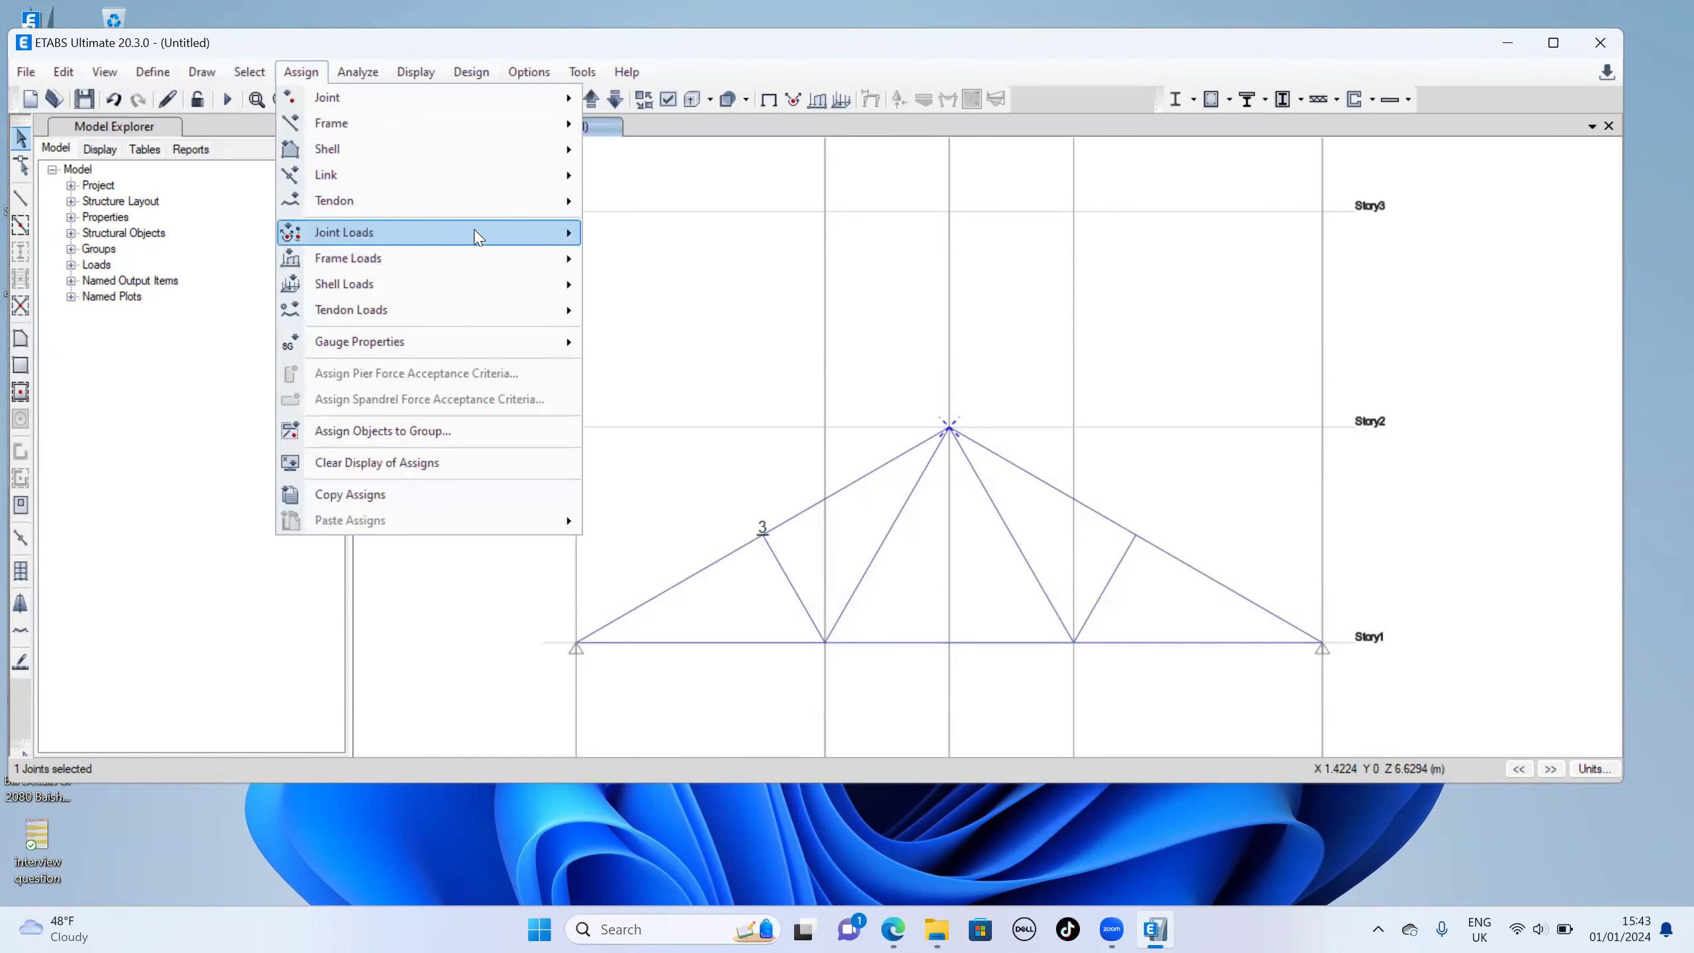
{"action": "left_click", "coordinate": [603, 239]}
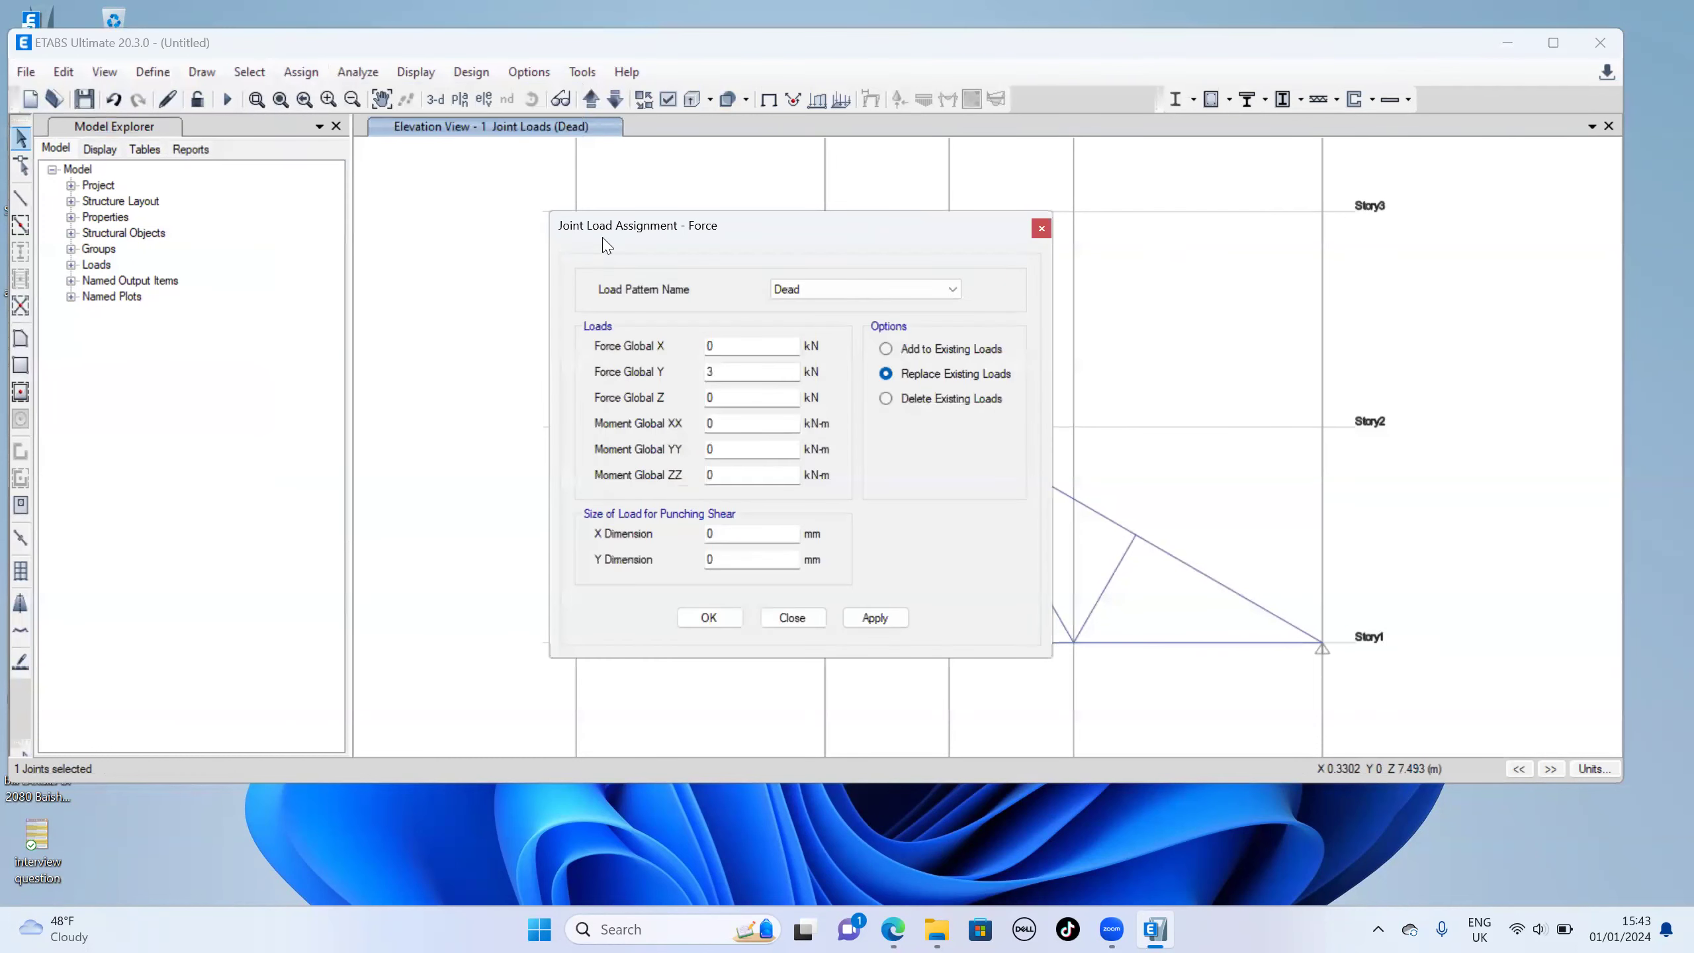
{"action": "left_click", "coordinate": [745, 376]}
{"action": "key", "text": "BackSpace"}
{"action": "type", "text": "2"}
{"action": "left_click", "coordinate": [885, 624]}
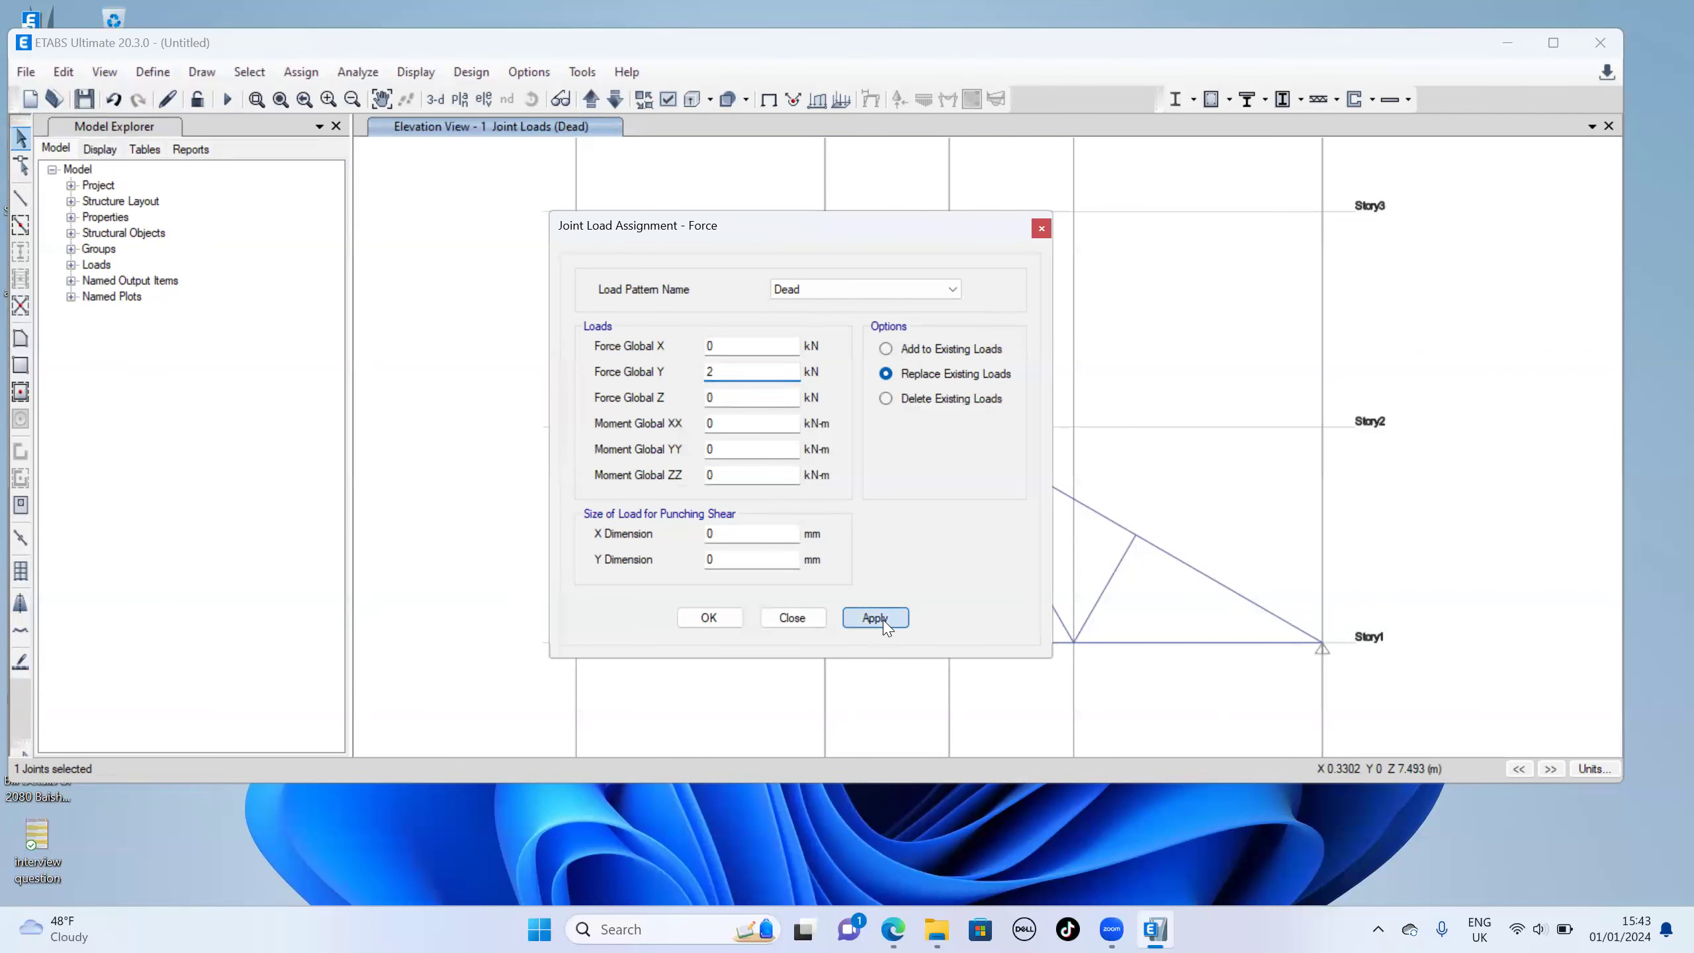
{"action": "left_click", "coordinate": [709, 617]}
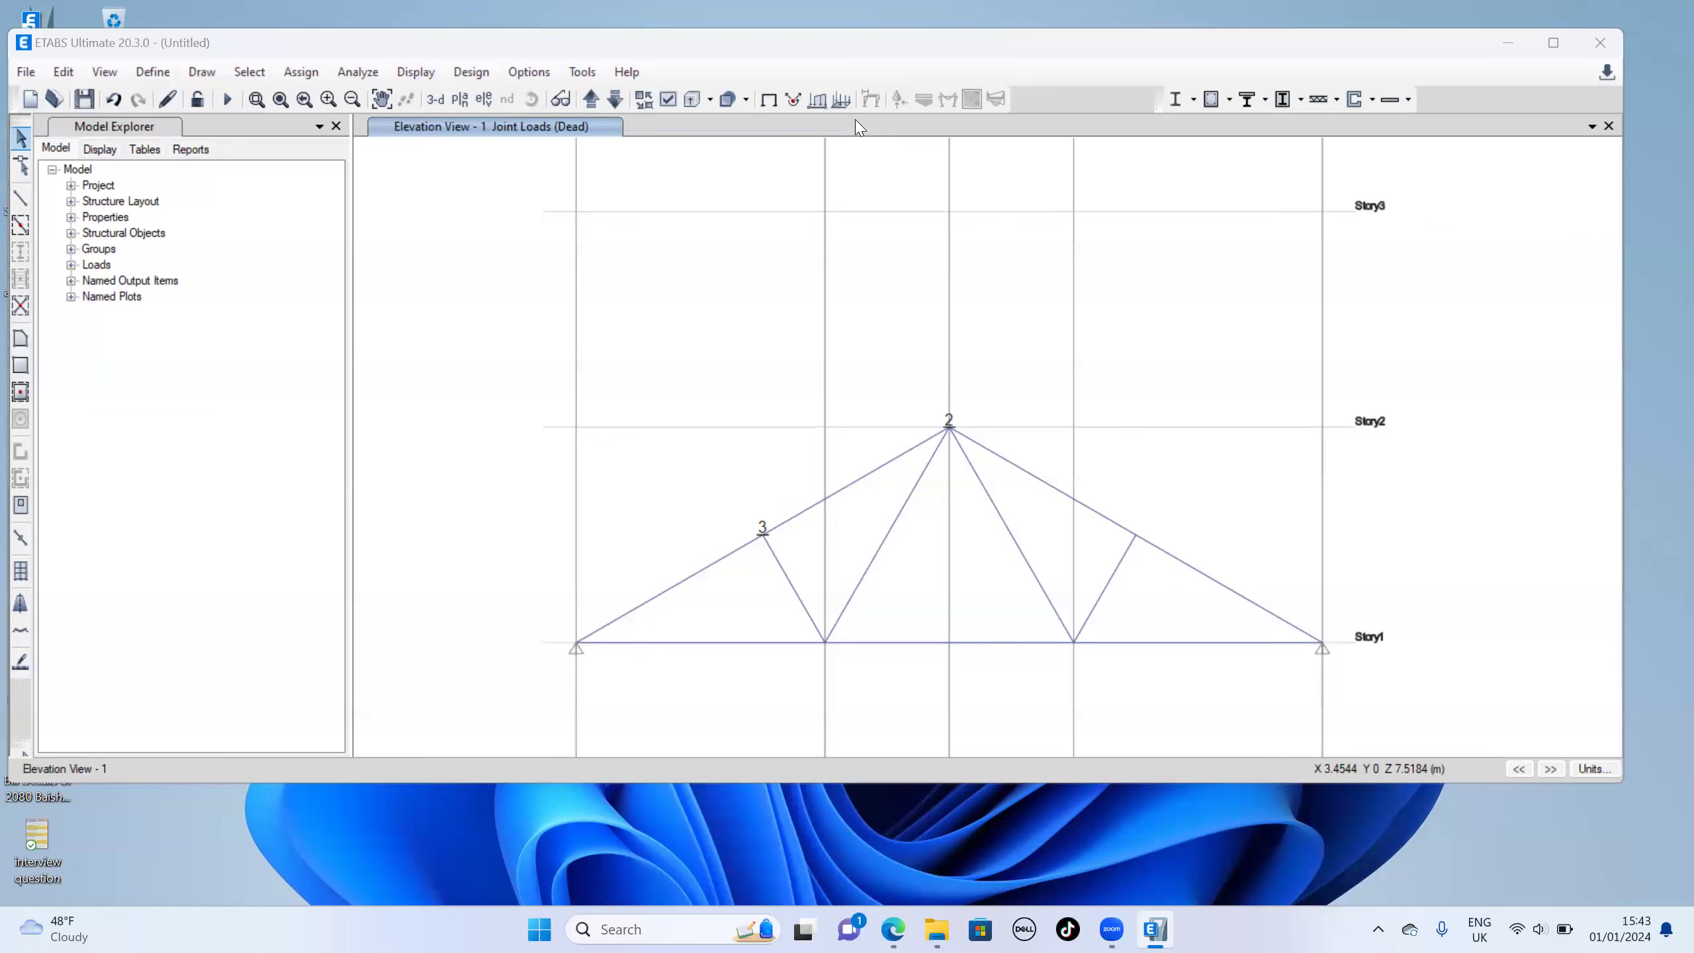
Check the PDF example's loads and assign a Dead Force Global Y of 3 kN to the right sloping chord's middle joint, replacing existing loads
{"action": "left_click", "coordinate": [894, 929]}
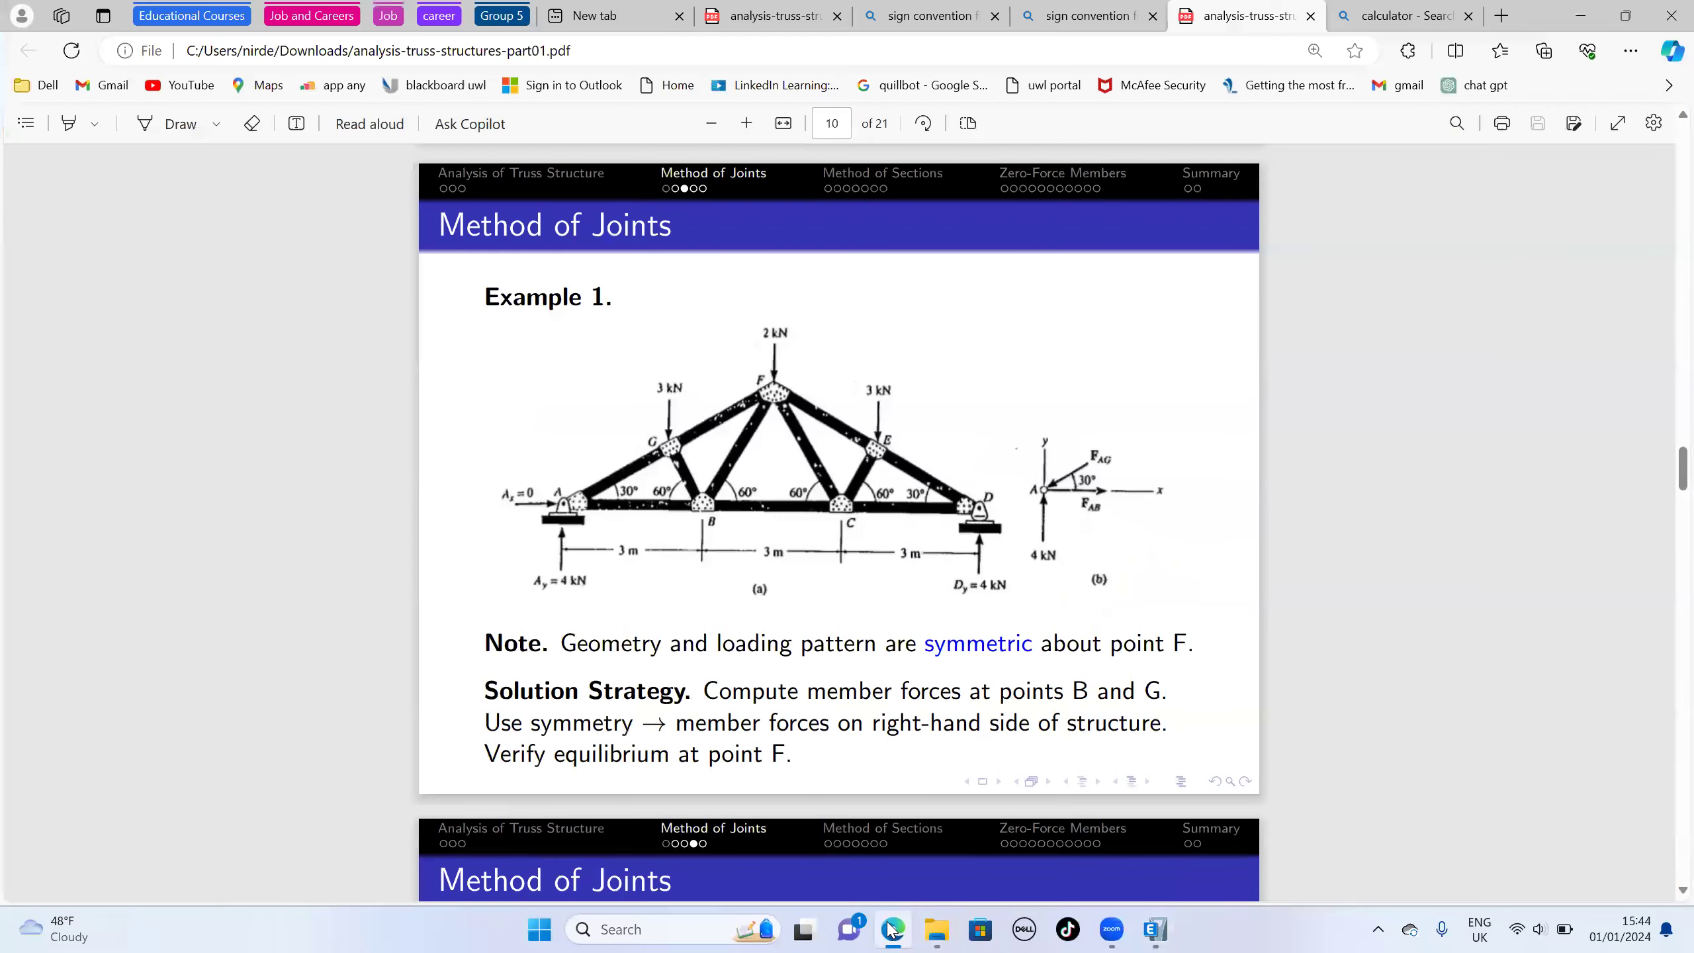
{"action": "key", "text": "super+Down"}
{"action": "key", "text": "super+Down"}
{"action": "left_click", "coordinate": [1134, 537]}
{"action": "left_click", "coordinate": [301, 71]}
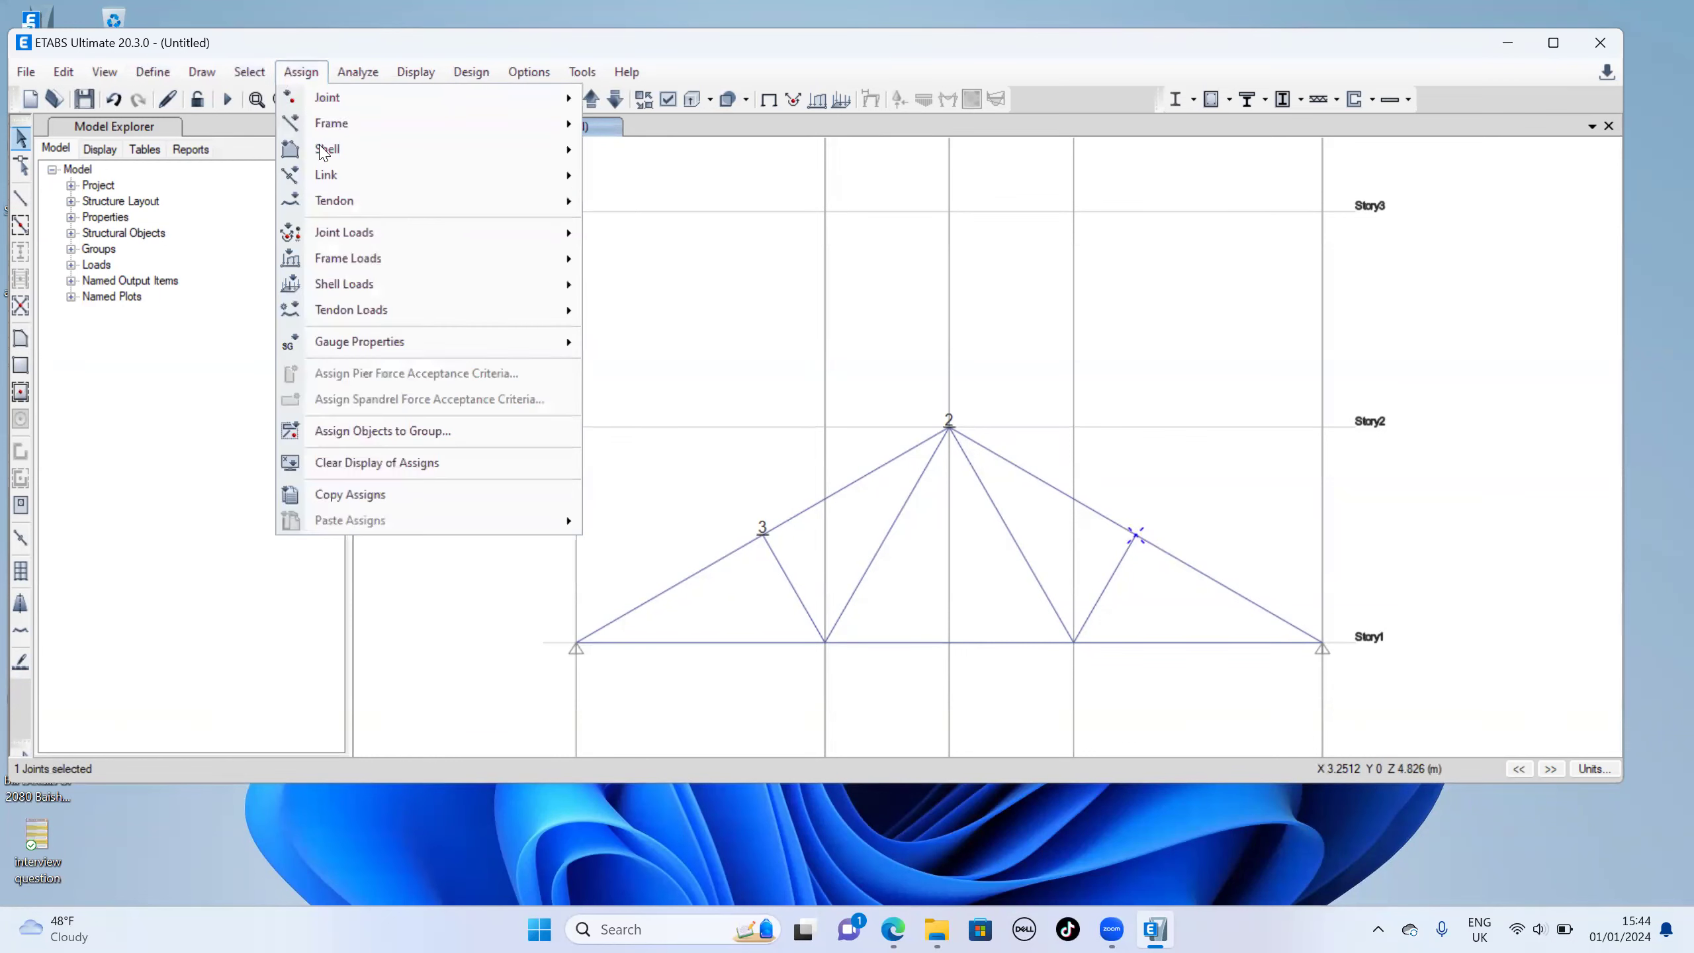
{"action": "mouse_move", "coordinate": [403, 228]}
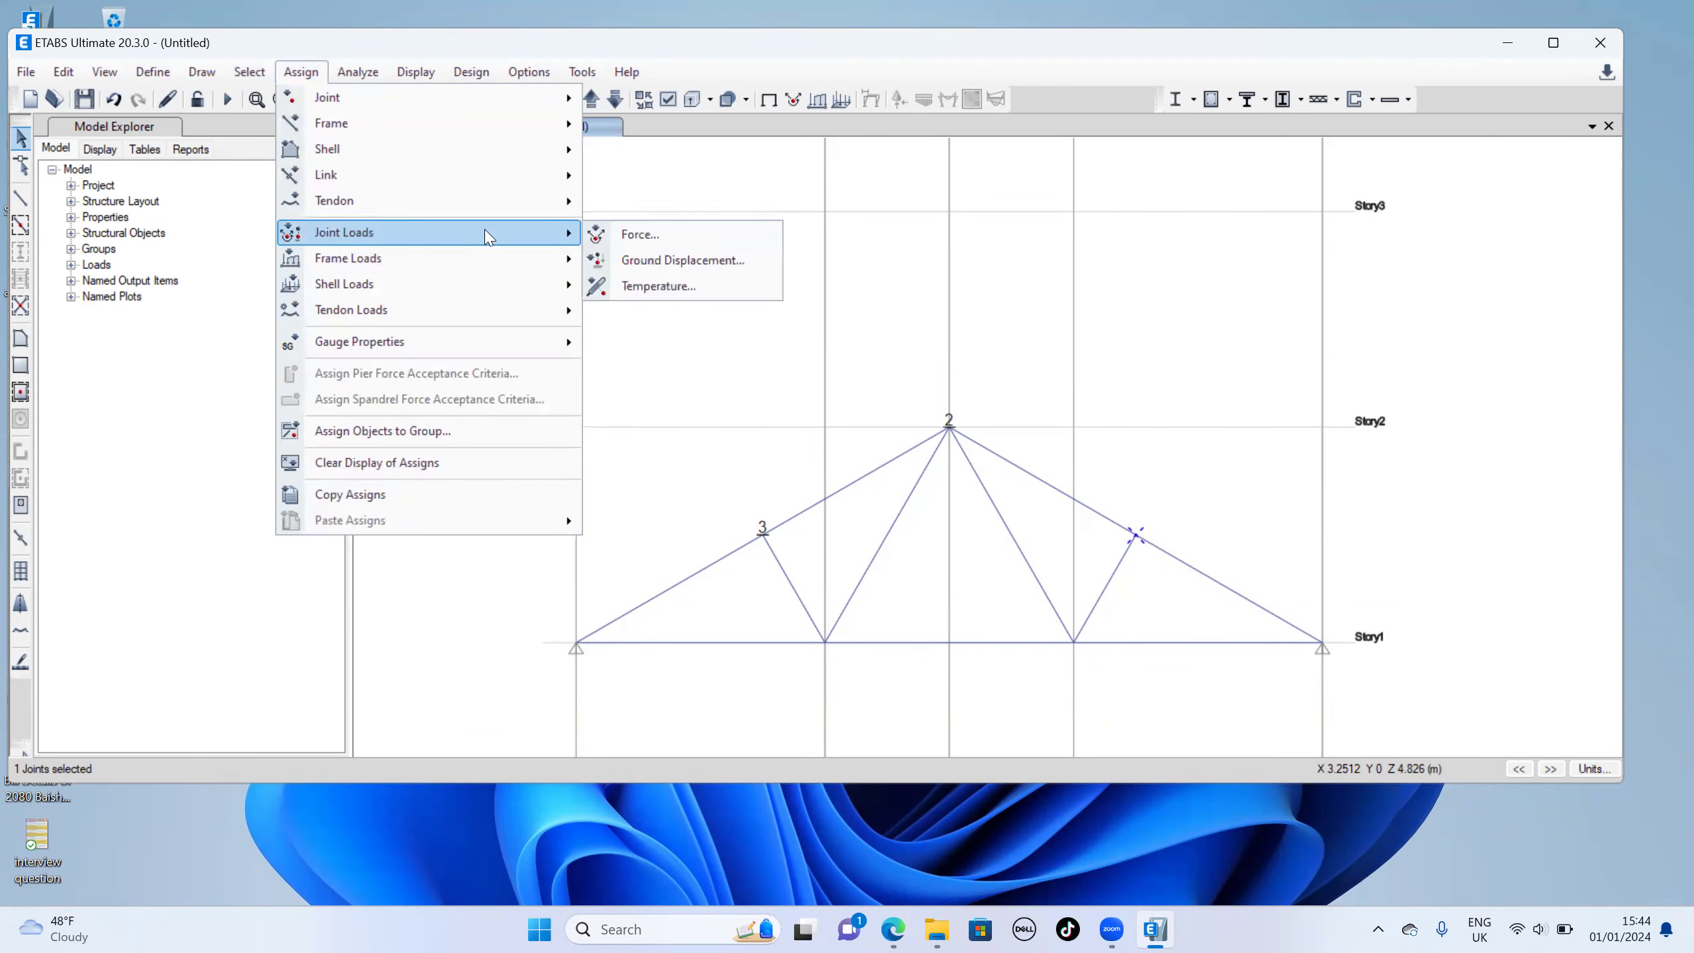
{"action": "left_click", "coordinate": [640, 235]}
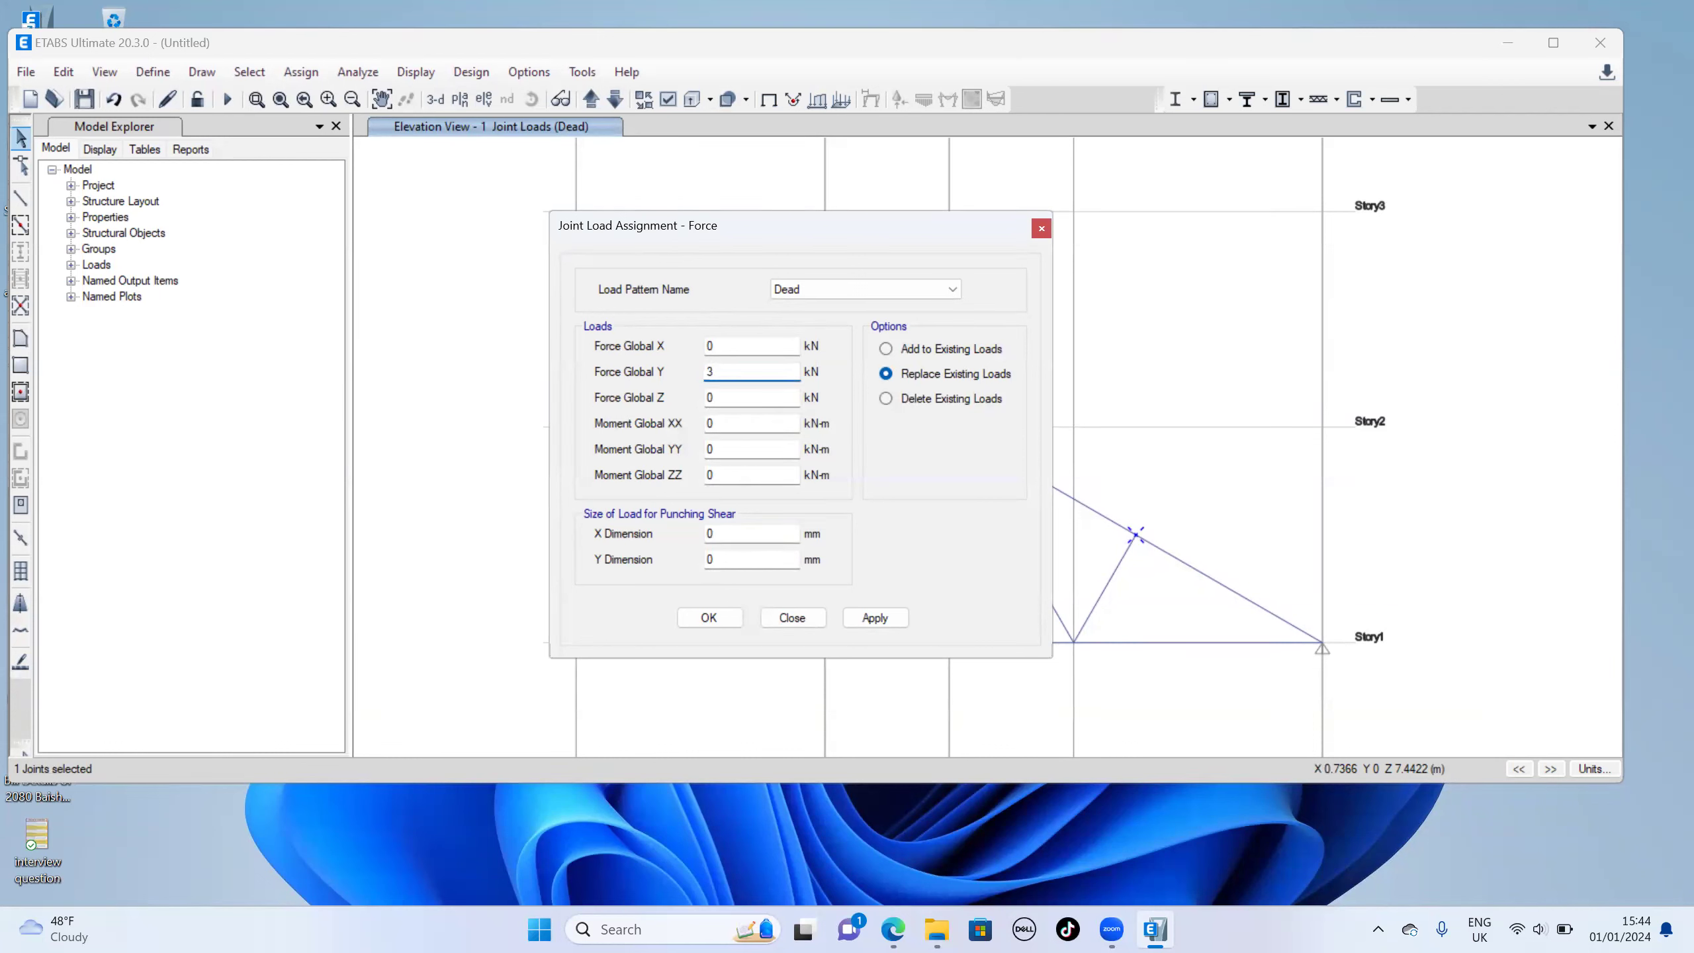
{"action": "left_click", "coordinate": [878, 616]}
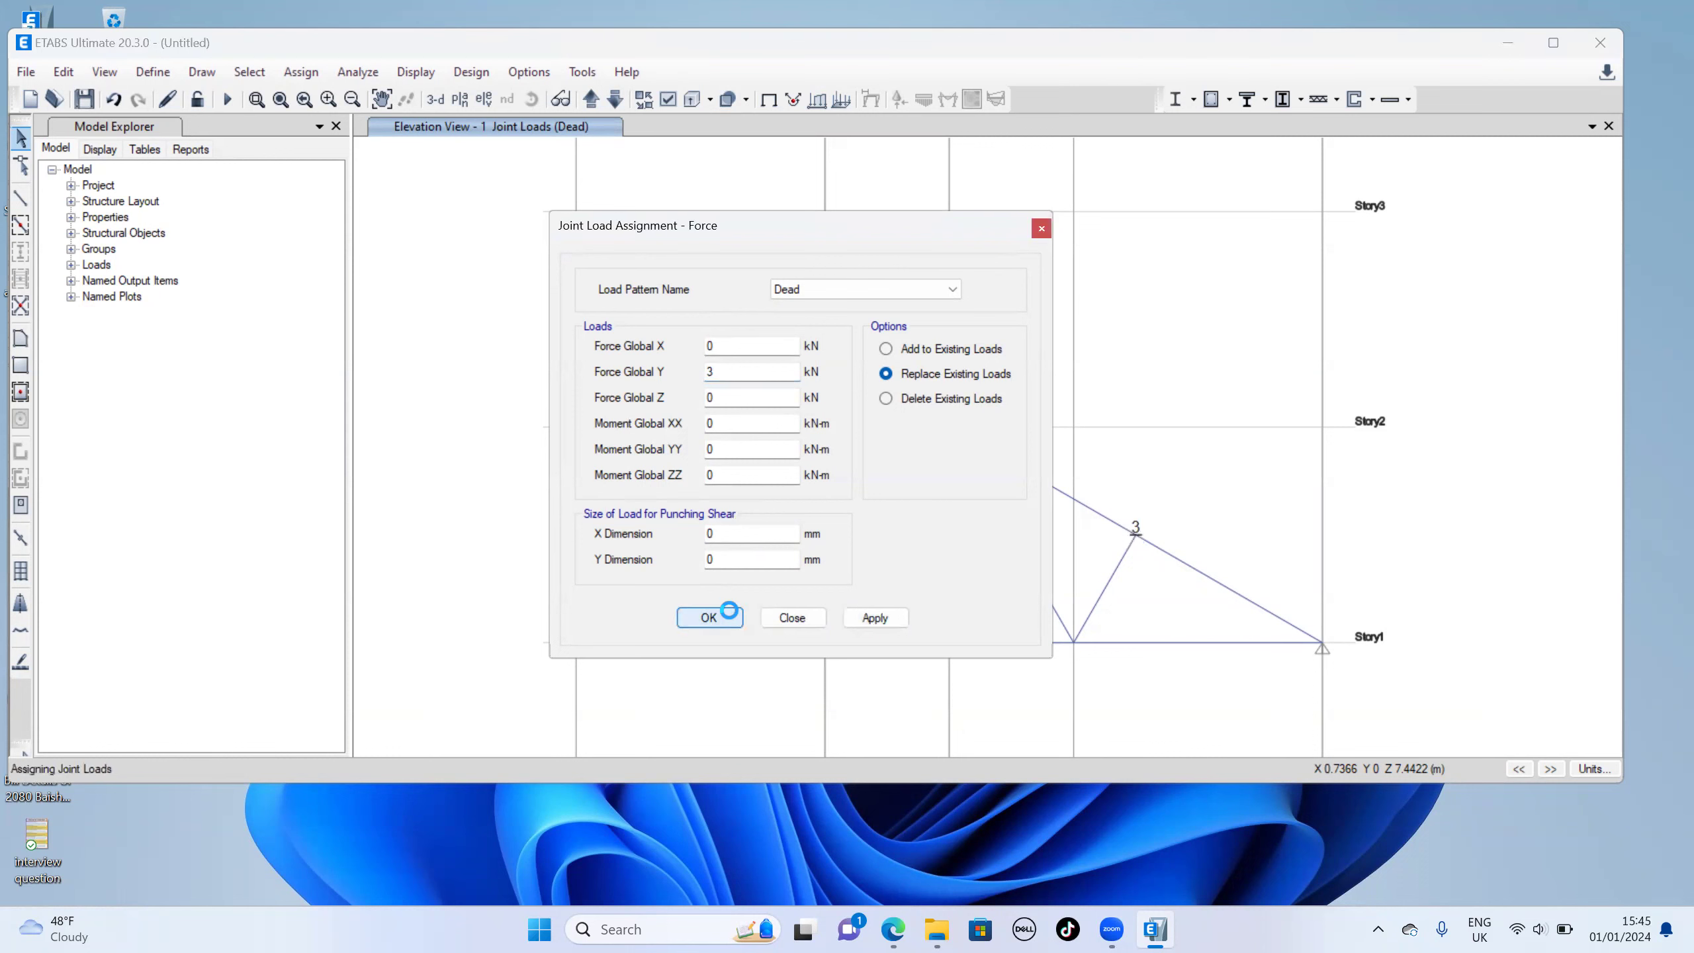
{"action": "left_click", "coordinate": [707, 617]}
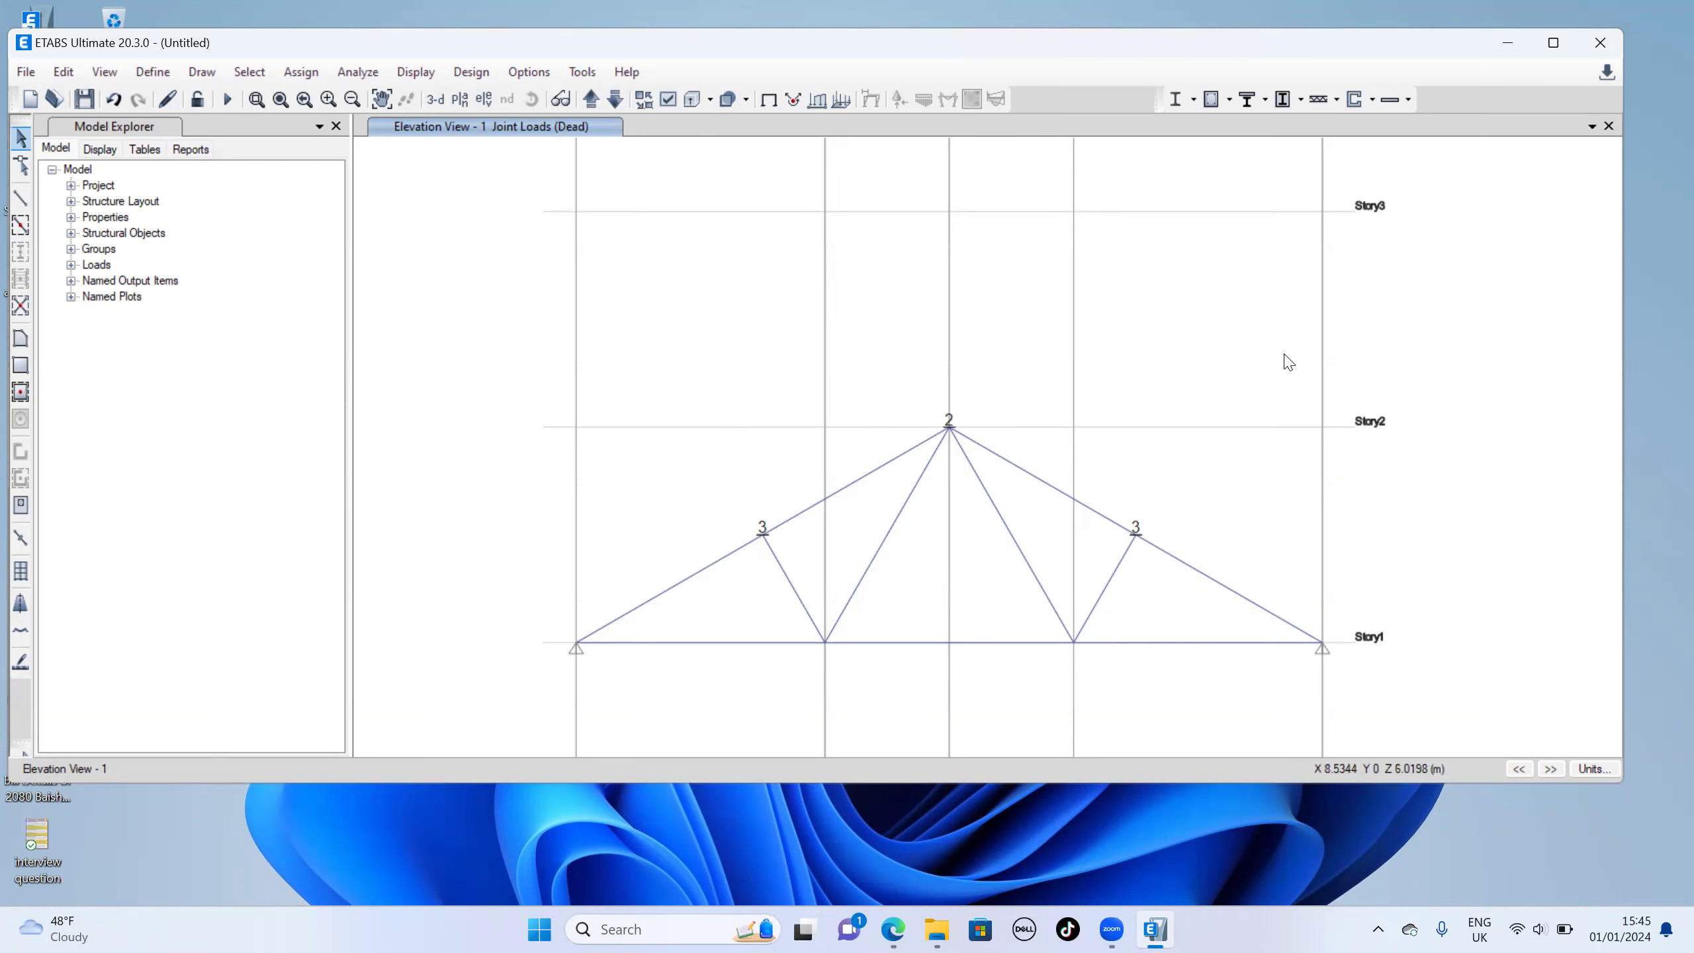
Release Moment 22 (Minor) and Moment 33 (Major) at both start and end of all the truss's frame members
{"action": "left_click_drag", "start_coordinate": [1353, 341], "coordinate": [562, 688]}
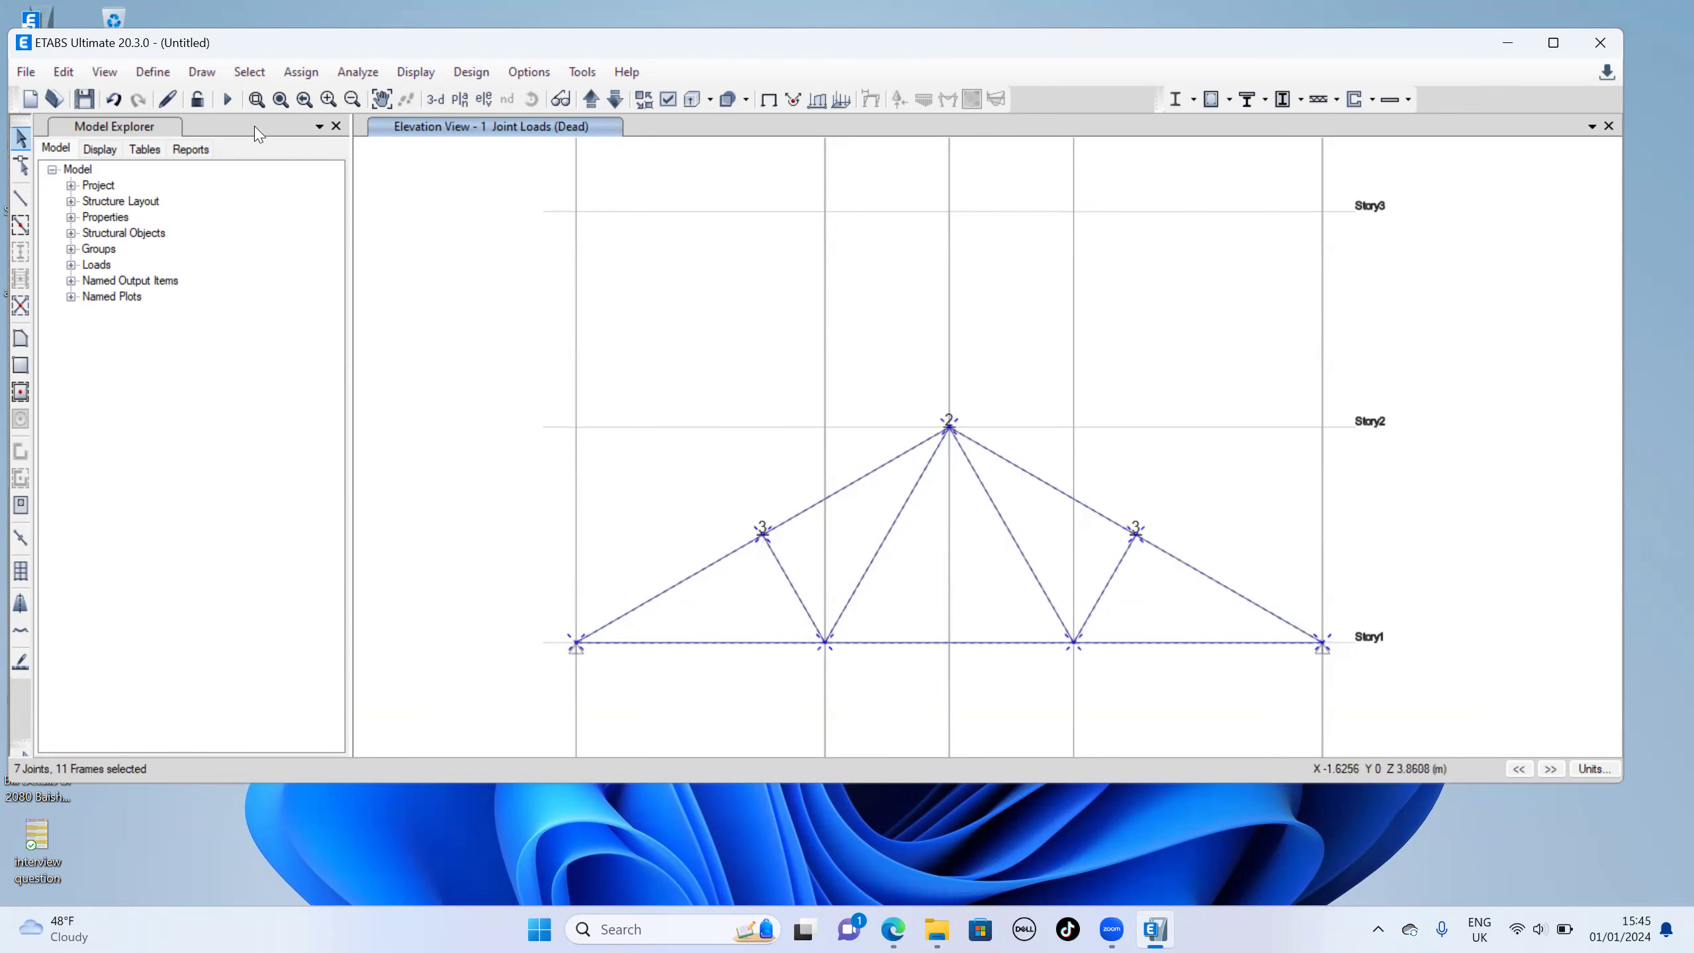
{"action": "left_click", "coordinate": [305, 72]}
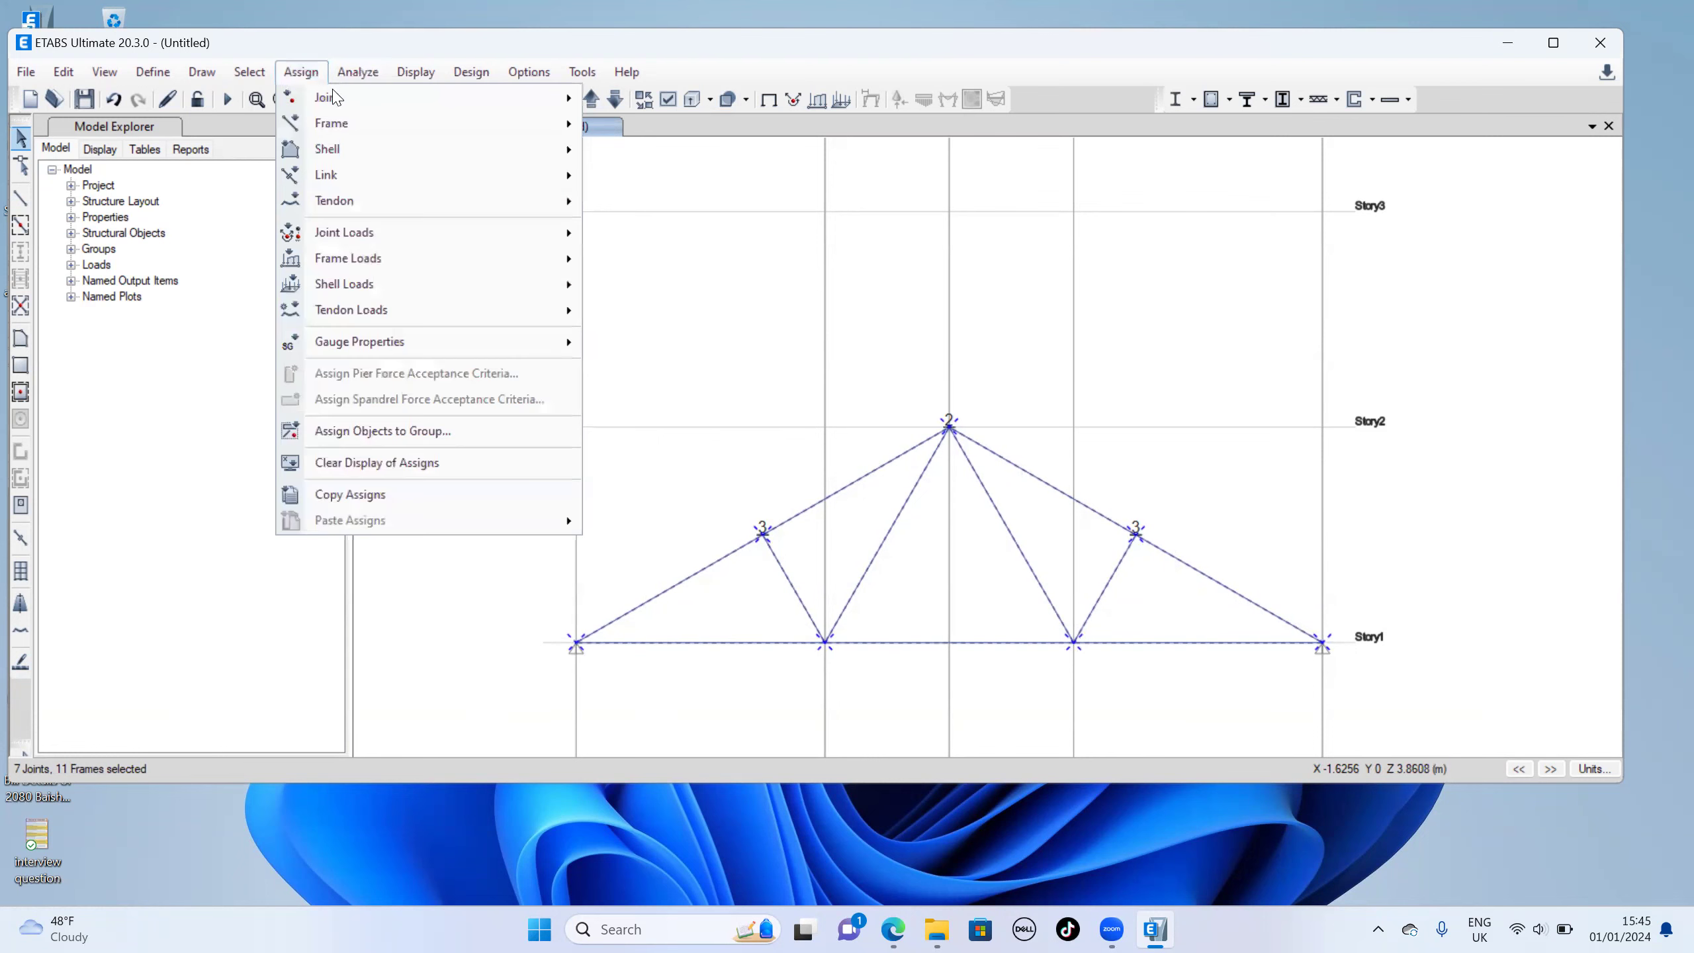
{"action": "mouse_move", "coordinate": [369, 129]}
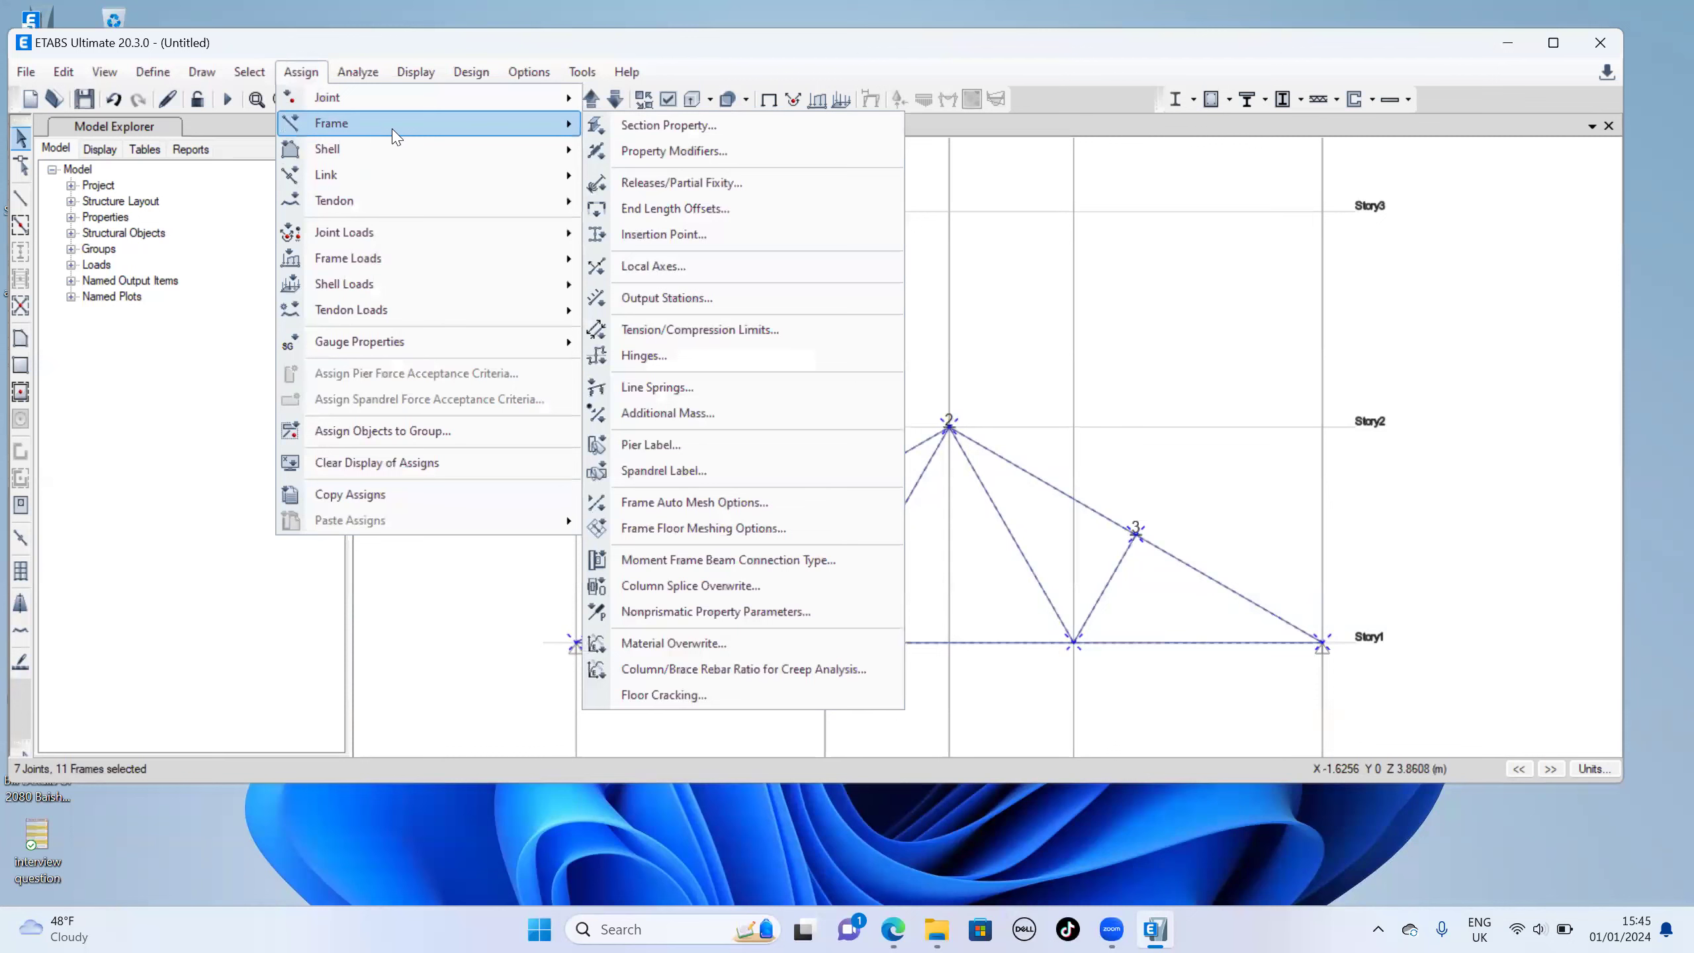
{"action": "left_click", "coordinate": [686, 183]}
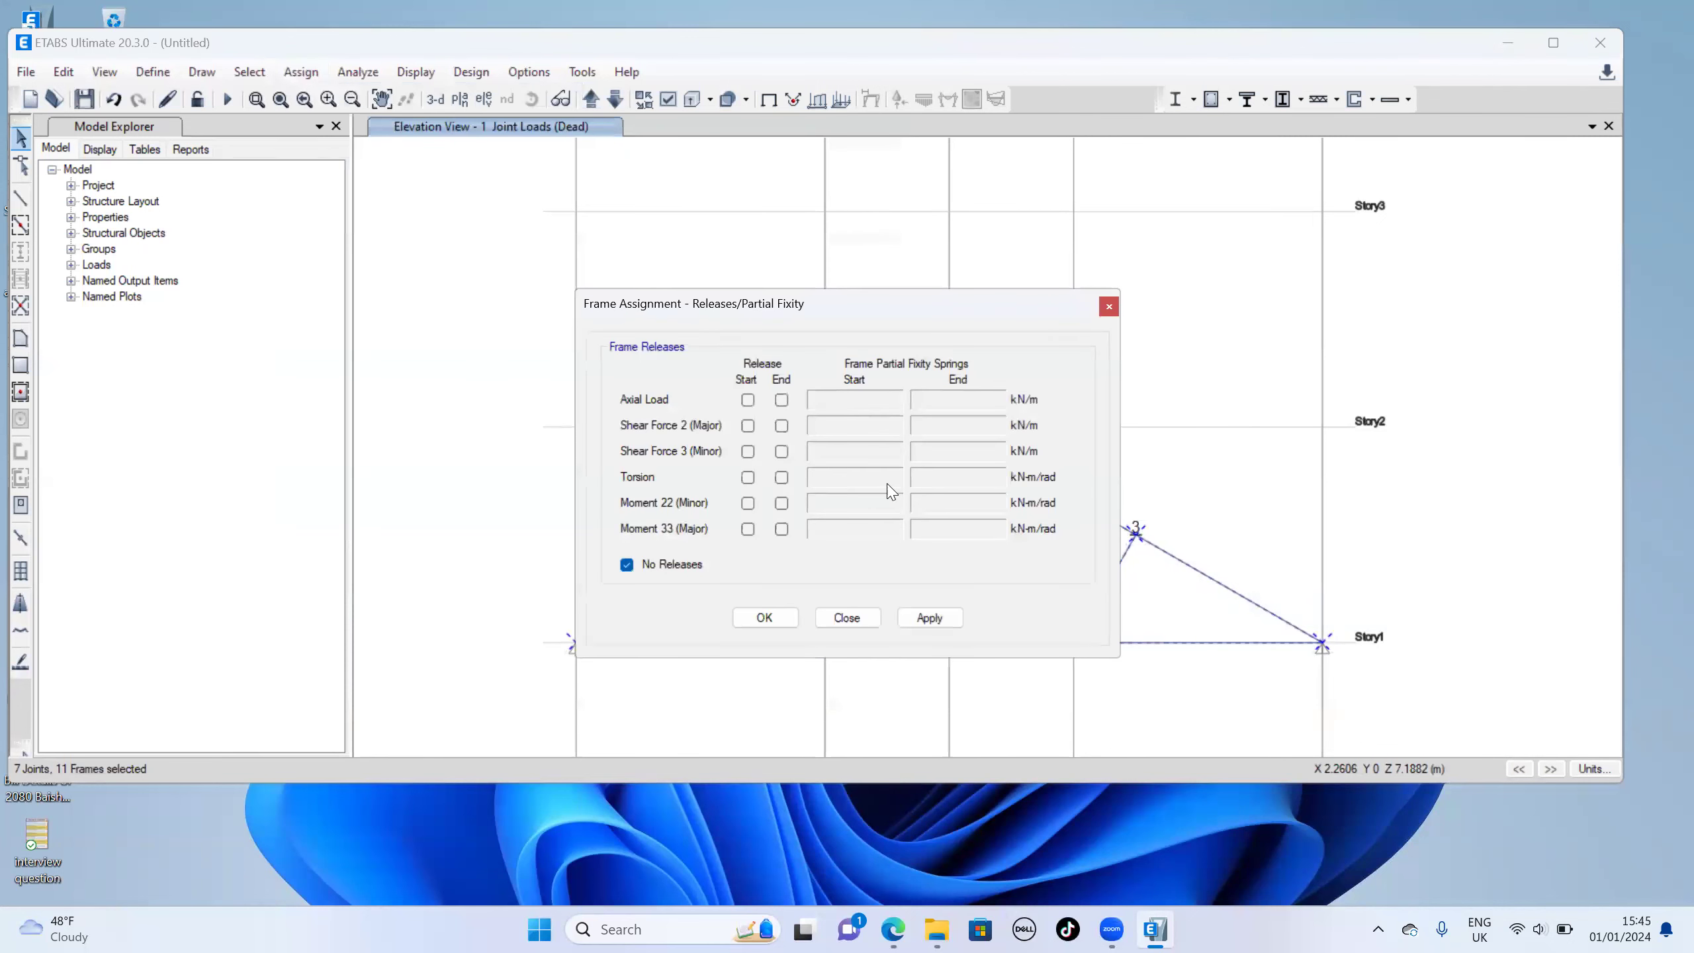
{"action": "left_click", "coordinate": [748, 505]}
{"action": "left_click", "coordinate": [781, 504]}
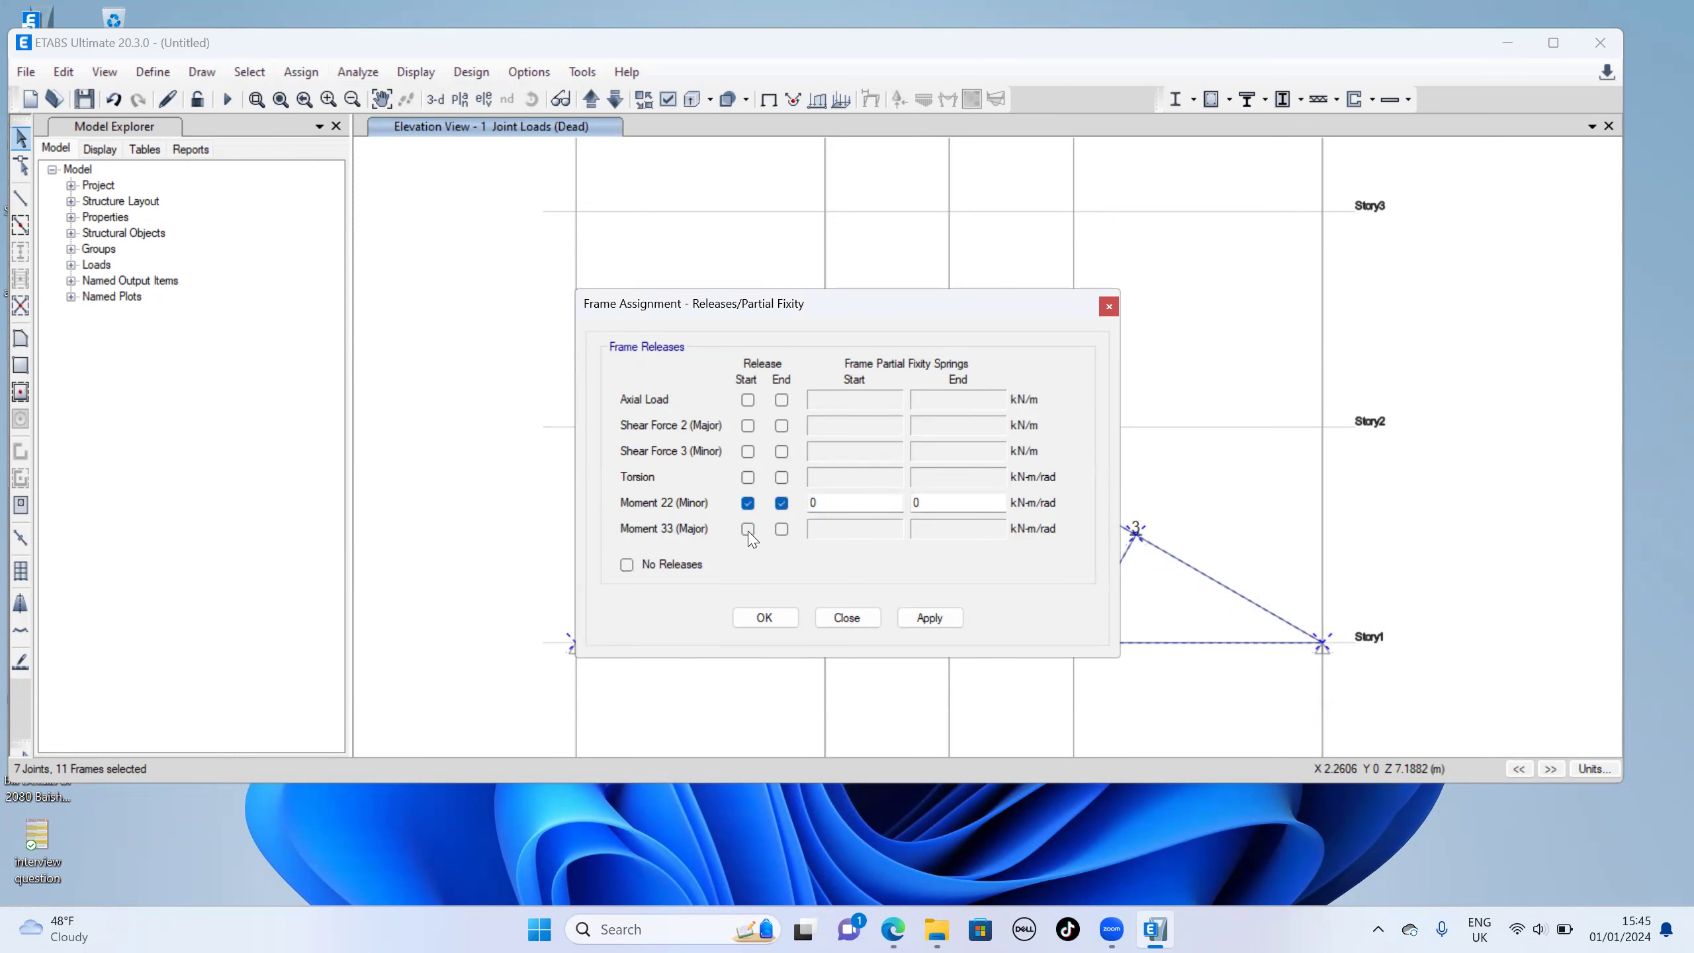
{"action": "left_click", "coordinate": [747, 530]}
{"action": "left_click", "coordinate": [781, 529]}
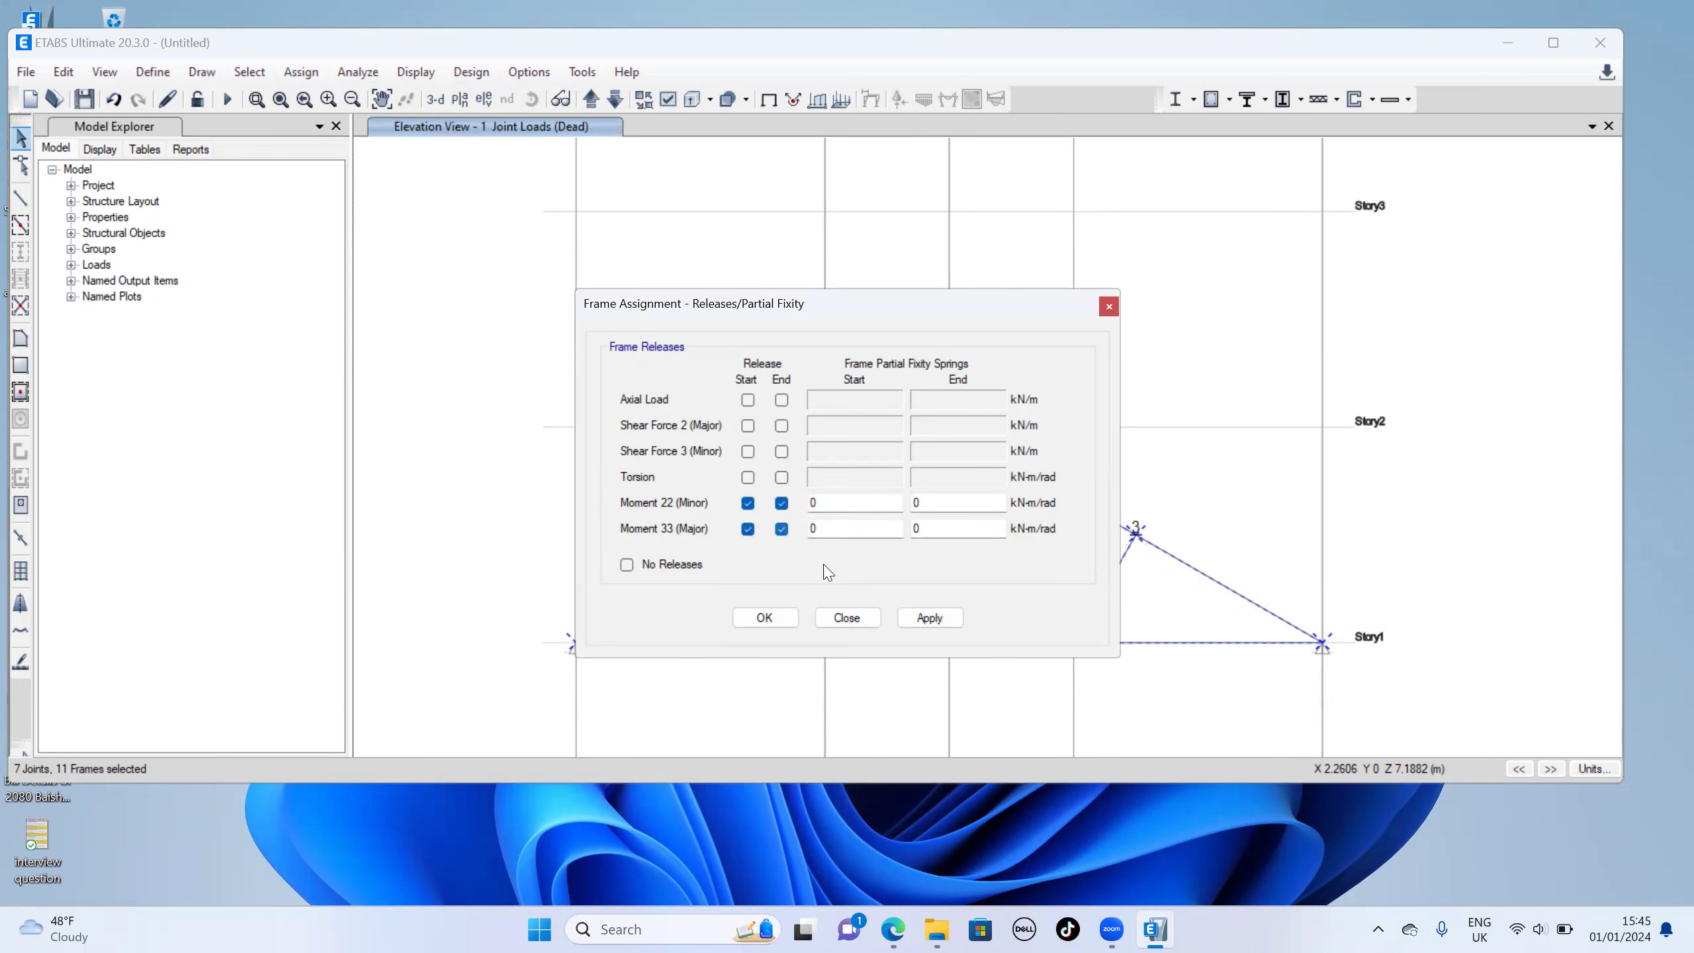
{"action": "left_click", "coordinate": [937, 618]}
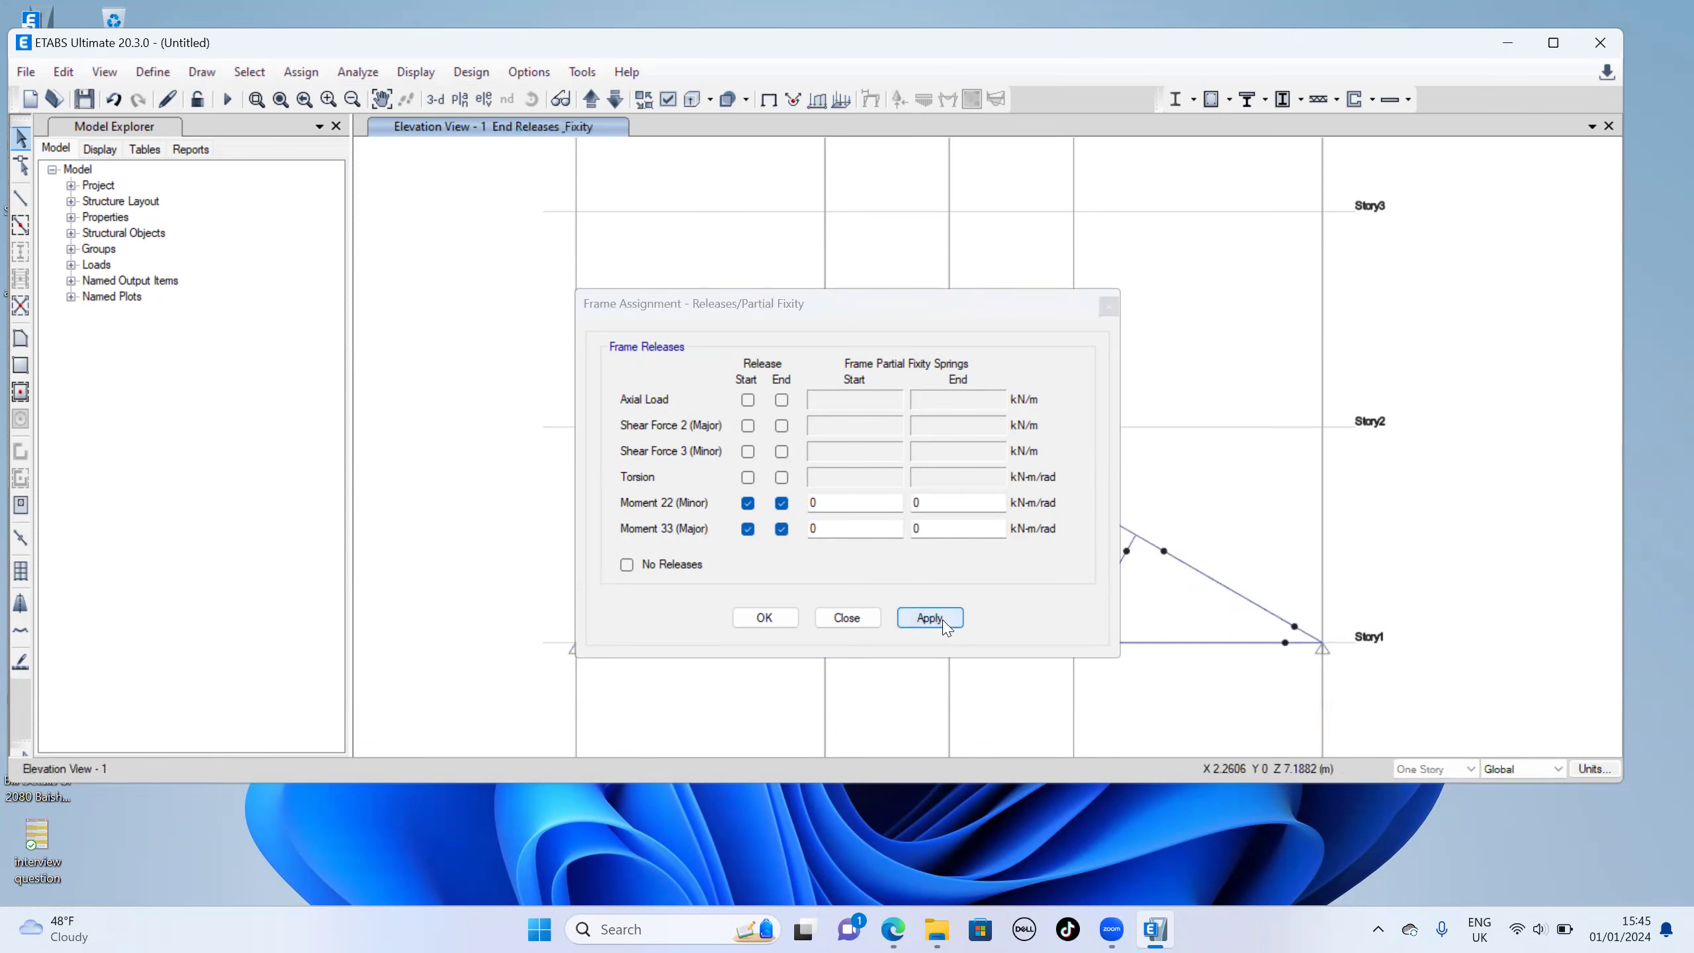
{"action": "left_click", "coordinate": [764, 621]}
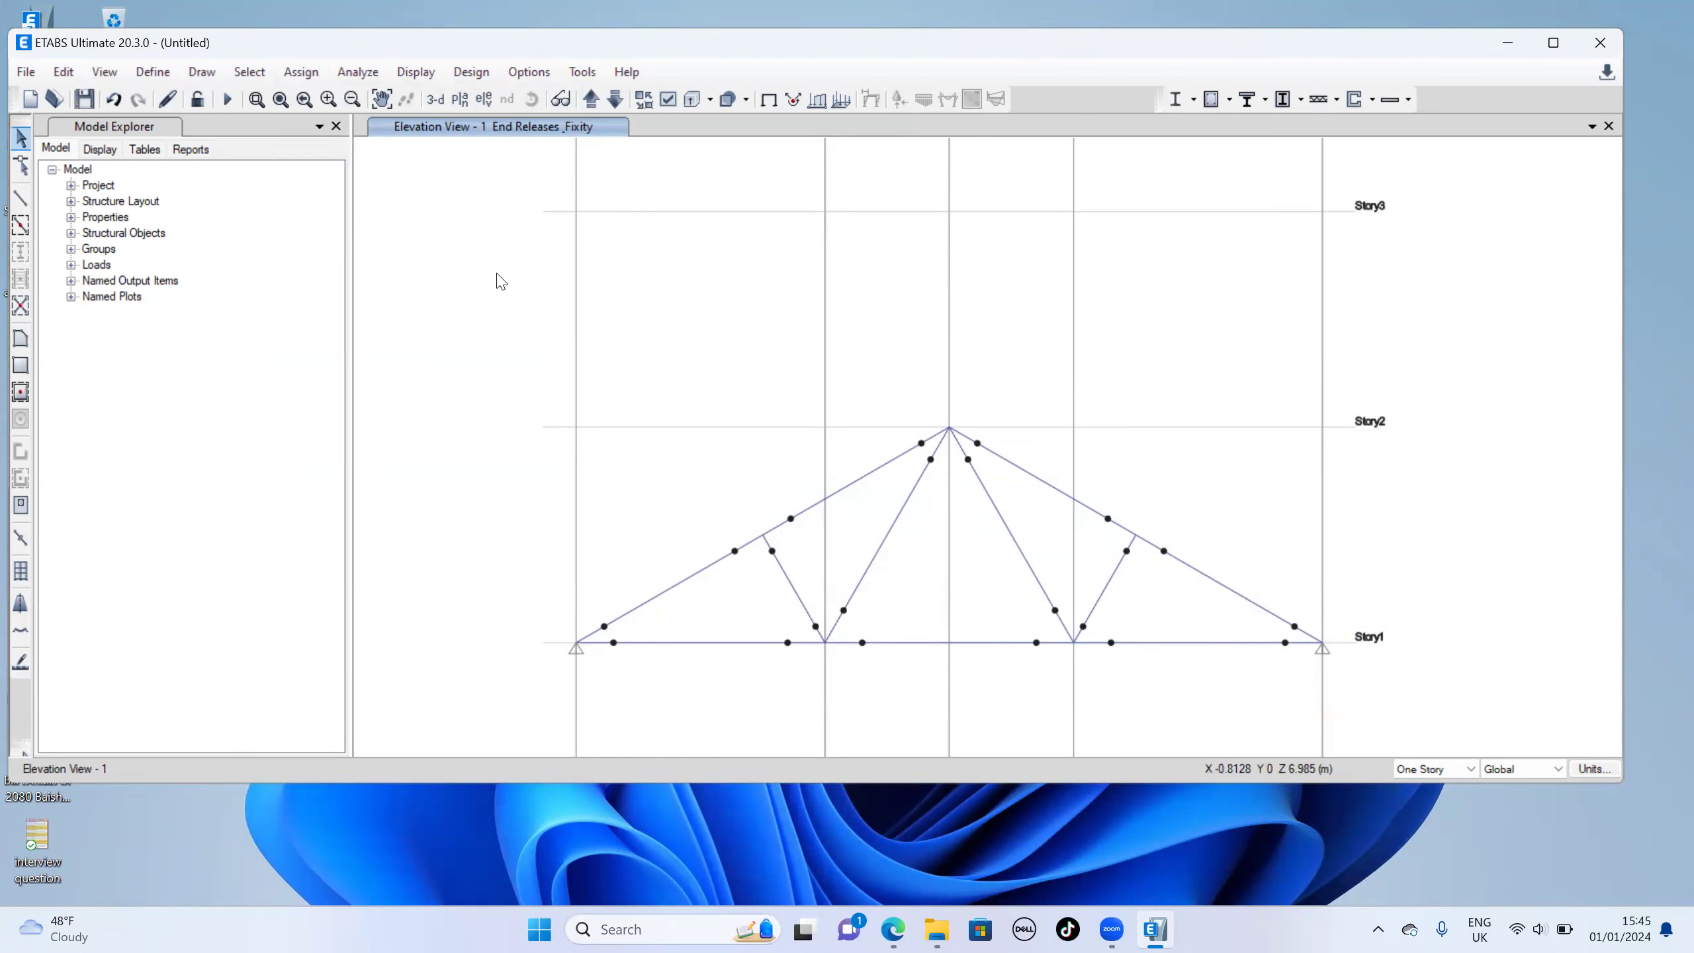
Run Check Model with all the check options selected and dismiss the report
{"action": "left_click", "coordinate": [301, 72]}
{"action": "left_click", "coordinate": [365, 98]}
{"action": "left_click", "coordinate": [860, 722]}
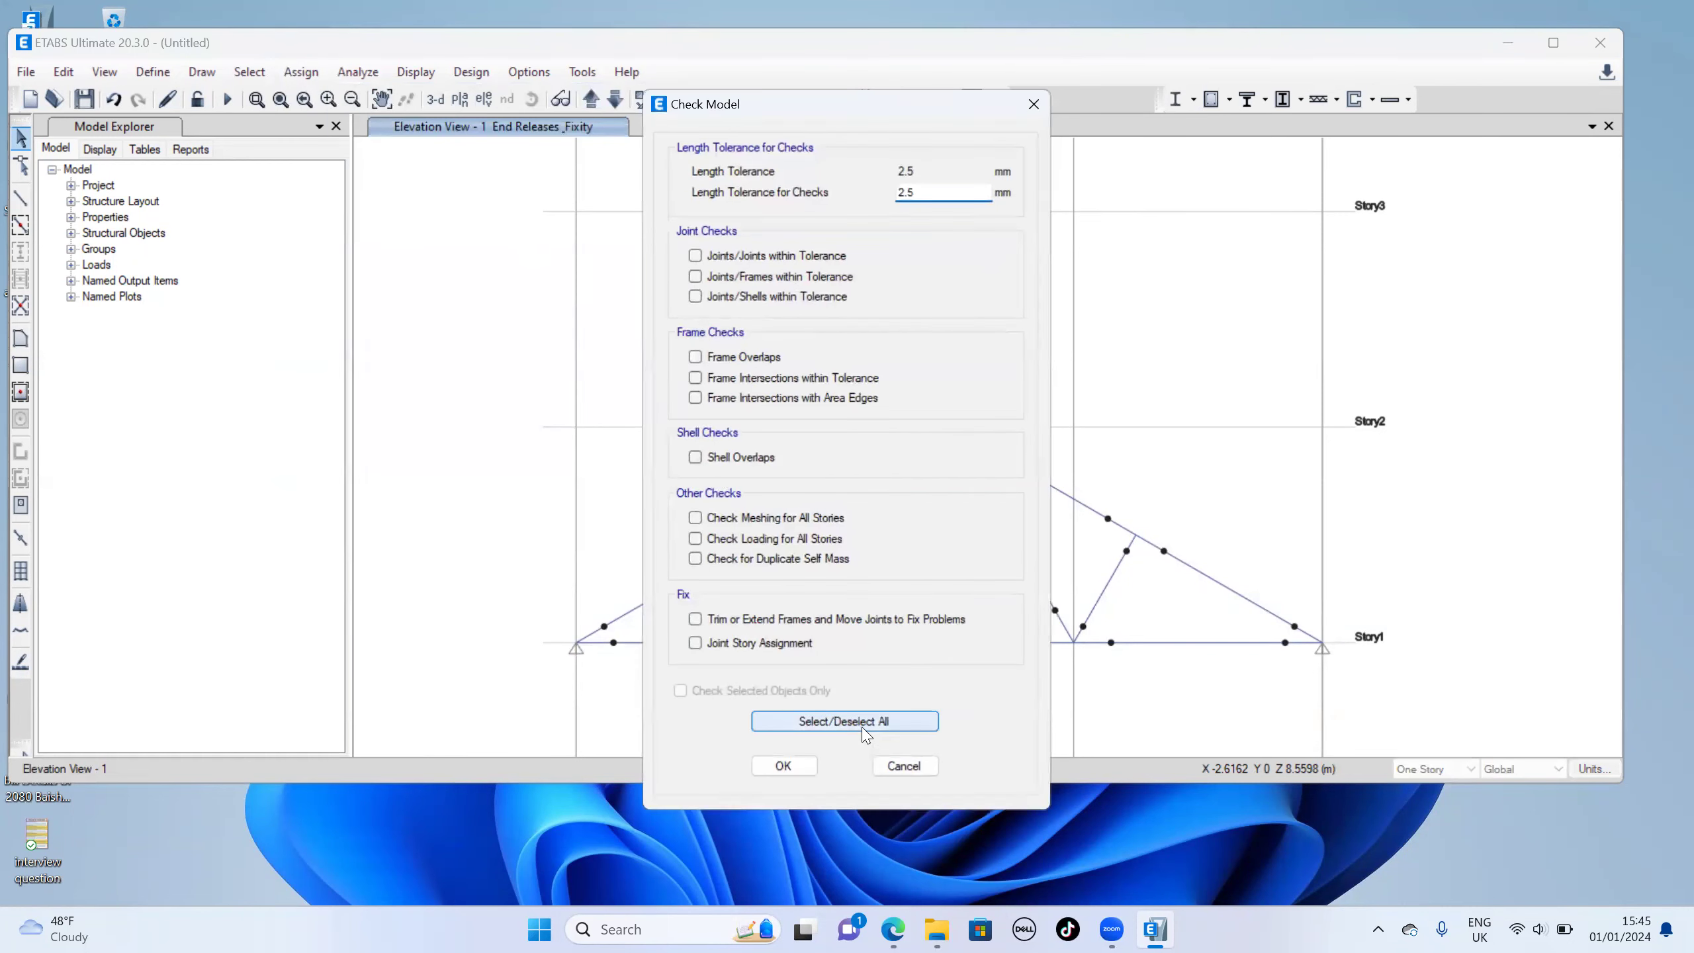
{"action": "left_click", "coordinate": [784, 766]}
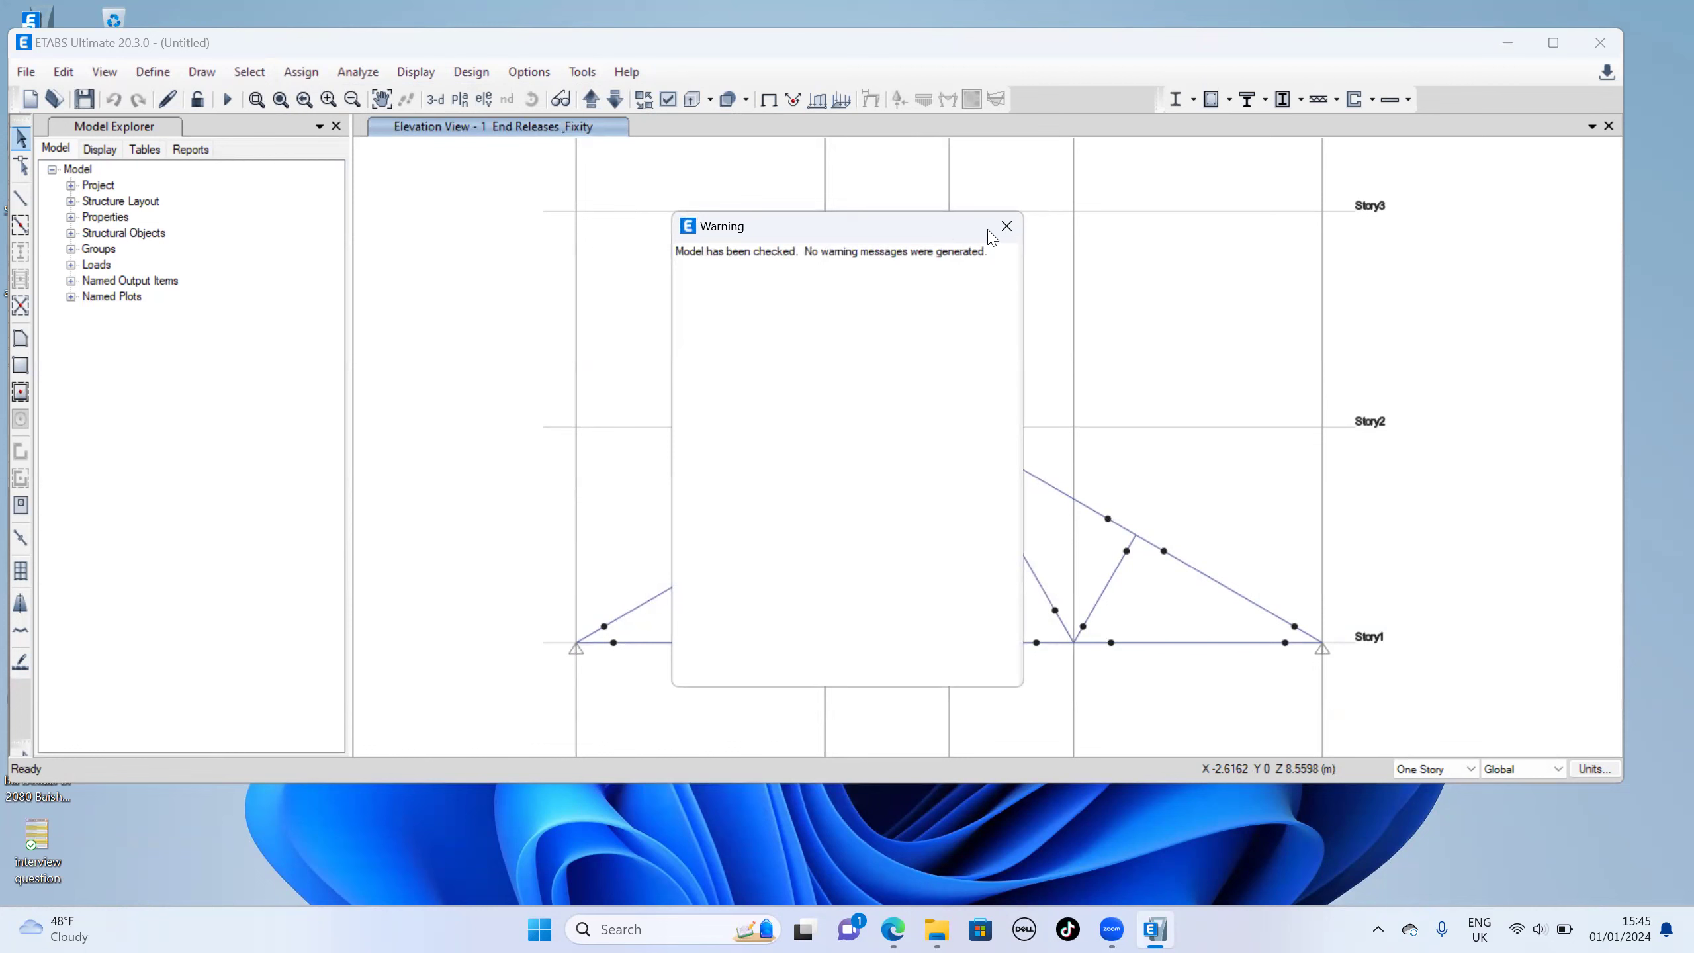
{"action": "left_click", "coordinate": [1006, 227]}
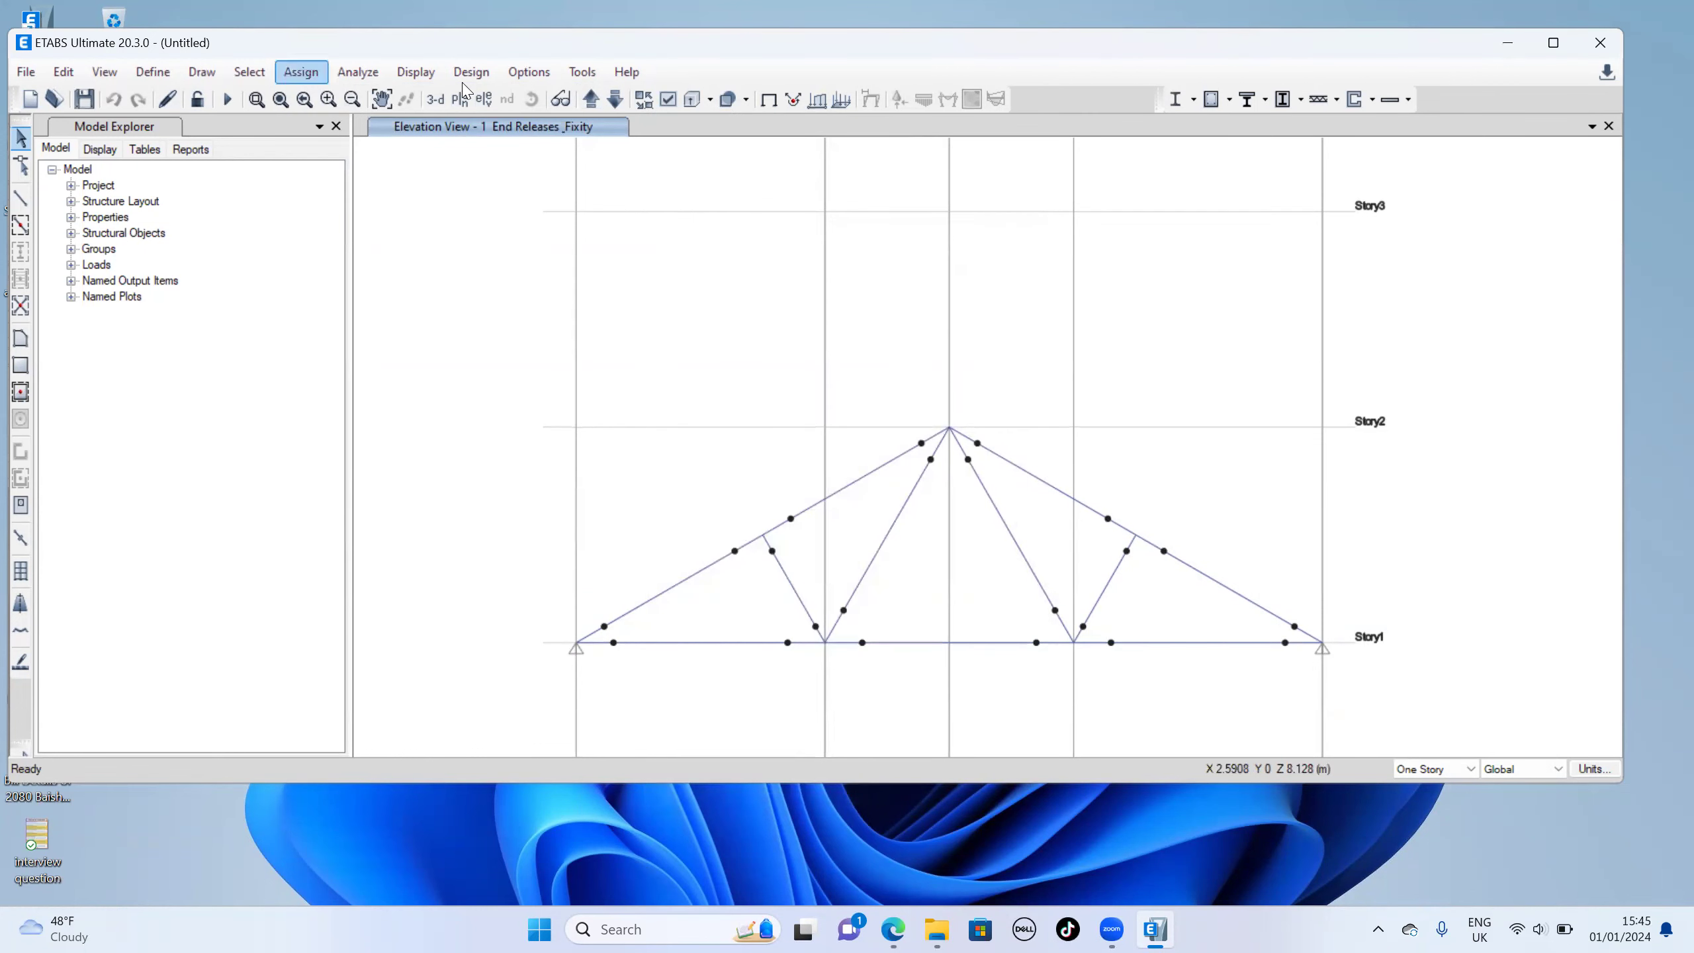
Run the analysis, saving the model as "truss analysis" in the etabs folder, and dismiss the analysis messages
{"action": "left_click", "coordinate": [227, 99]}
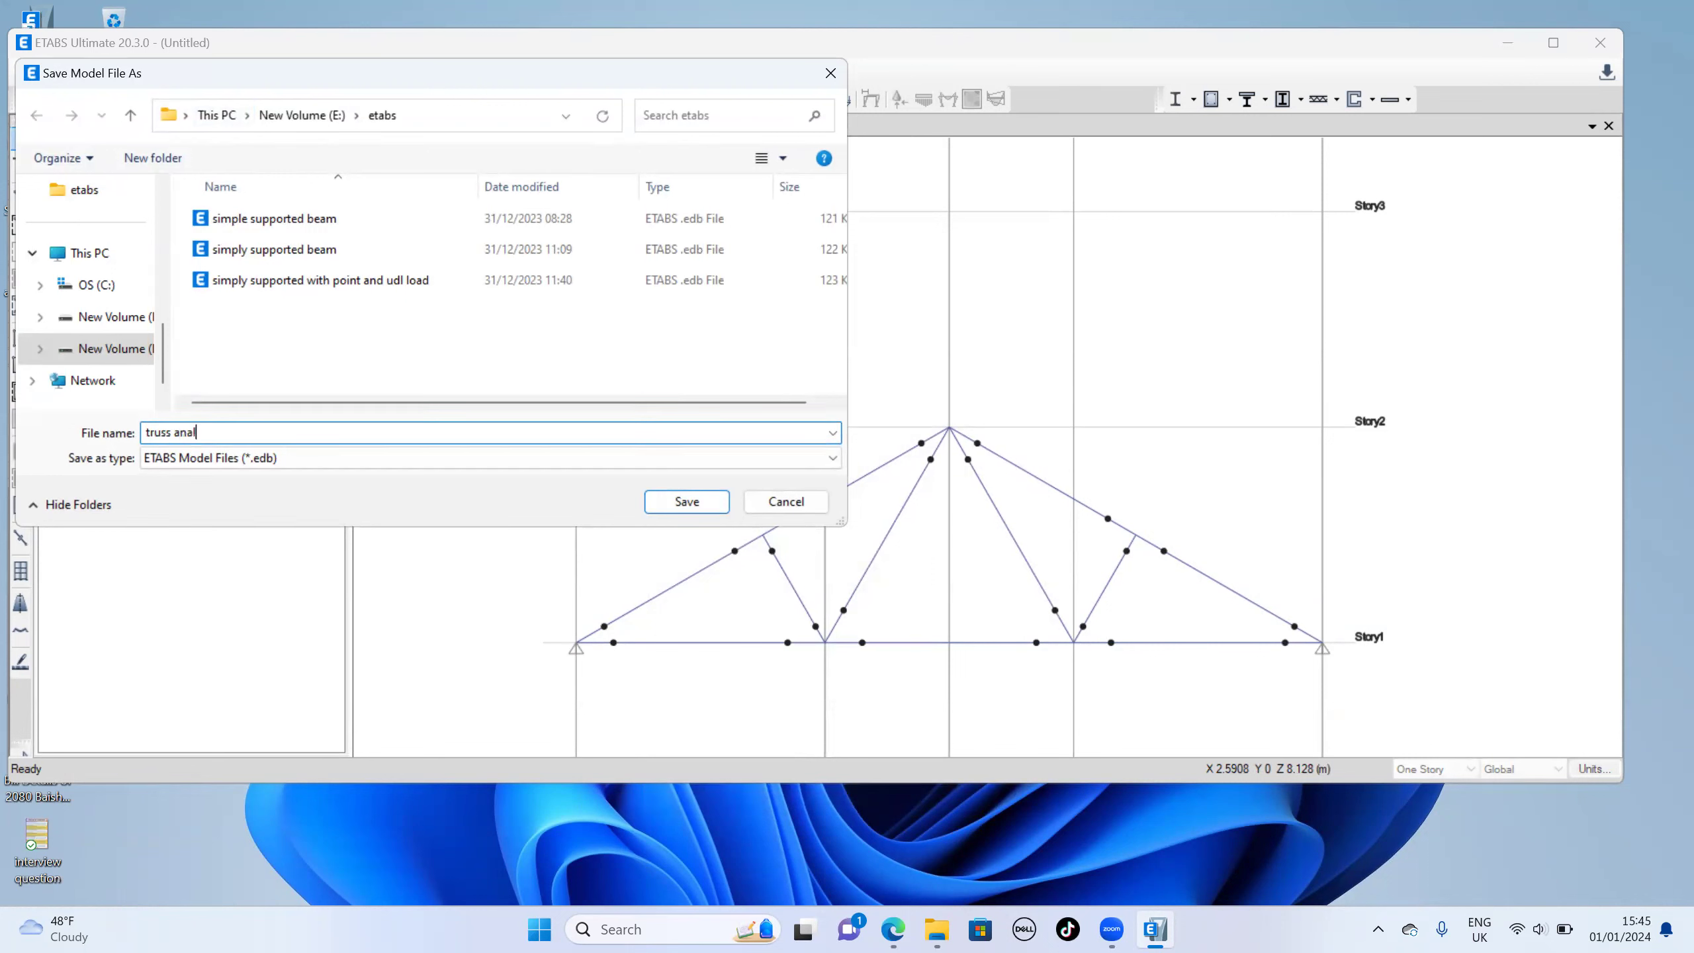
{"action": "left_click", "coordinate": [687, 501]}
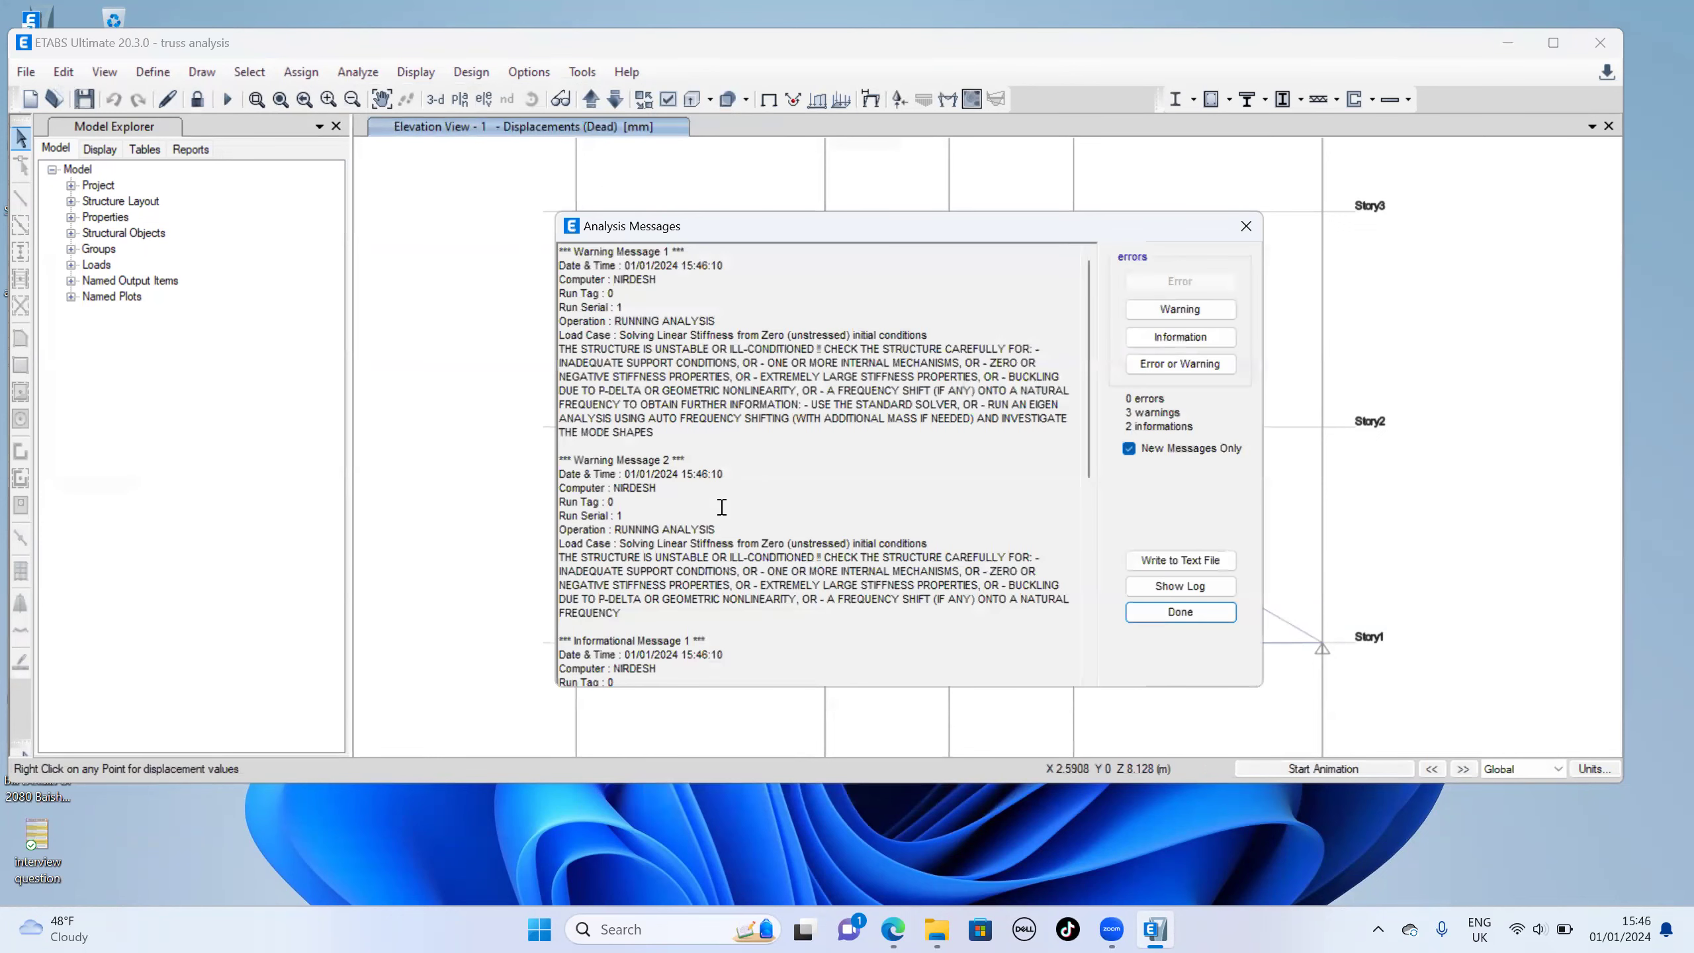
{"action": "left_click", "coordinate": [1180, 612]}
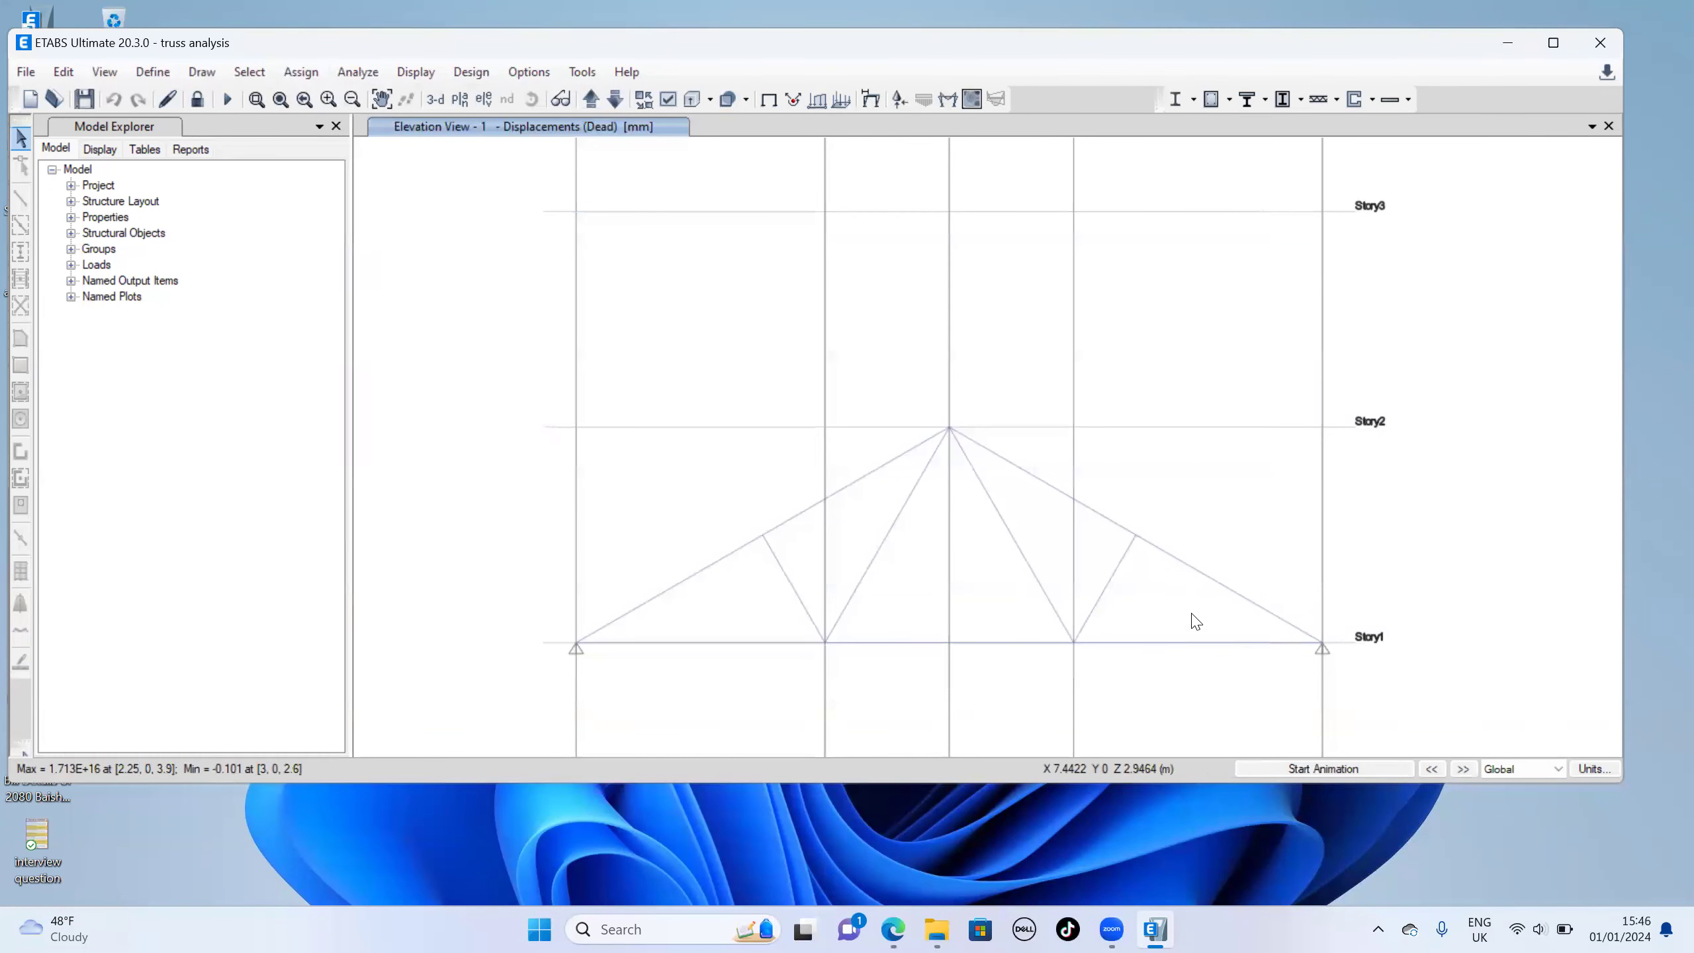
Display the Dead case's Fz point reactions as arrows and compare them with the support reactions in the PDF example
{"action": "left_click", "coordinate": [901, 101]}
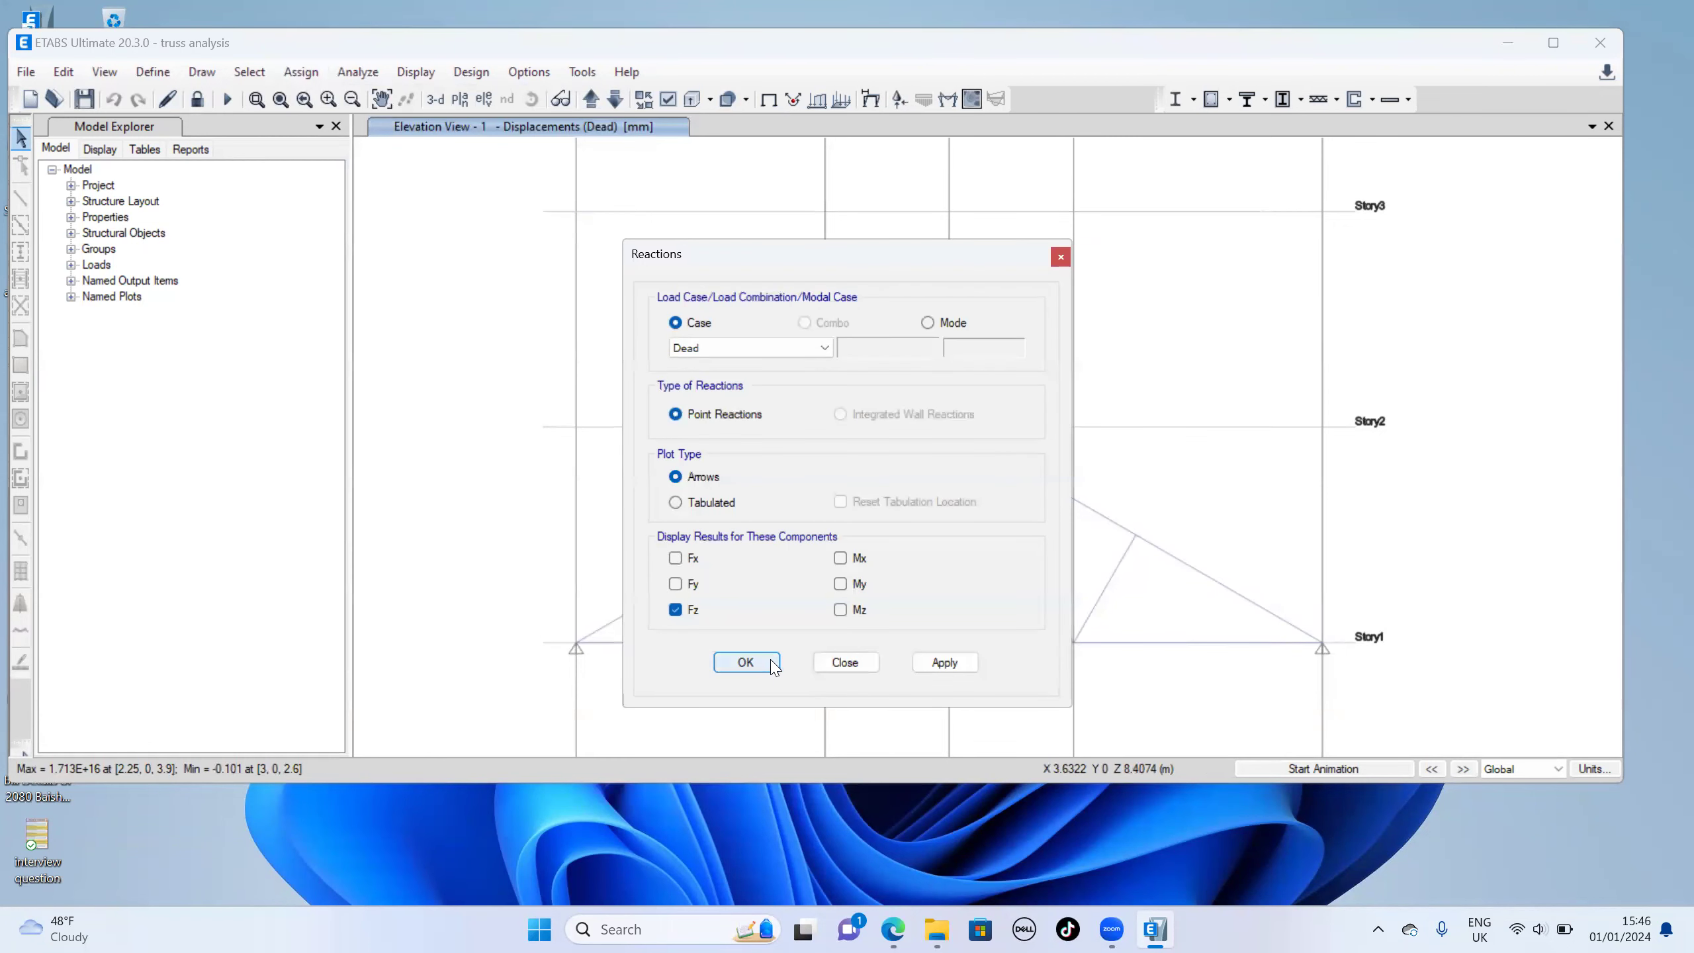
{"action": "left_click", "coordinate": [771, 664]}
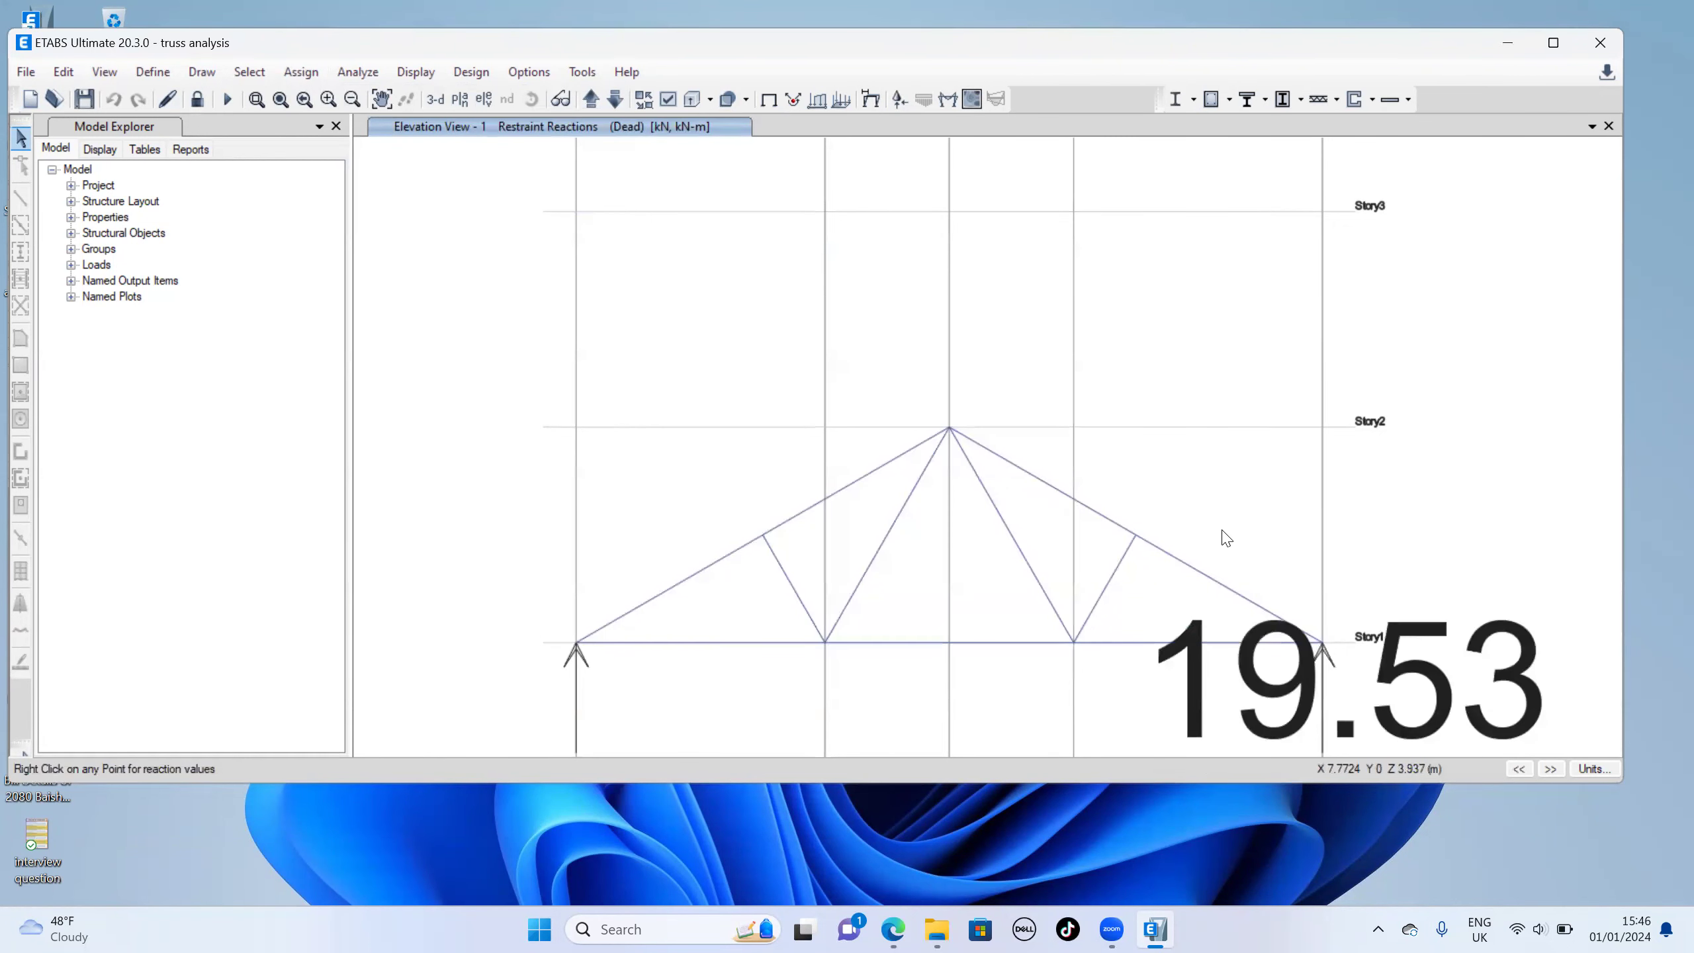
{"action": "scroll", "coordinate": [1194, 530], "scroll_direction": "down", "scroll_amount": 4}
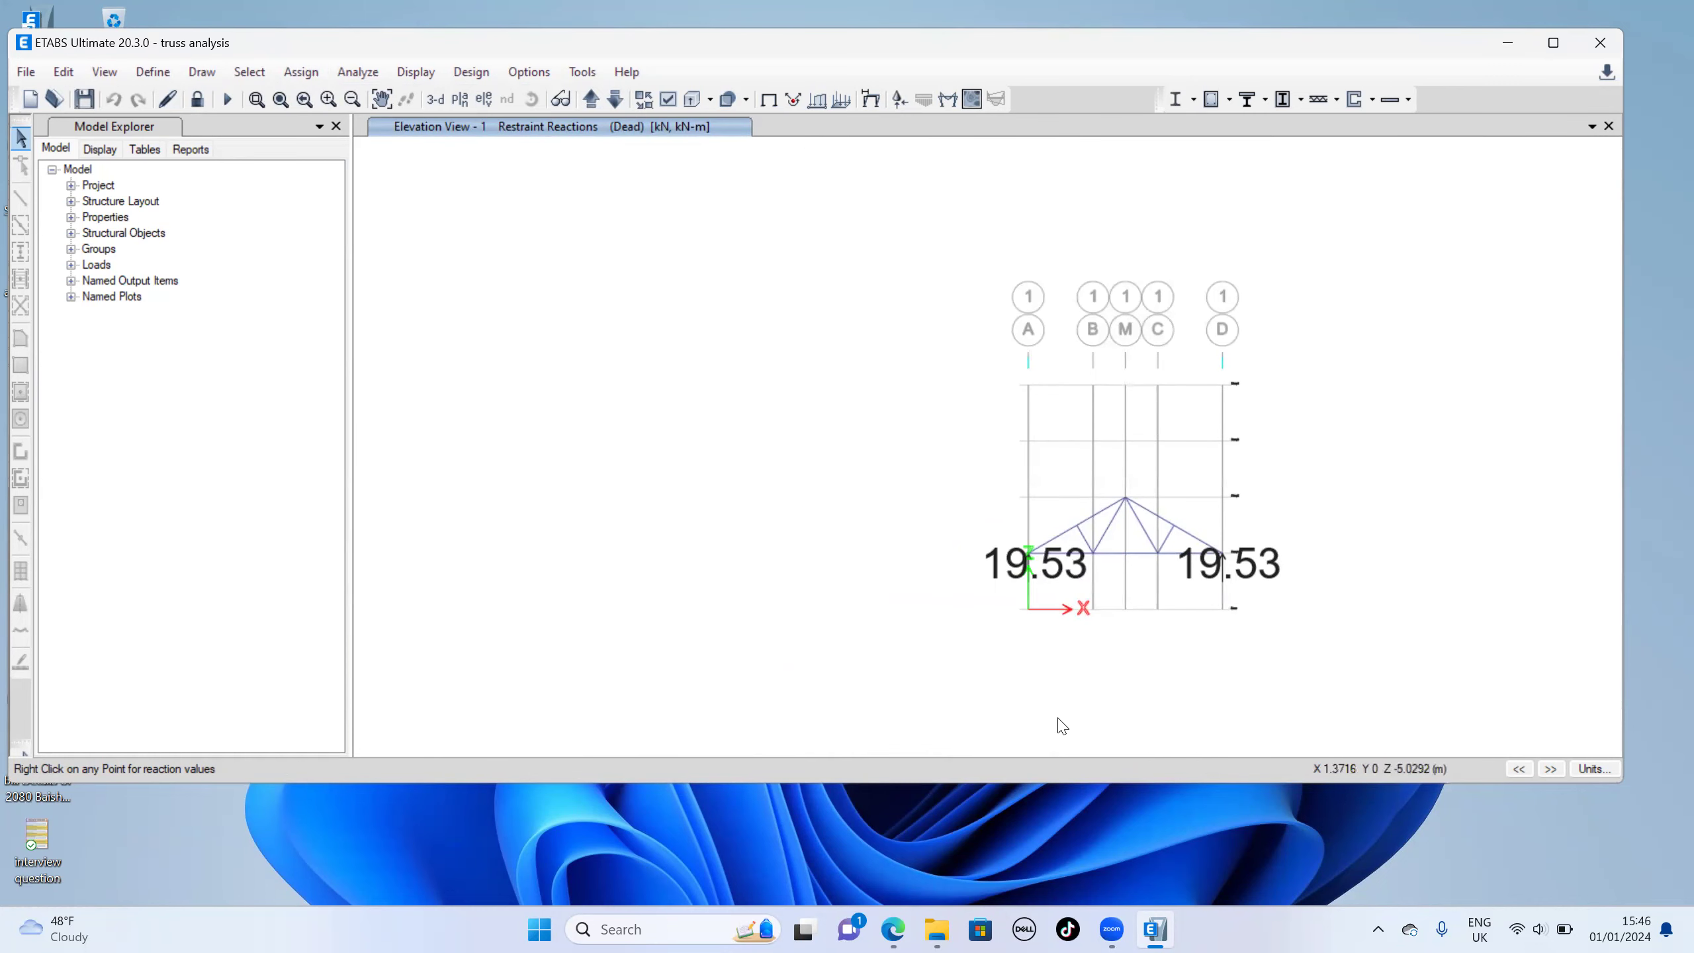
{"action": "mouse_move", "coordinate": [894, 929]}
{"action": "scroll", "coordinate": [1300, 520], "scroll_direction": "up", "scroll_amount": 4}
{"action": "scroll", "coordinate": [1298, 519], "scroll_direction": "down", "scroll_amount": 2}
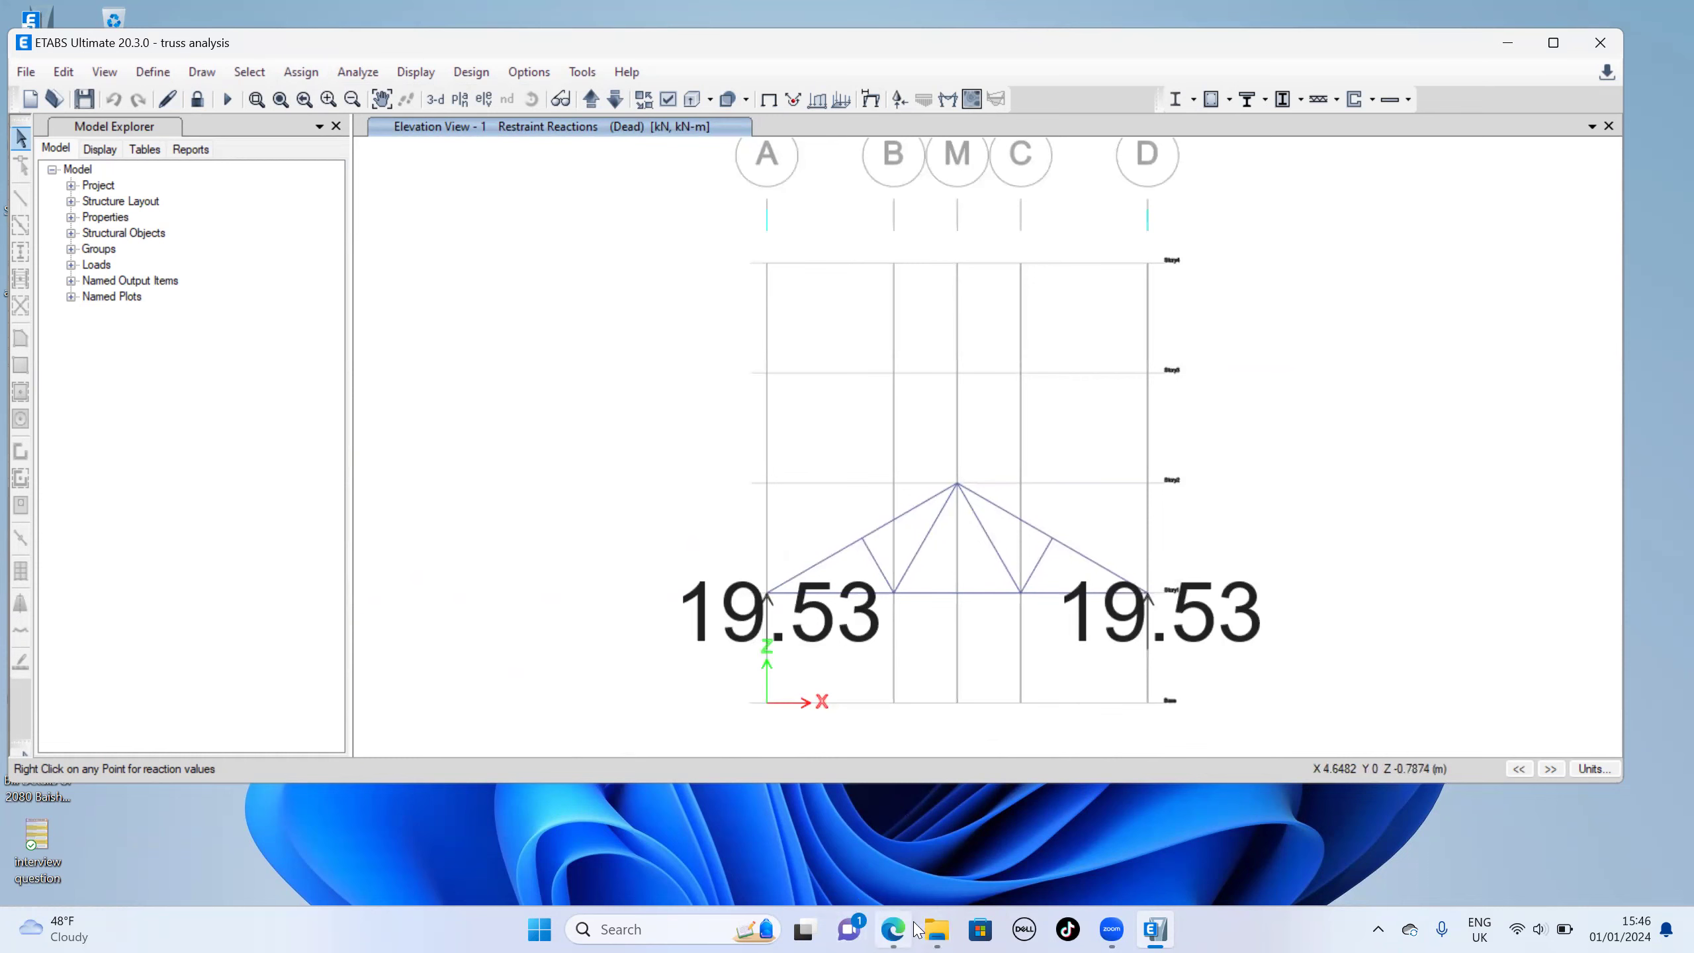
{"action": "left_click", "coordinate": [894, 929]}
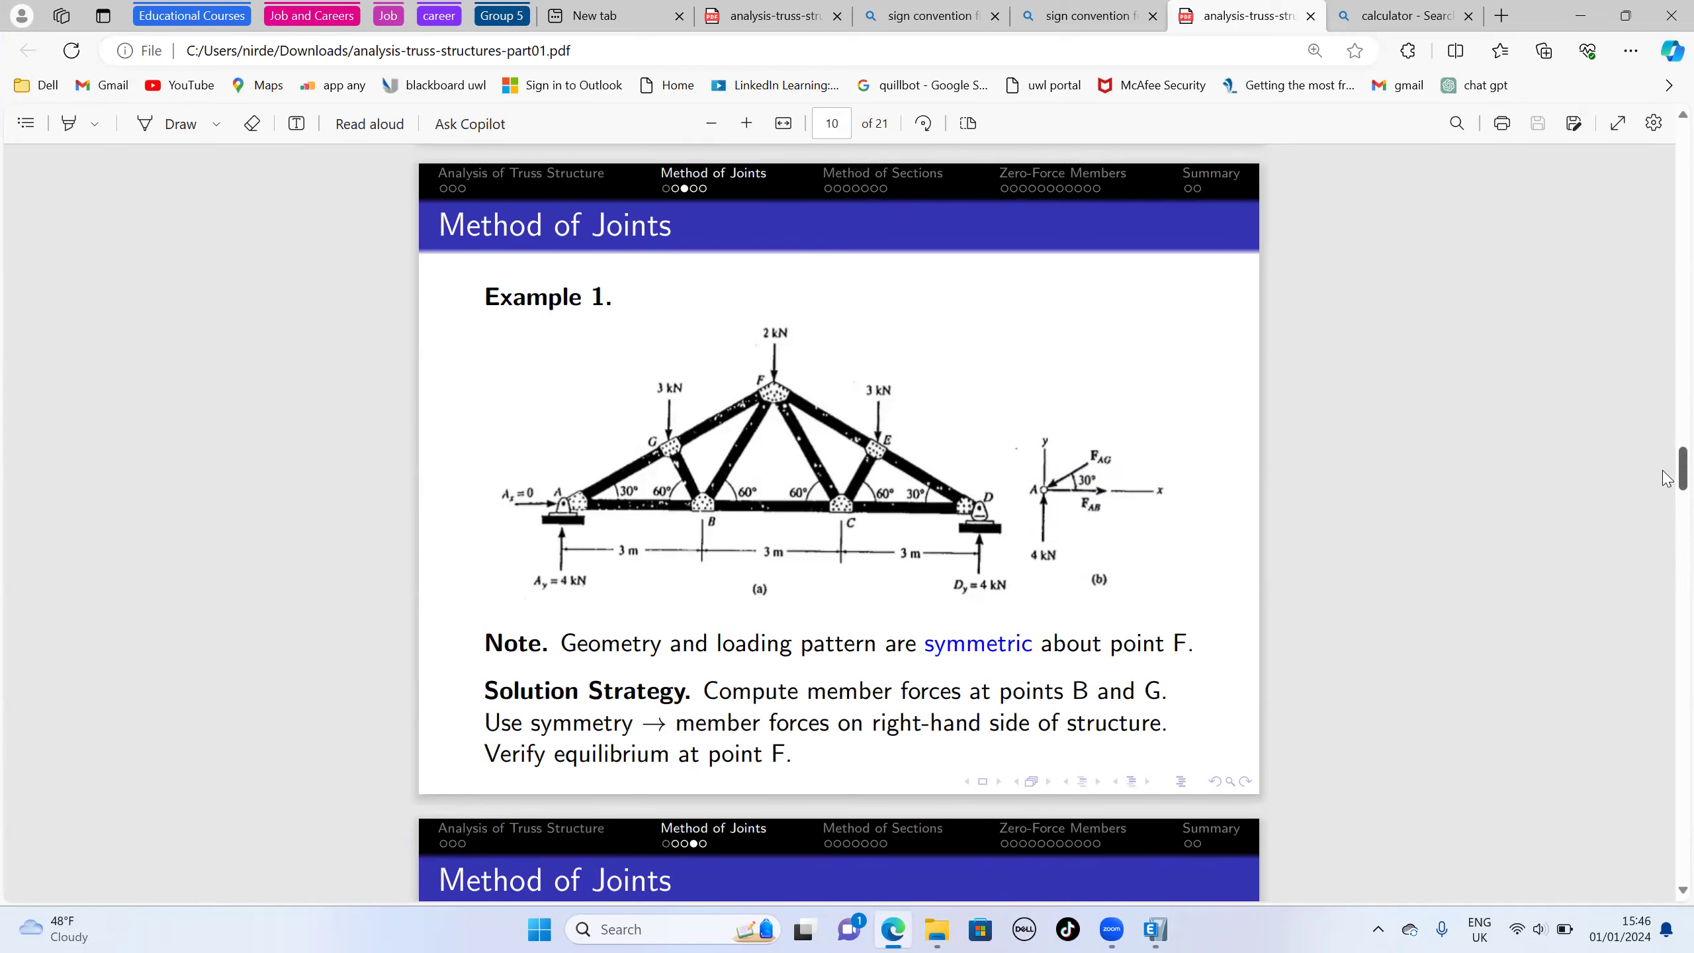
{"action": "mouse_move", "coordinate": [1665, 478]}
{"action": "left_mouse_down"}
{"action": "mouse_move", "coordinate": [1665, 509]}
{"action": "mouse_move", "coordinate": [1665, 485]}
{"action": "left_mouse_up"}
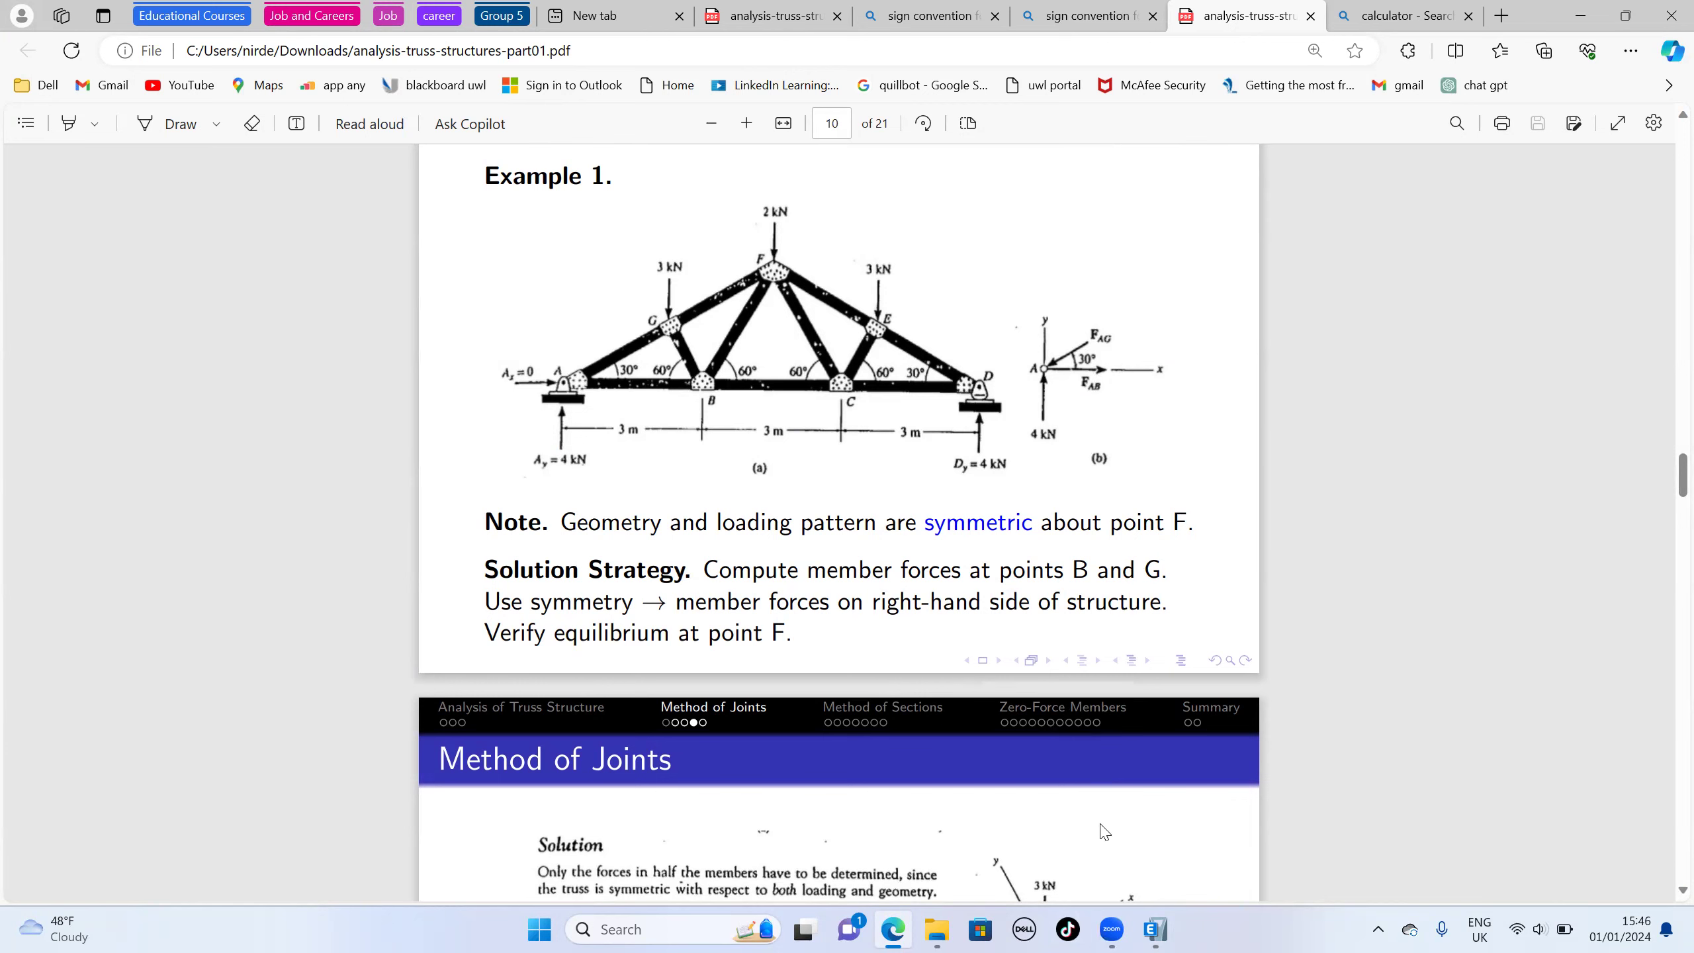
Return to ETABS and unlock the model, accepting the deletion of the analysis results
{"action": "left_click", "coordinate": [1152, 930]}
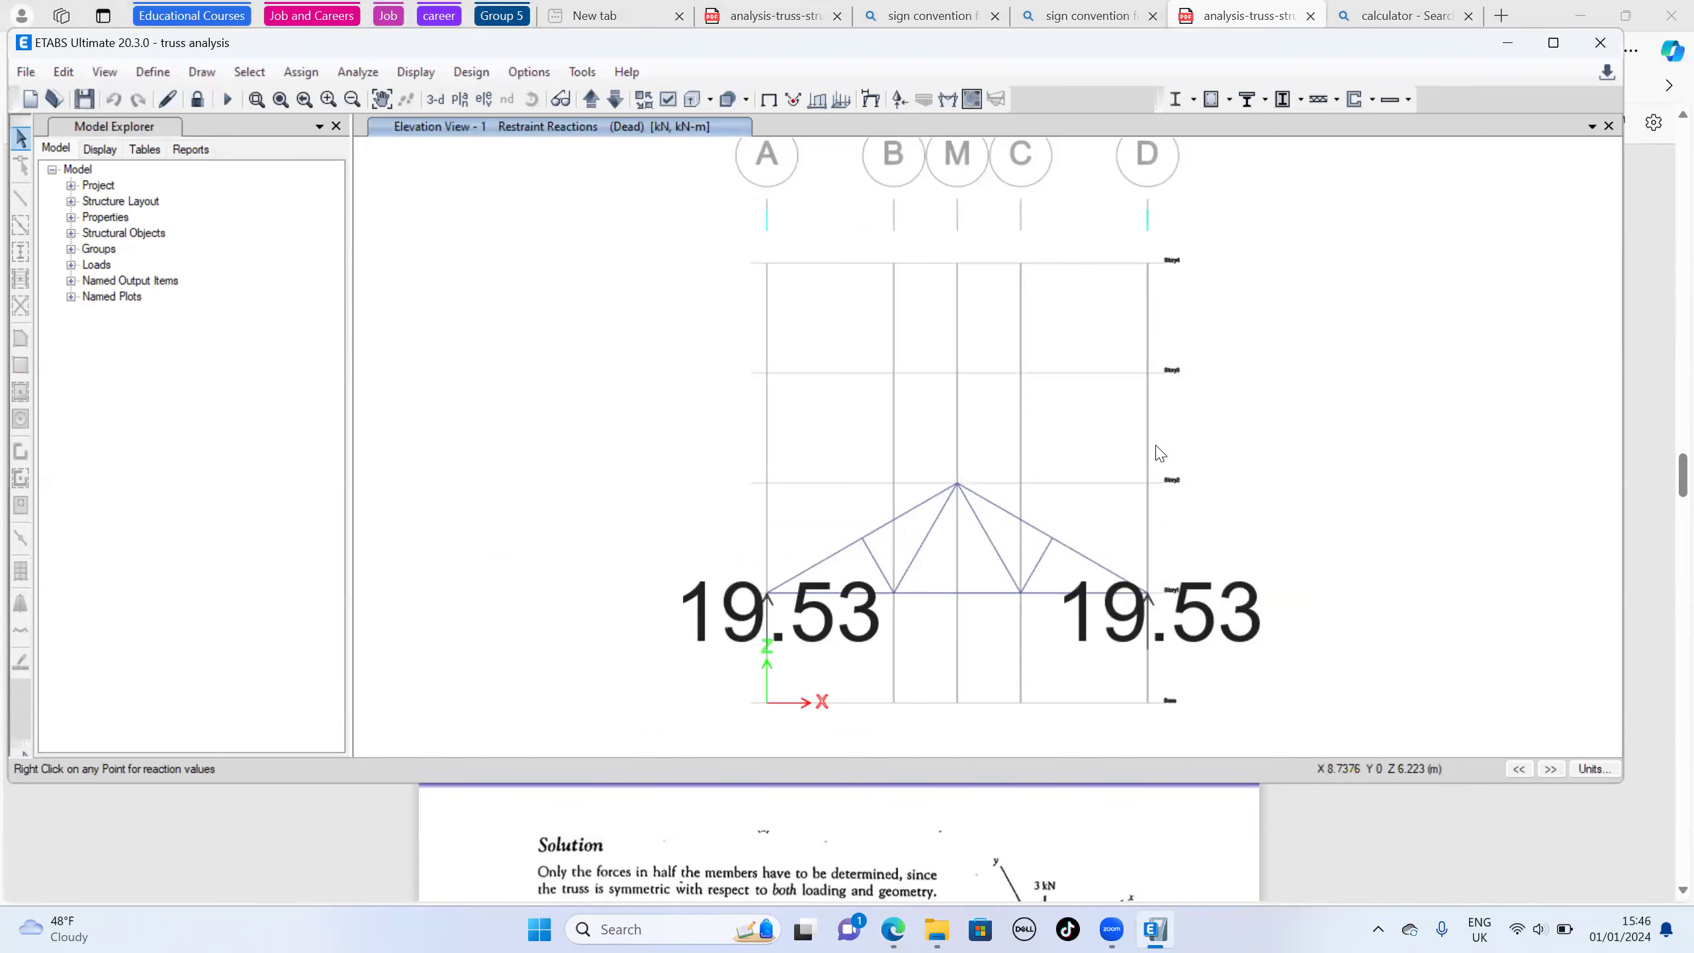
{"action": "left_click", "coordinate": [196, 99]}
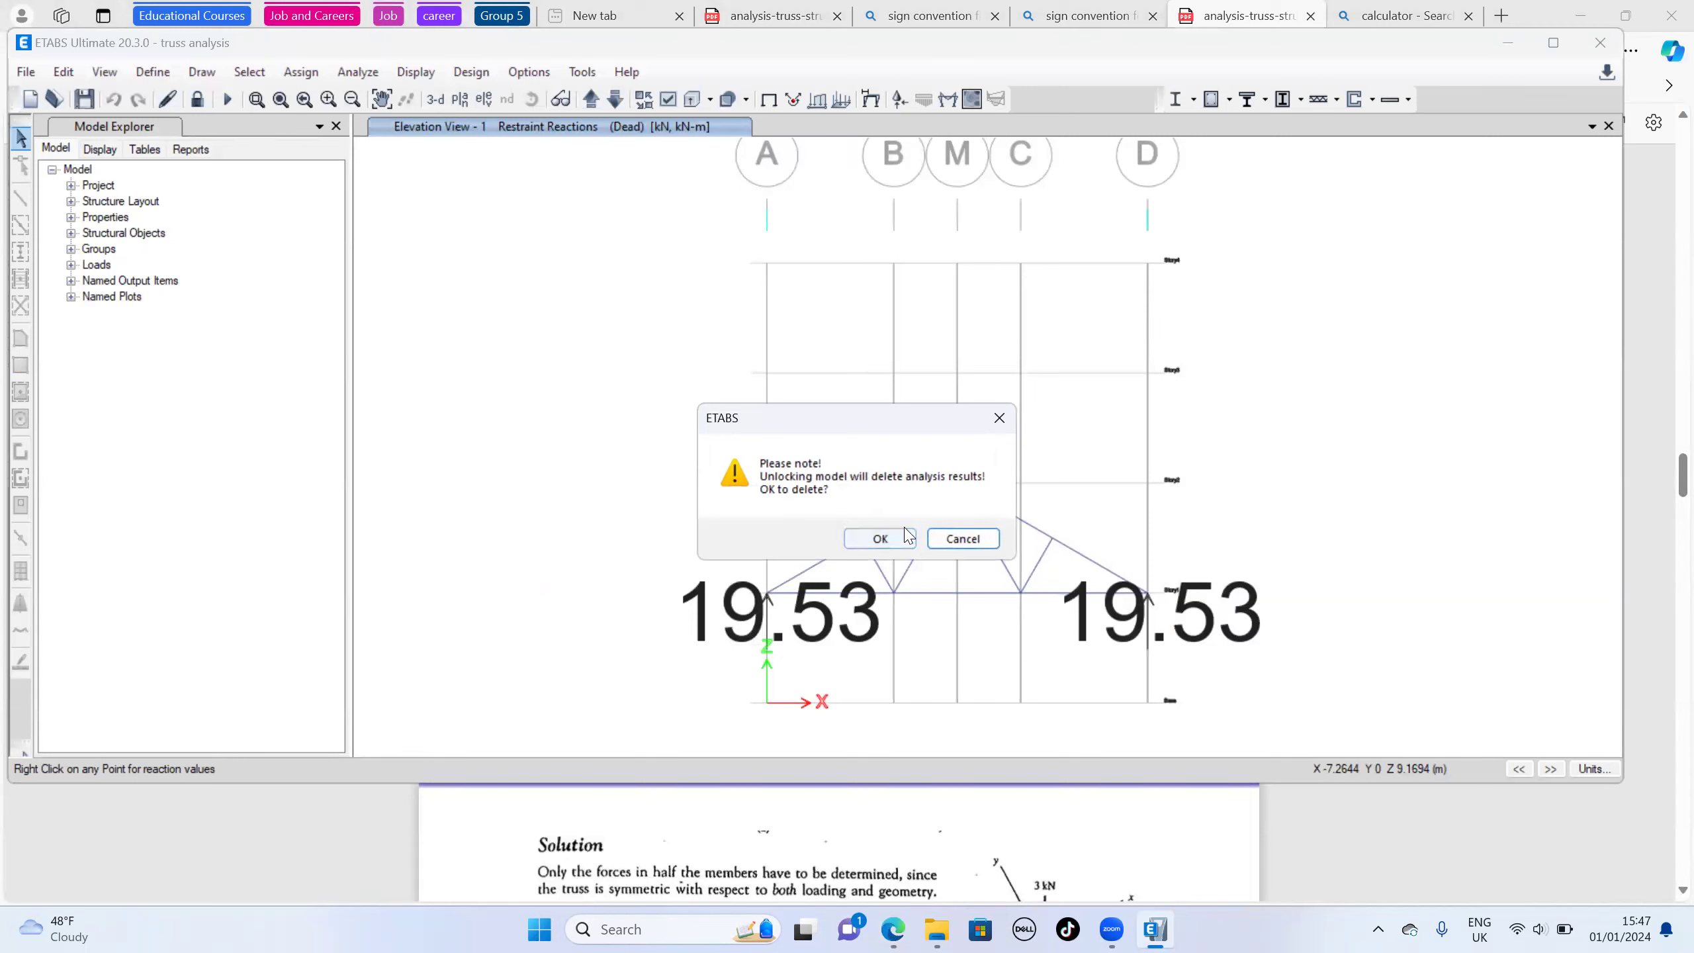
{"action": "left_click", "coordinate": [880, 539]}
Assign frame property modifiers to the whole truss with the weight modifier set to 0
{"action": "left_click_drag", "start_coordinate": [652, 452], "coordinate": [1220, 657]}
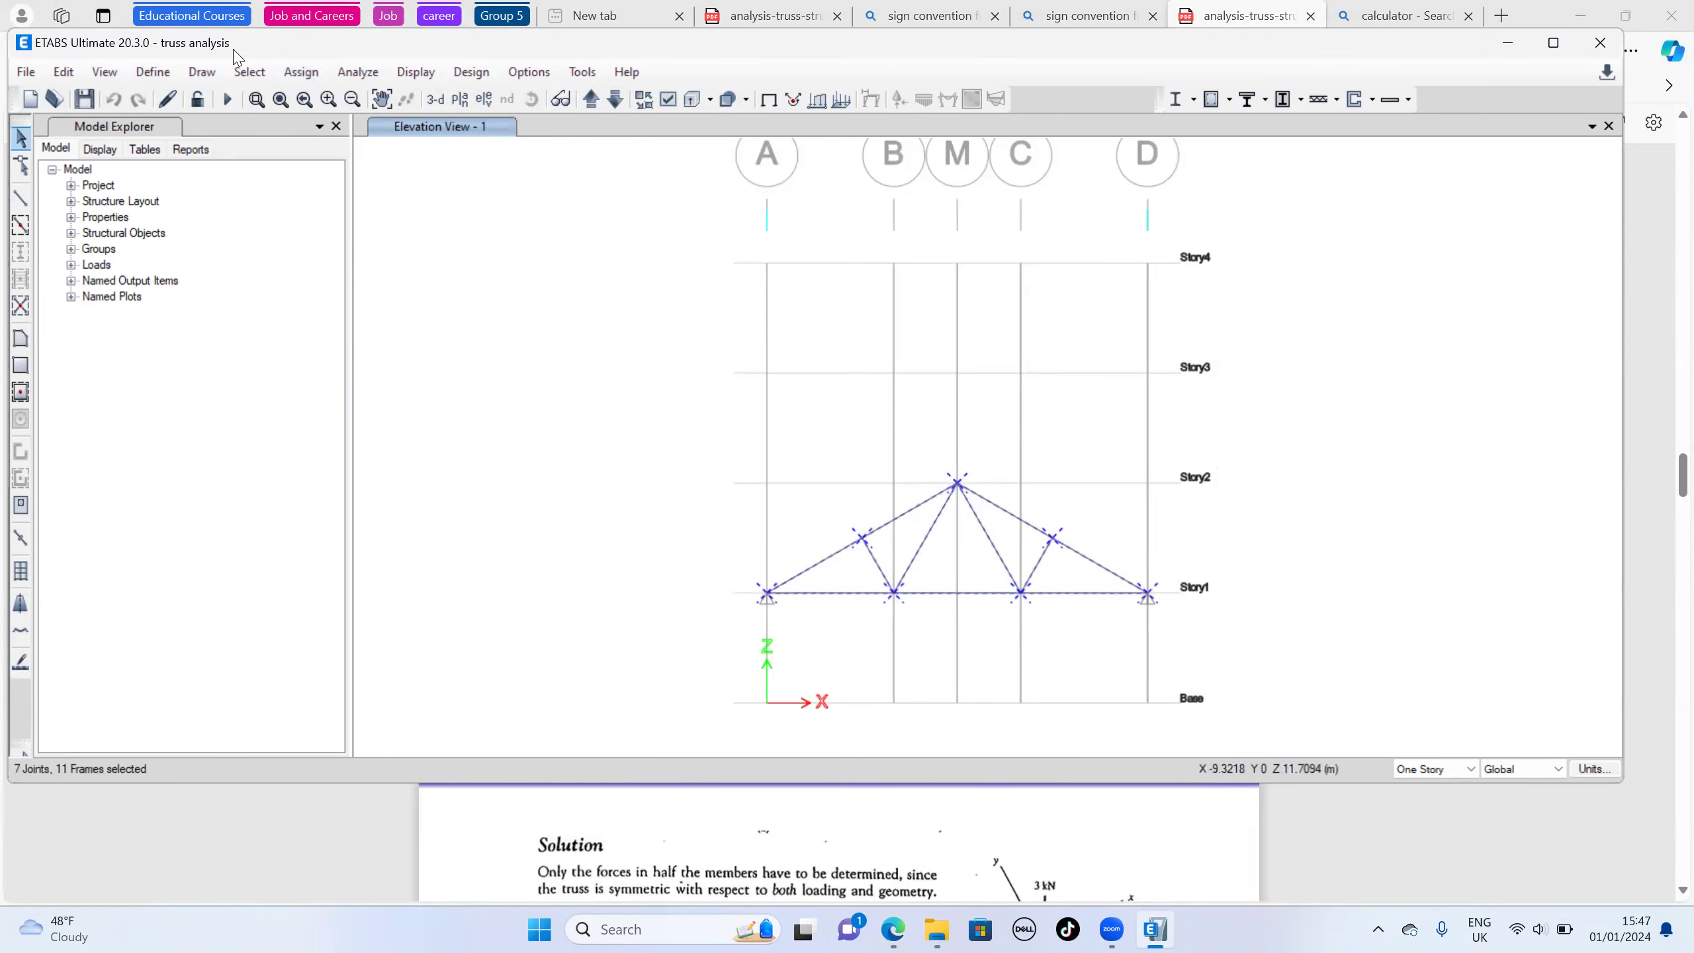
{"action": "left_click", "coordinate": [288, 72]}
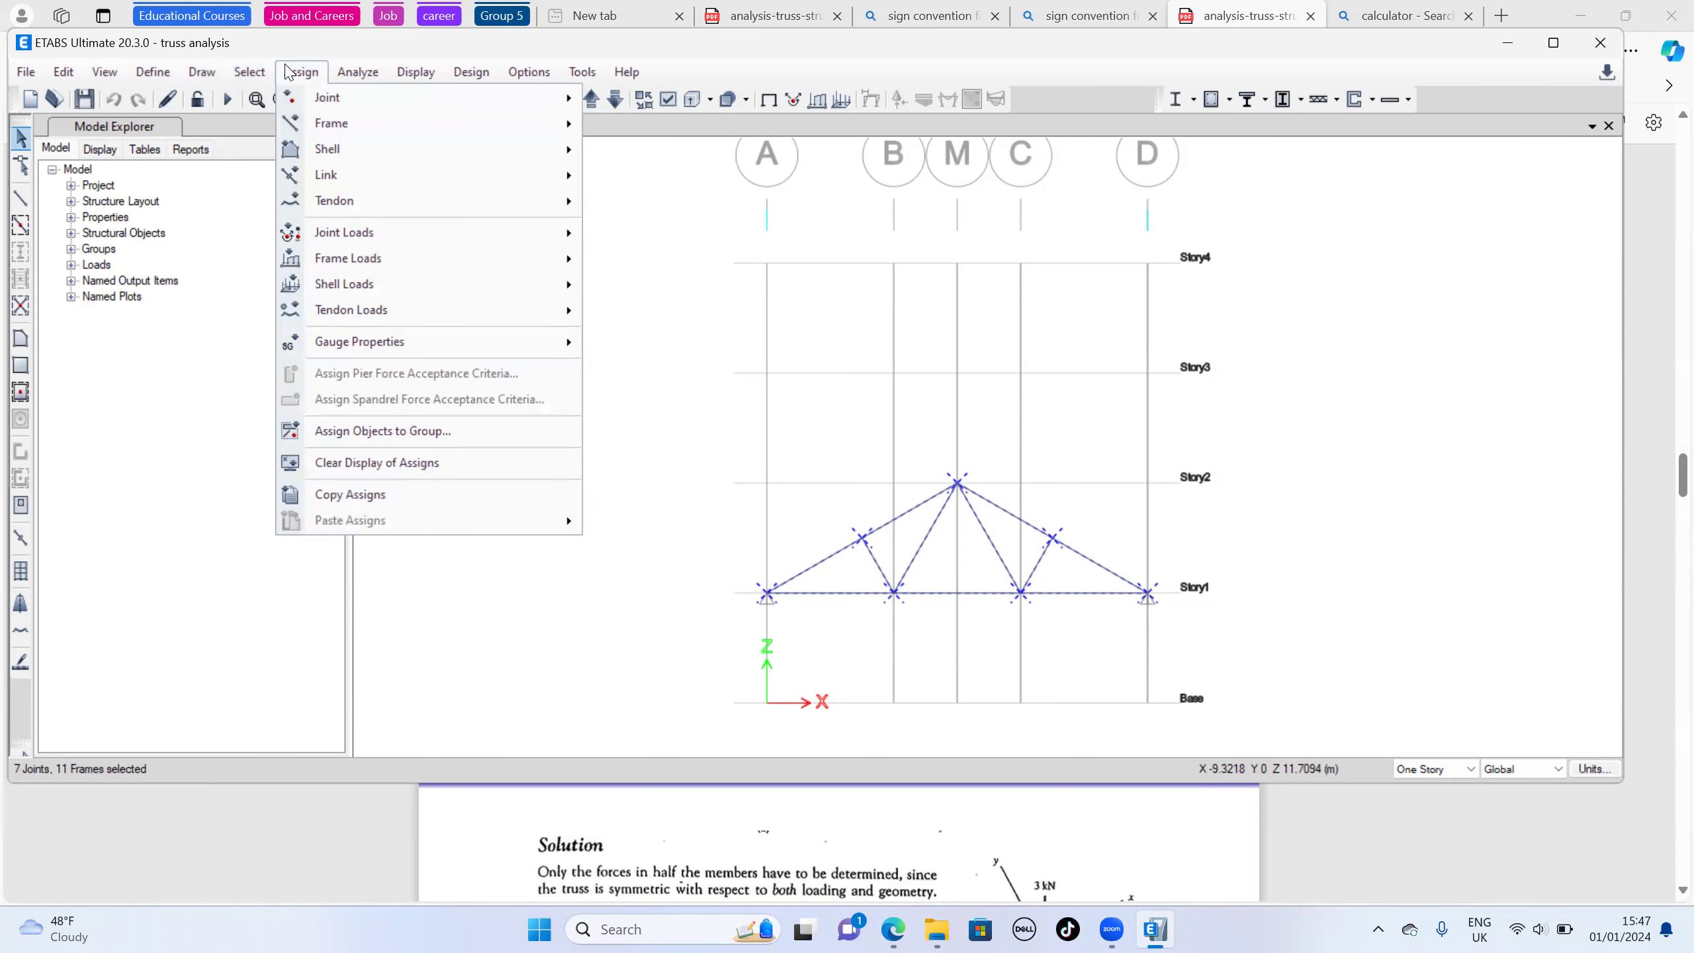
{"action": "mouse_move", "coordinate": [420, 124]}
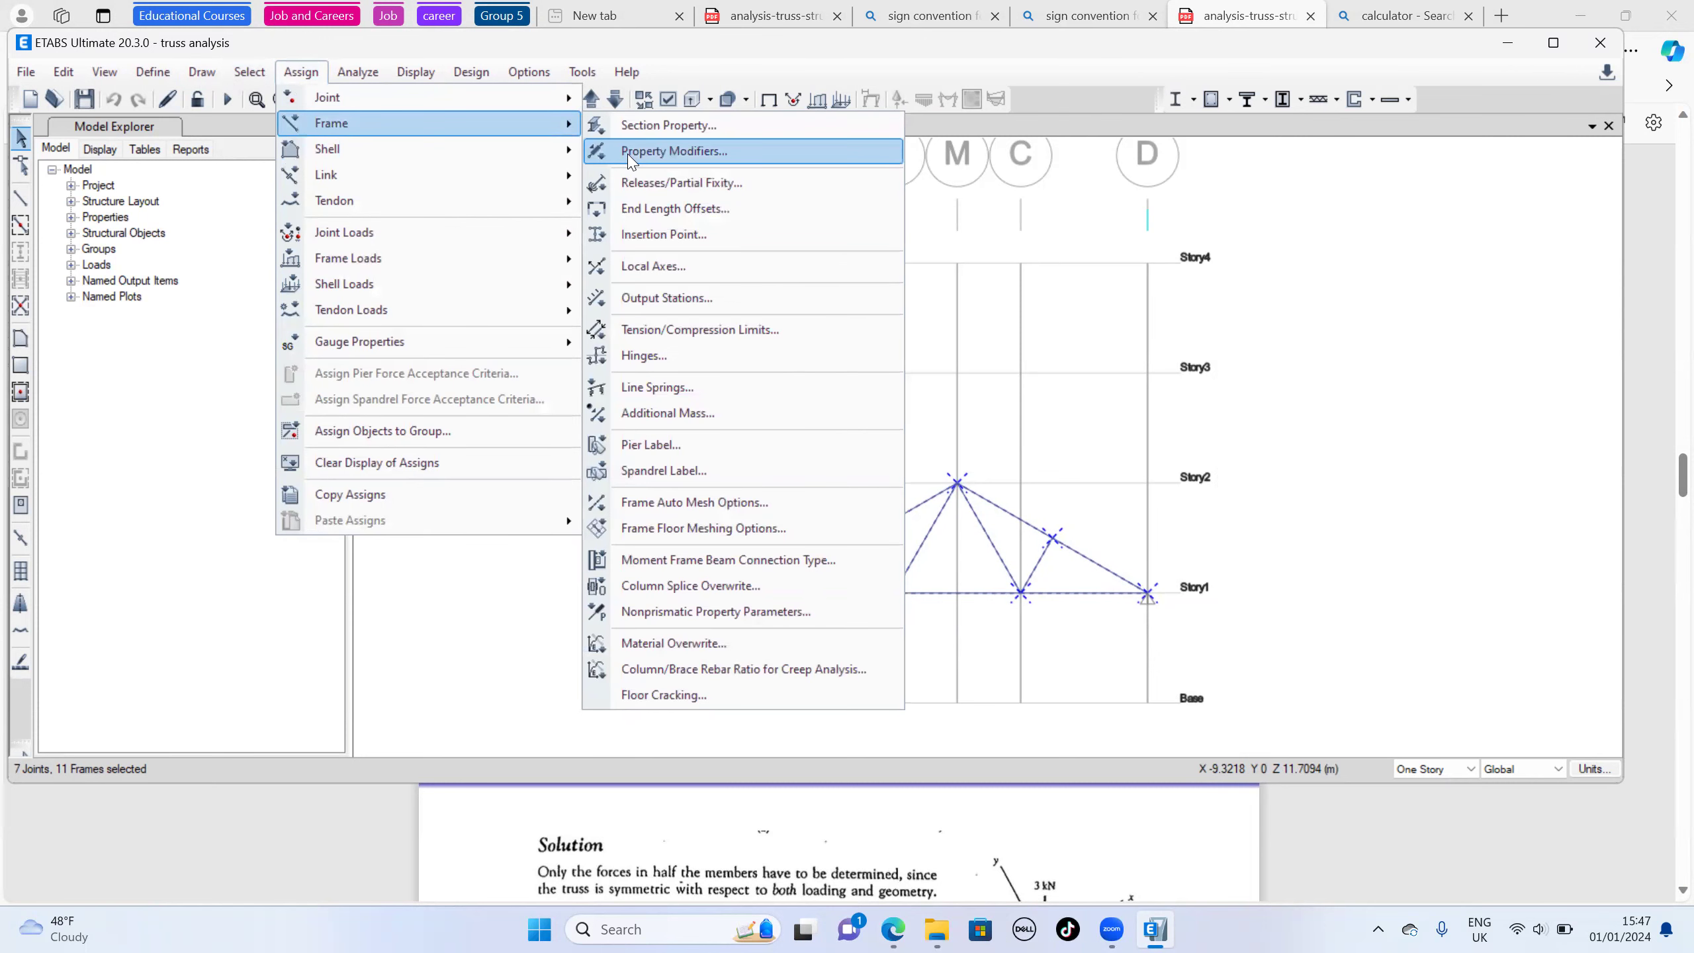
{"action": "left_click", "coordinate": [673, 151]}
{"action": "left_click", "coordinate": [925, 497]}
{"action": "double_click", "coordinate": [939, 524]}
{"action": "type", "text": "0"}
{"action": "left_click", "coordinate": [927, 636]}
{"action": "left_click", "coordinate": [761, 637]}
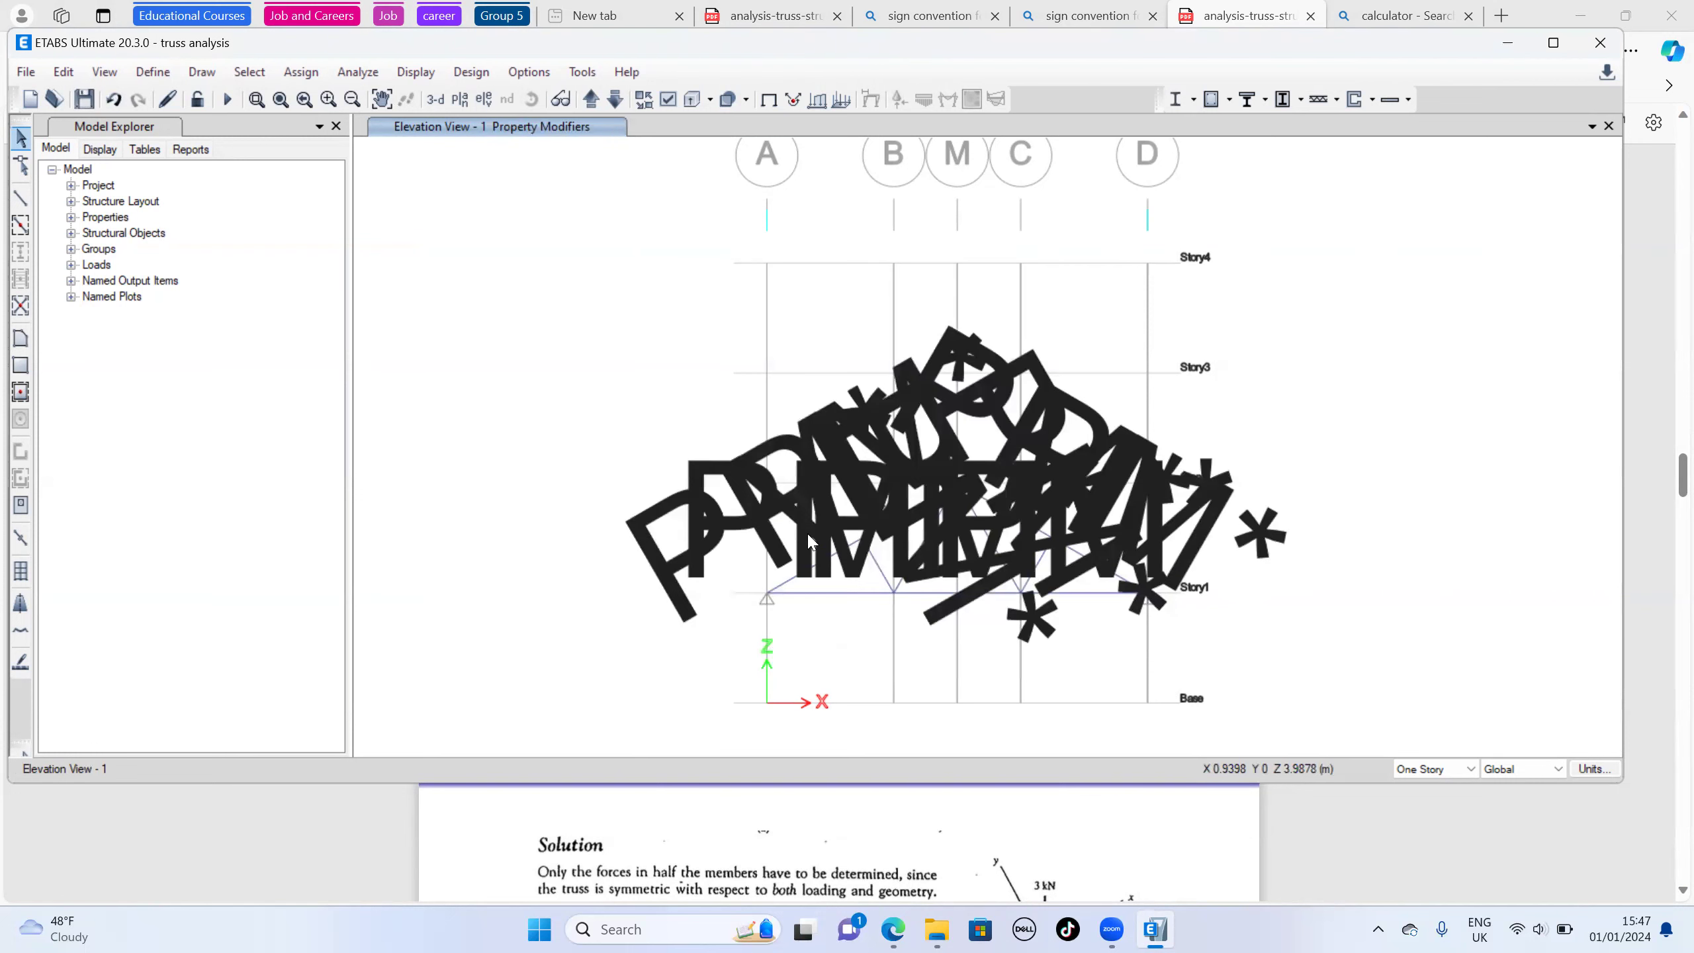
Rerun the analysis with the modified member properties and dismiss the analysis messages
{"action": "scroll", "coordinate": [811, 544], "scroll_direction": "up", "scroll_amount": 4}
{"action": "scroll", "coordinate": [810, 542], "scroll_direction": "down", "scroll_amount": 2}
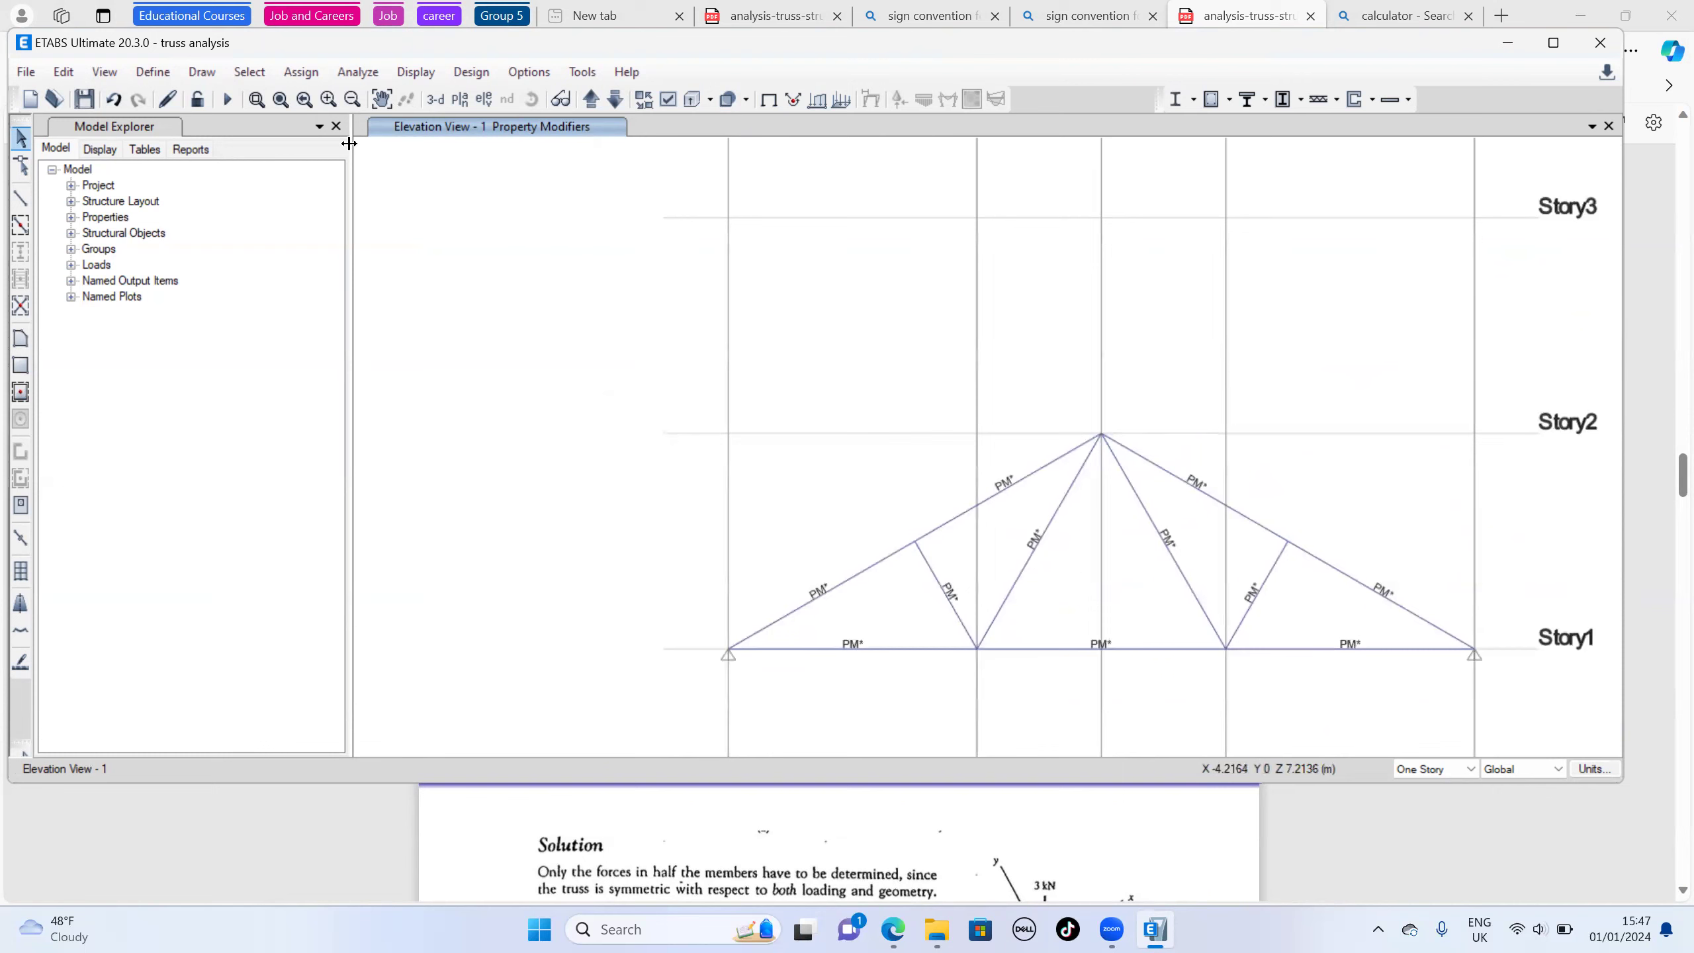
{"action": "left_click", "coordinate": [224, 99]}
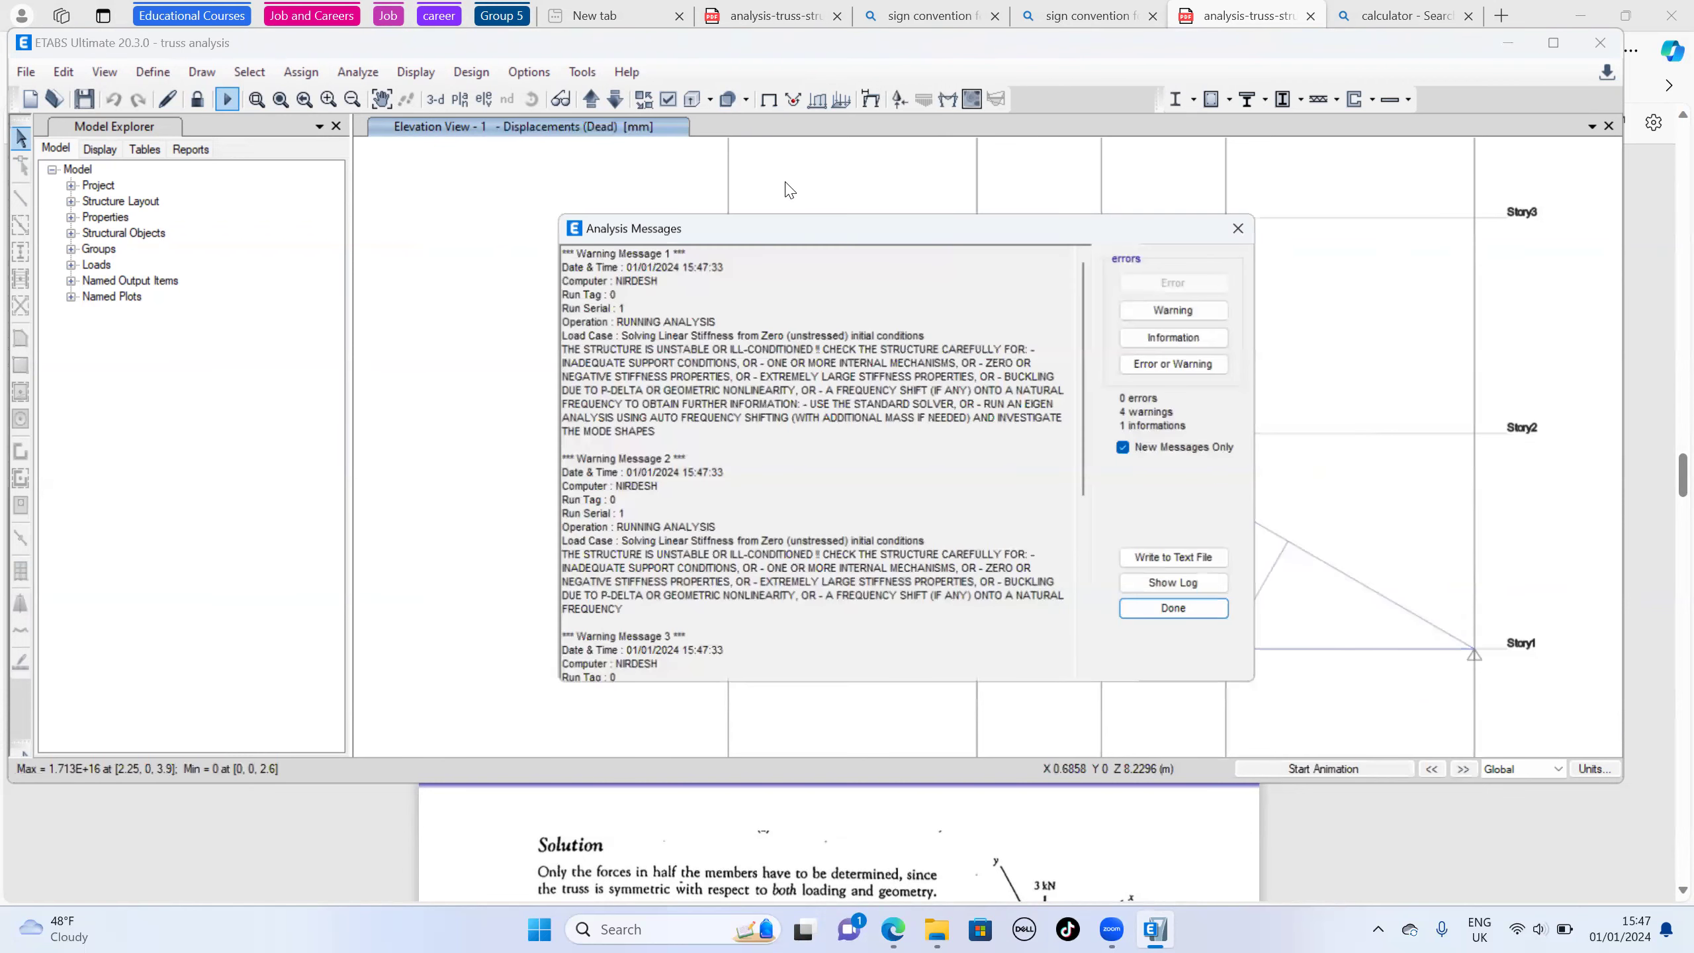
{"action": "left_click", "coordinate": [1210, 616]}
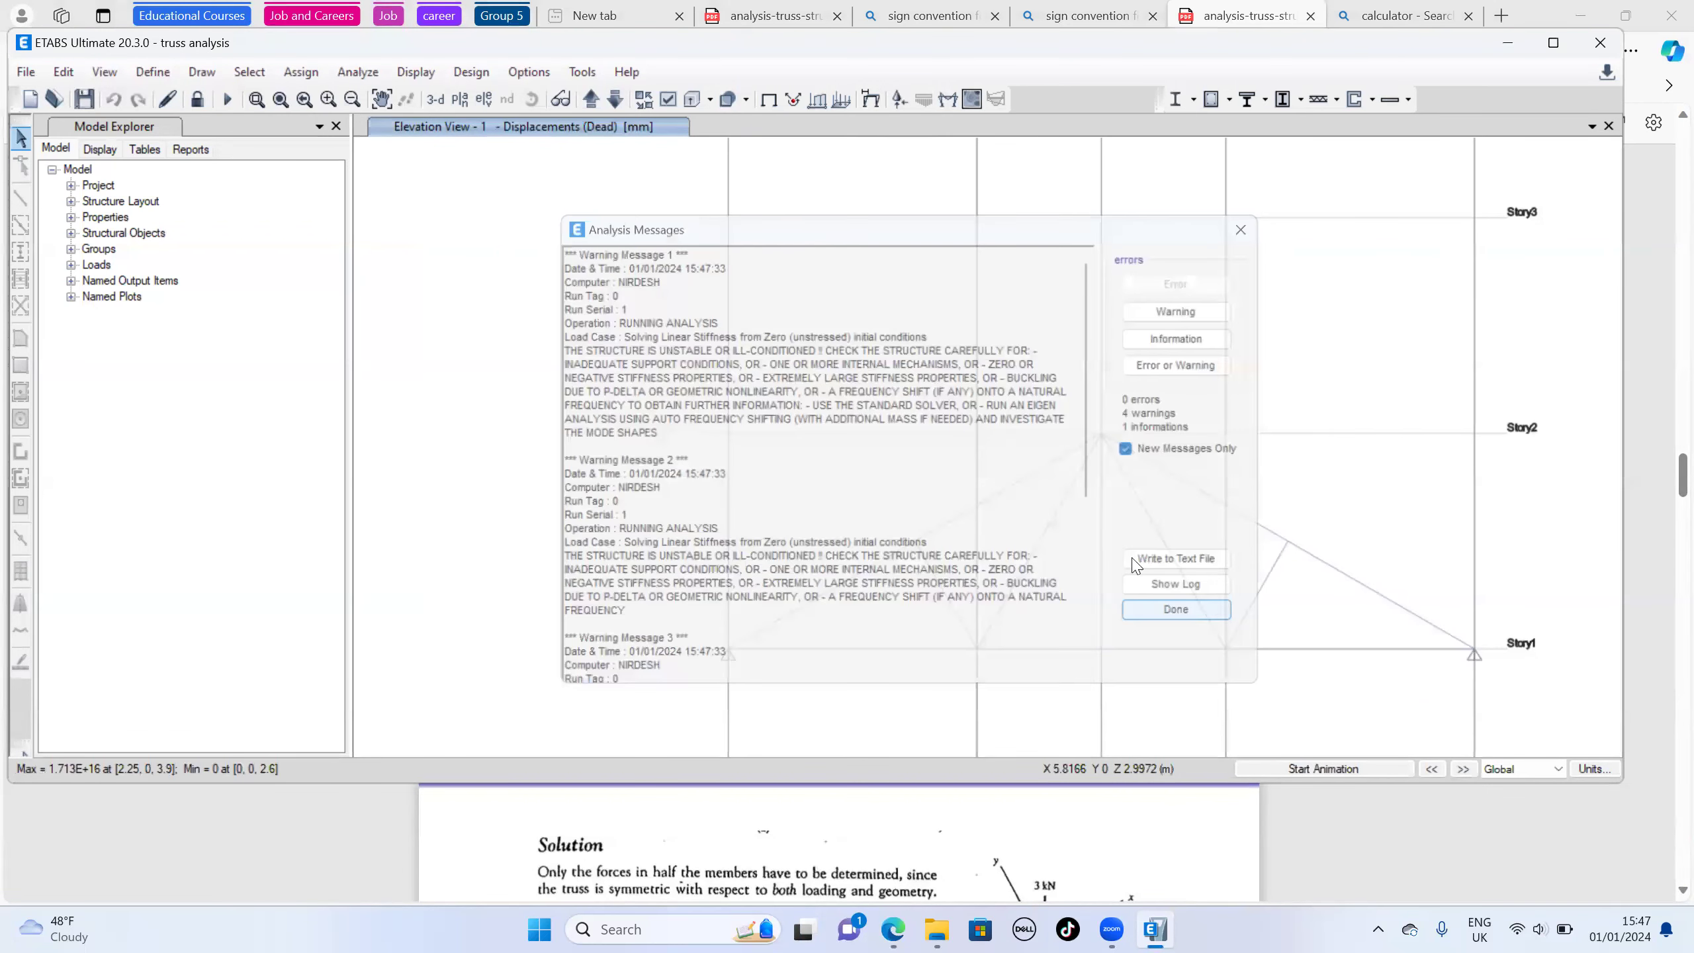
Display the Dead case's Fz point reactions as arrows on the truss elevation
{"action": "left_click", "coordinate": [900, 99]}
{"action": "left_click", "coordinate": [942, 667]}
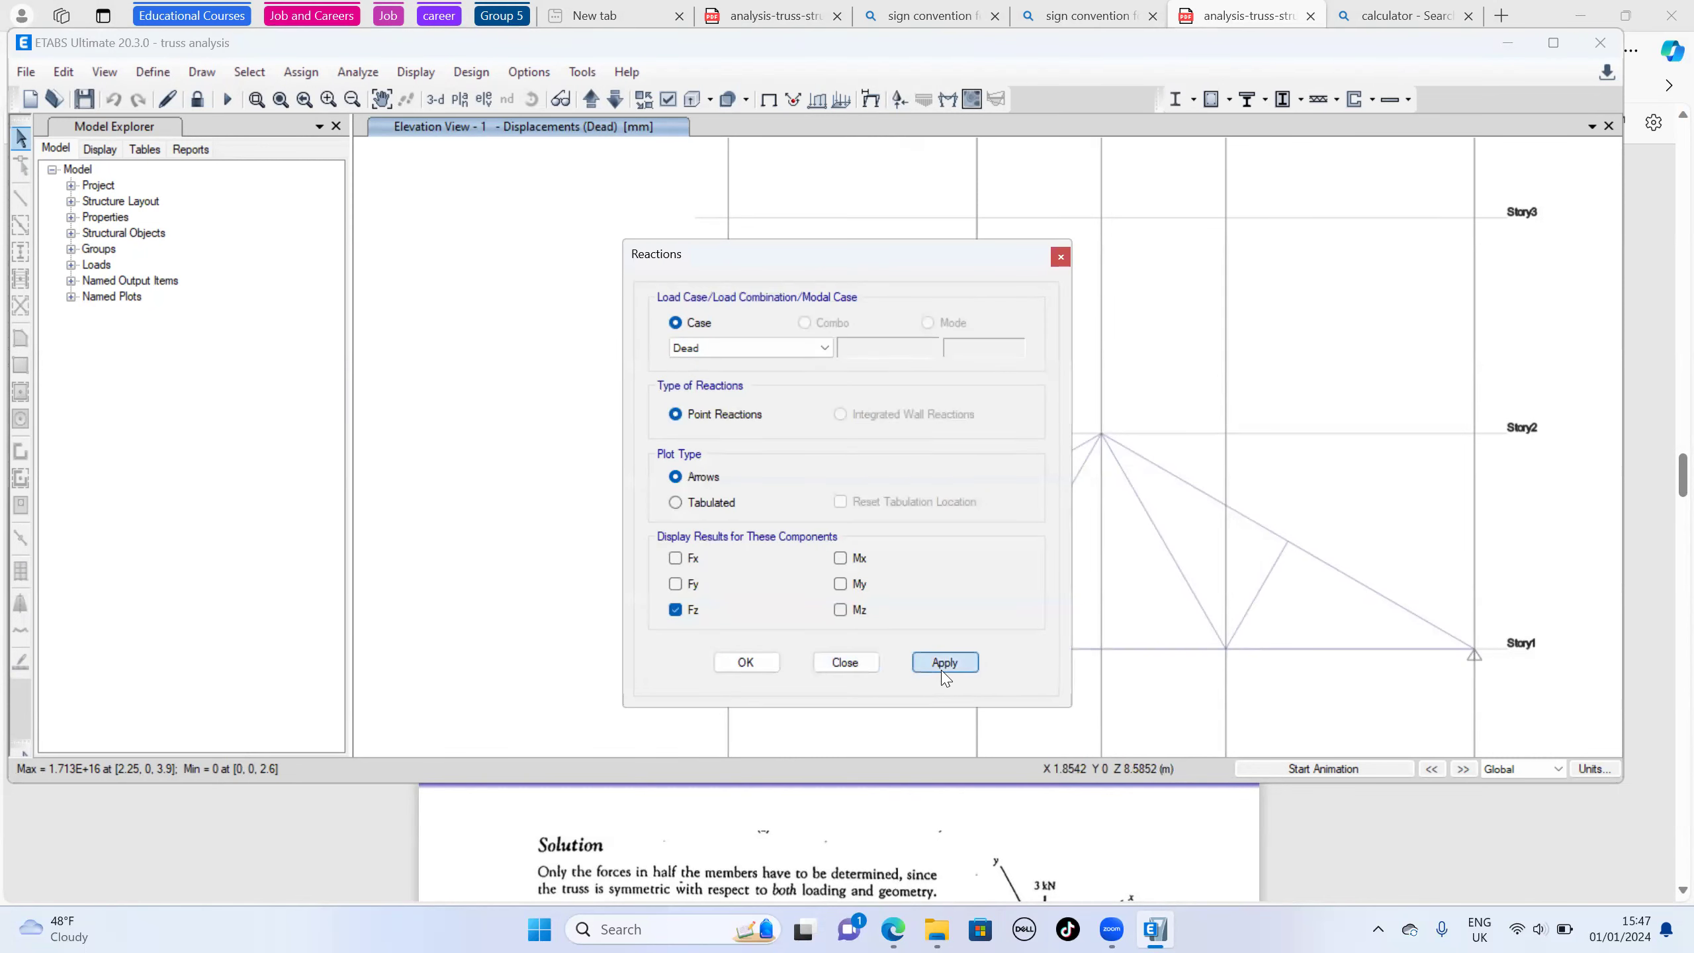
{"action": "left_click", "coordinate": [746, 661]}
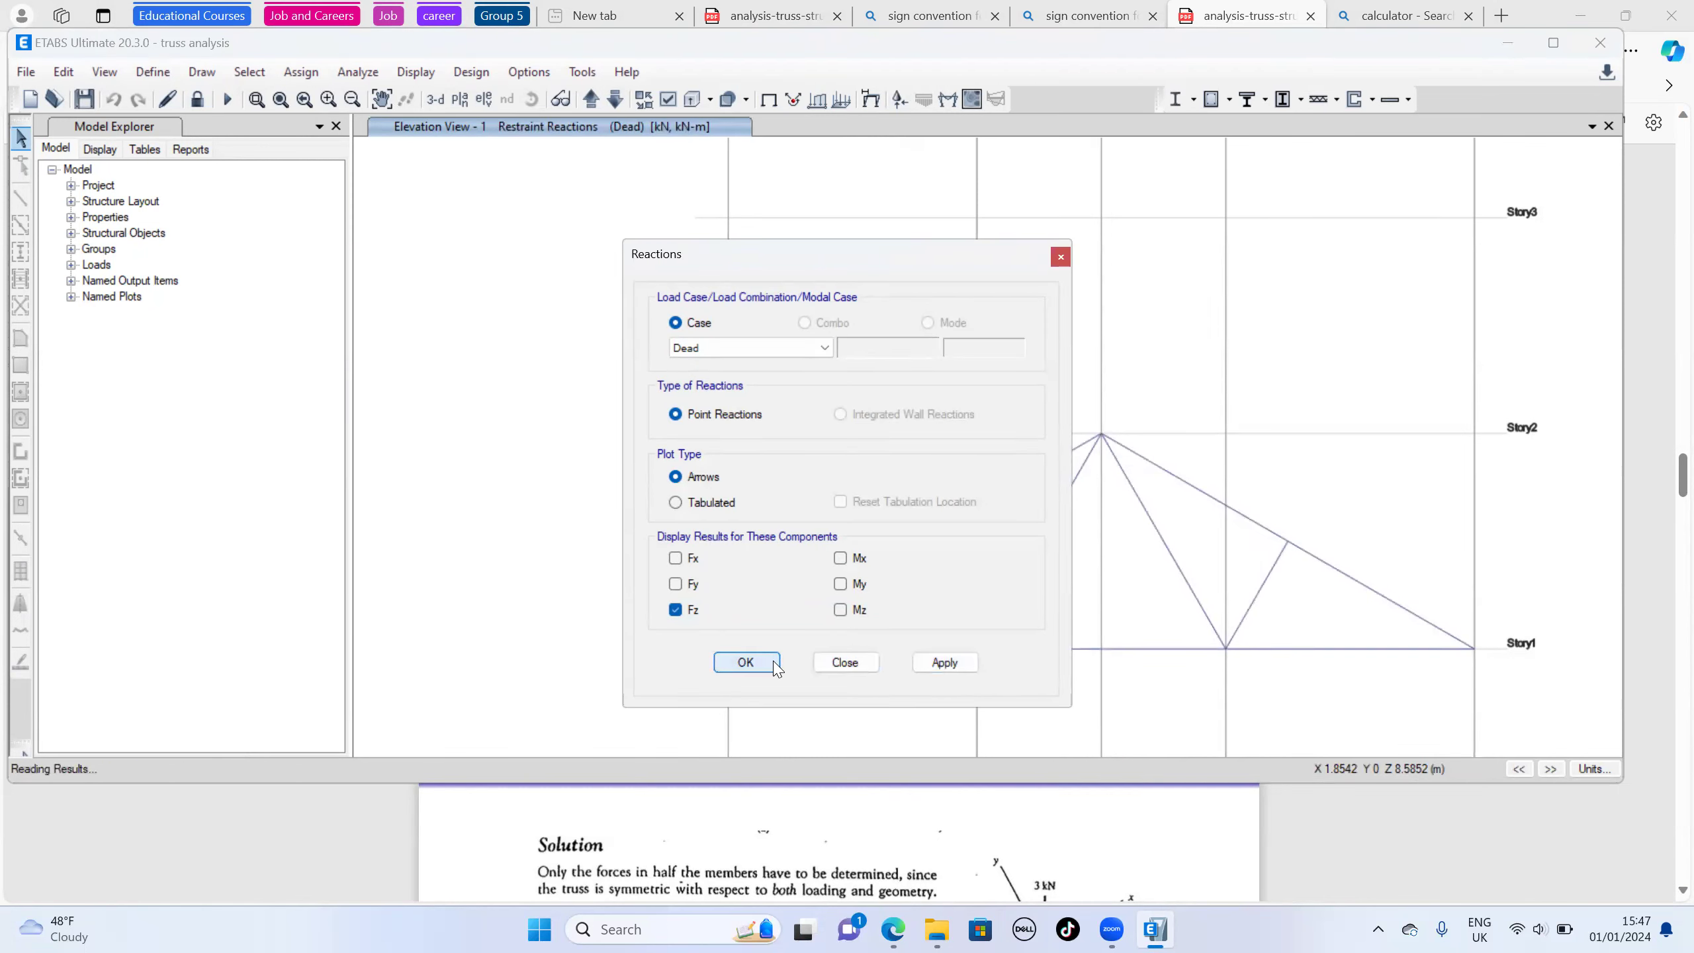
{"action": "left_click", "coordinate": [900, 100]}
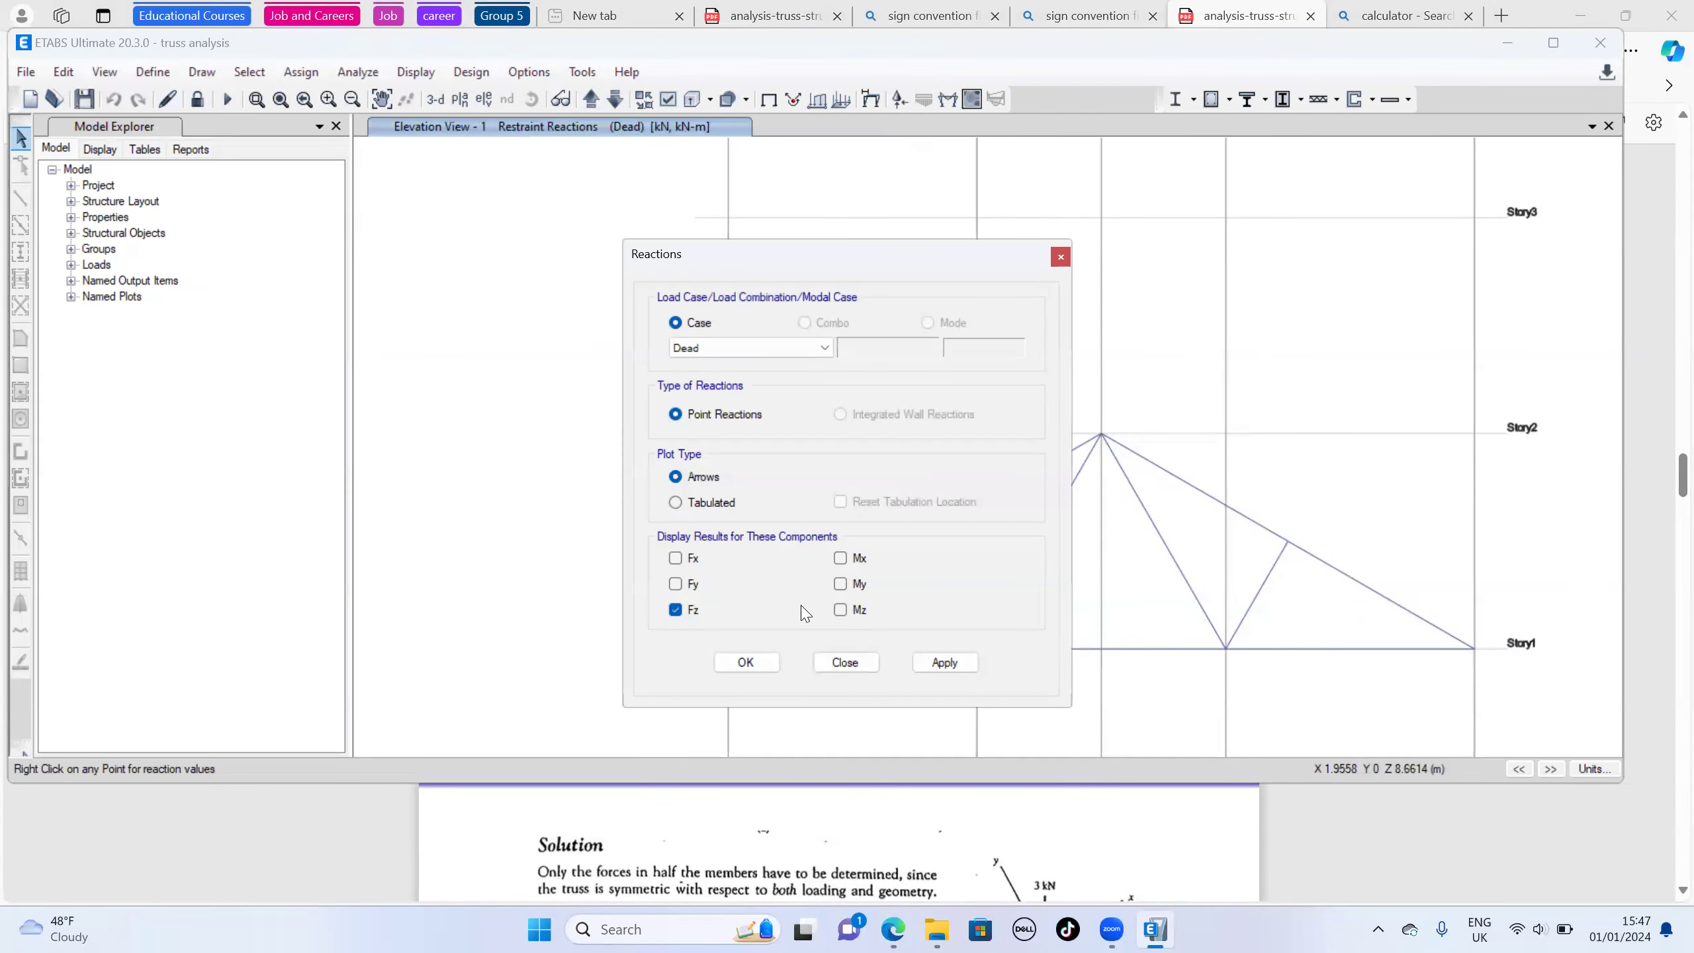
{"action": "left_click", "coordinate": [746, 661]}
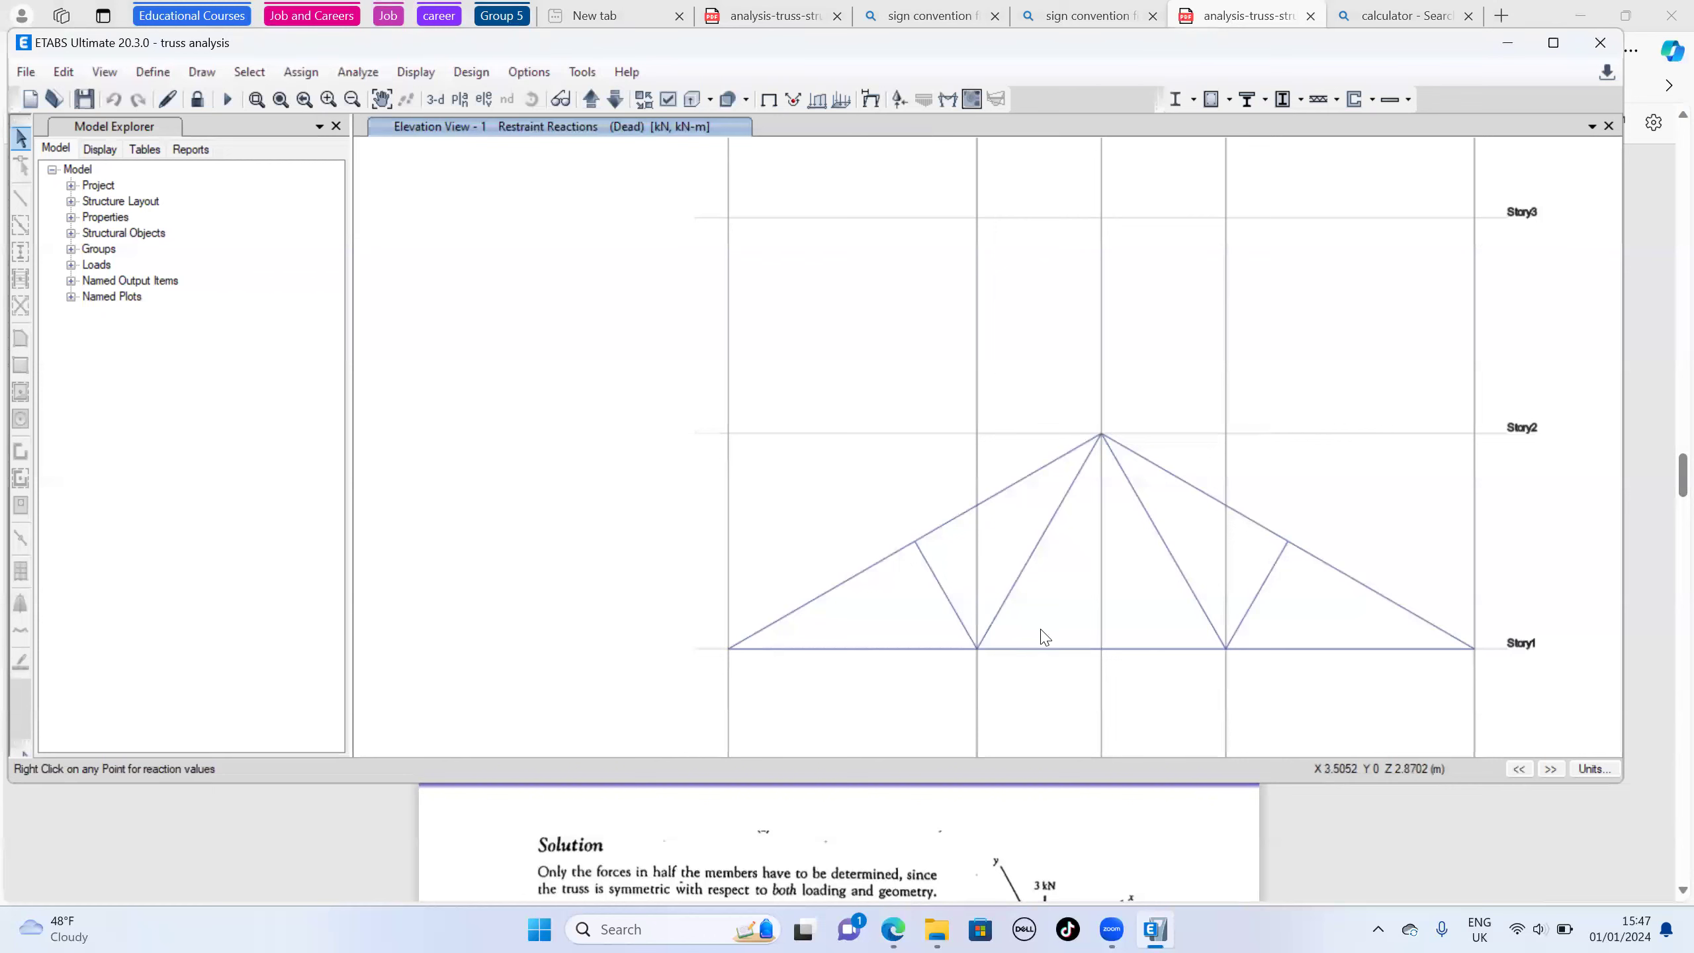
Reapply the Dead case's Fz reaction arrows and inspect the reaction at the truss's left support
{"action": "scroll", "coordinate": [1021, 645], "scroll_direction": "down", "scroll_amount": 4}
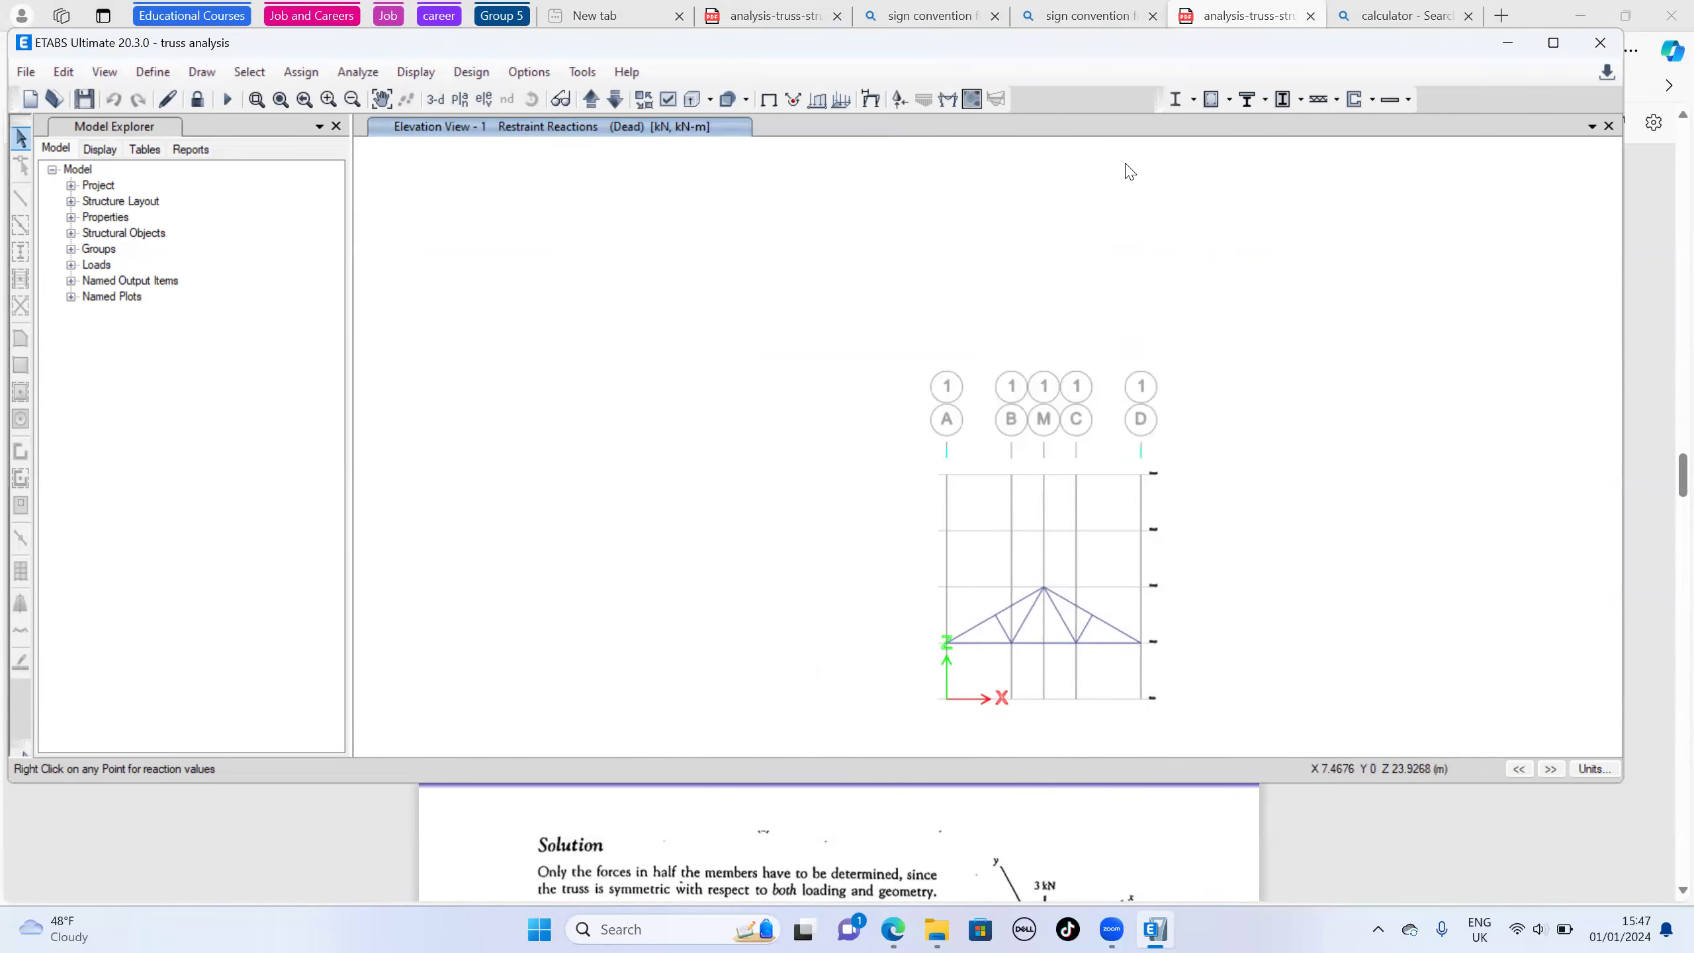
{"action": "left_click", "coordinate": [908, 112]}
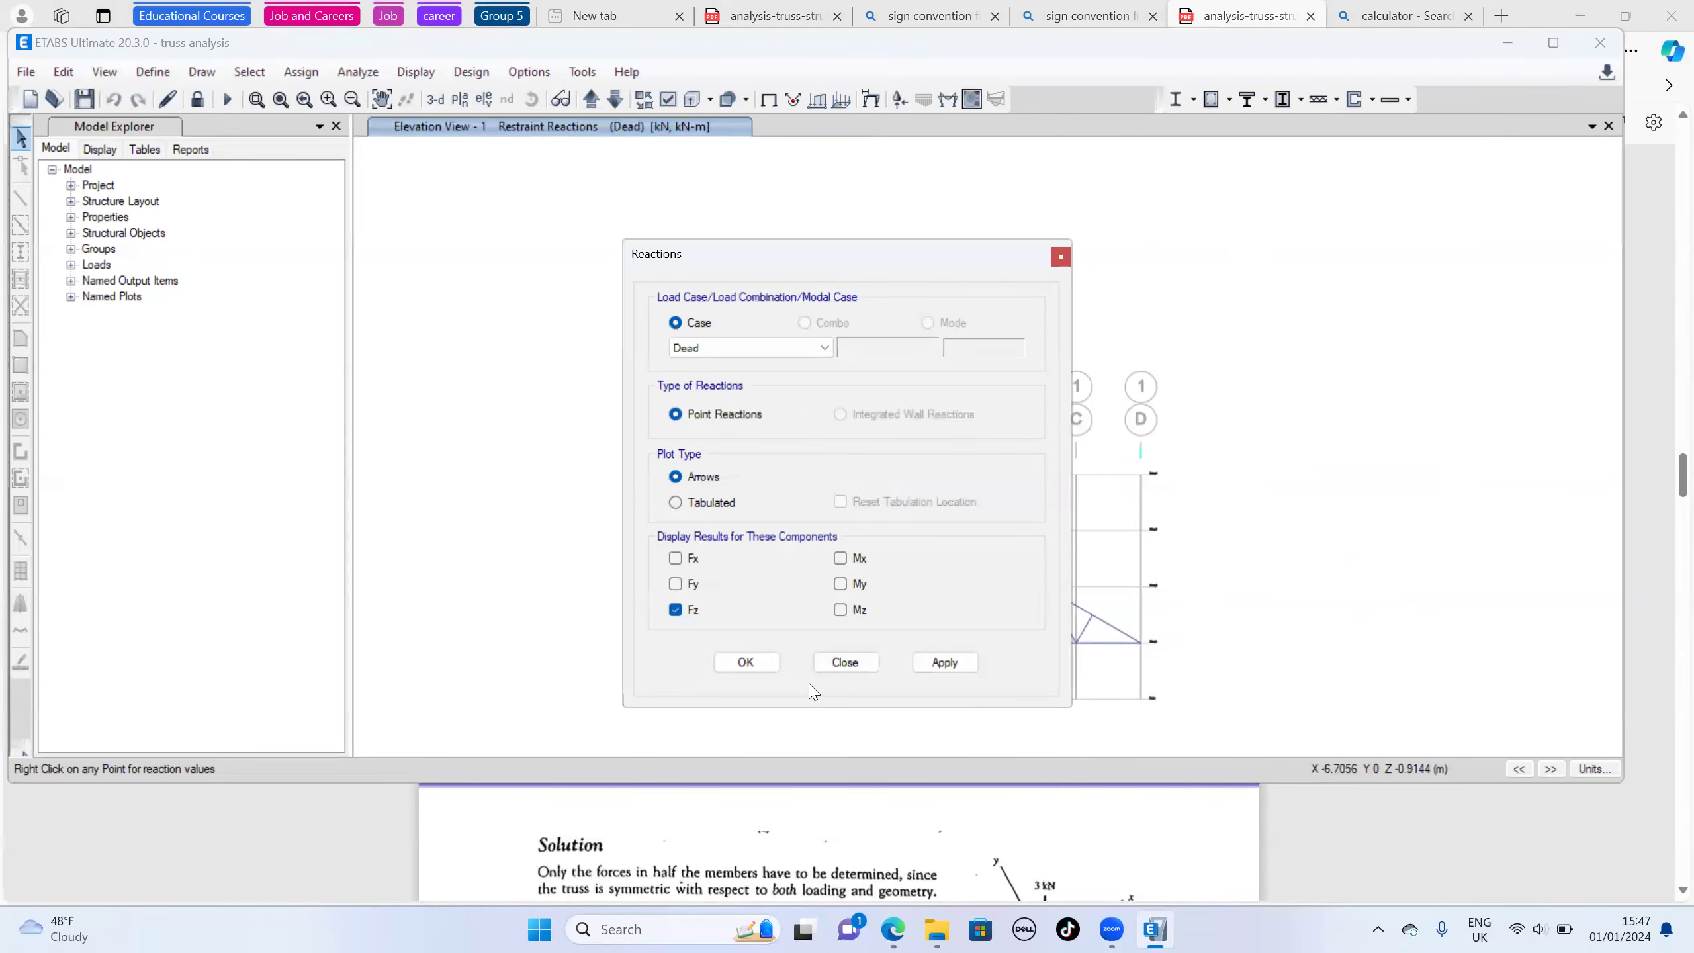
{"action": "left_click", "coordinate": [936, 662]}
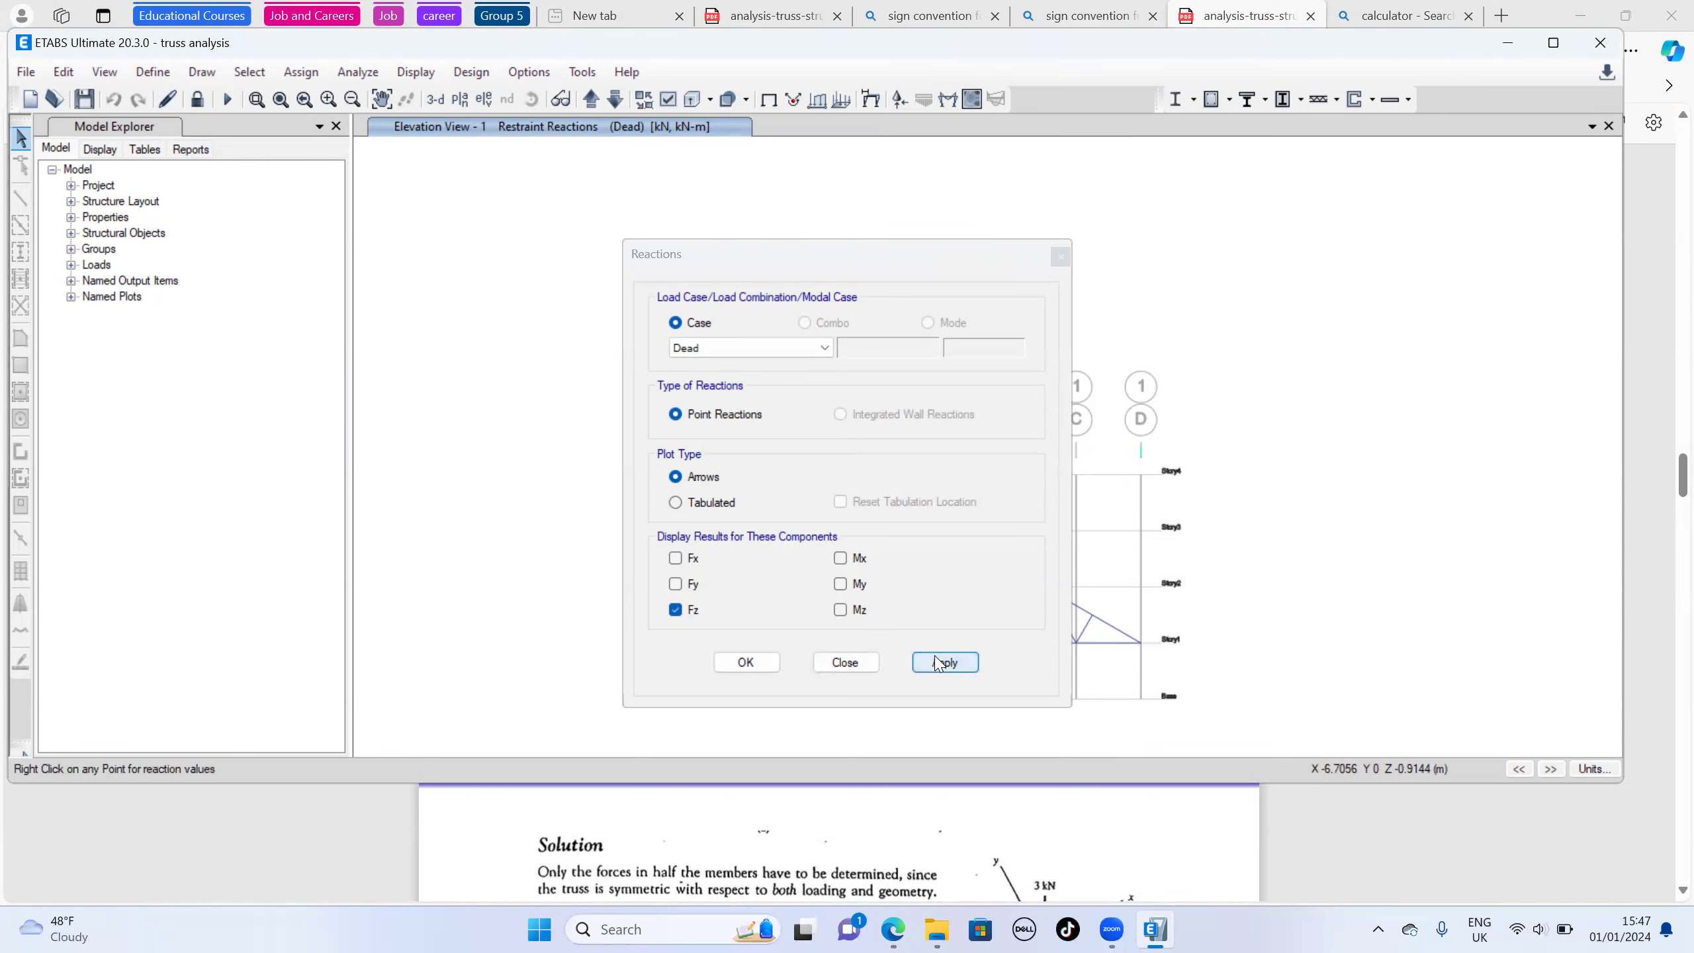
{"action": "left_click", "coordinate": [772, 672]}
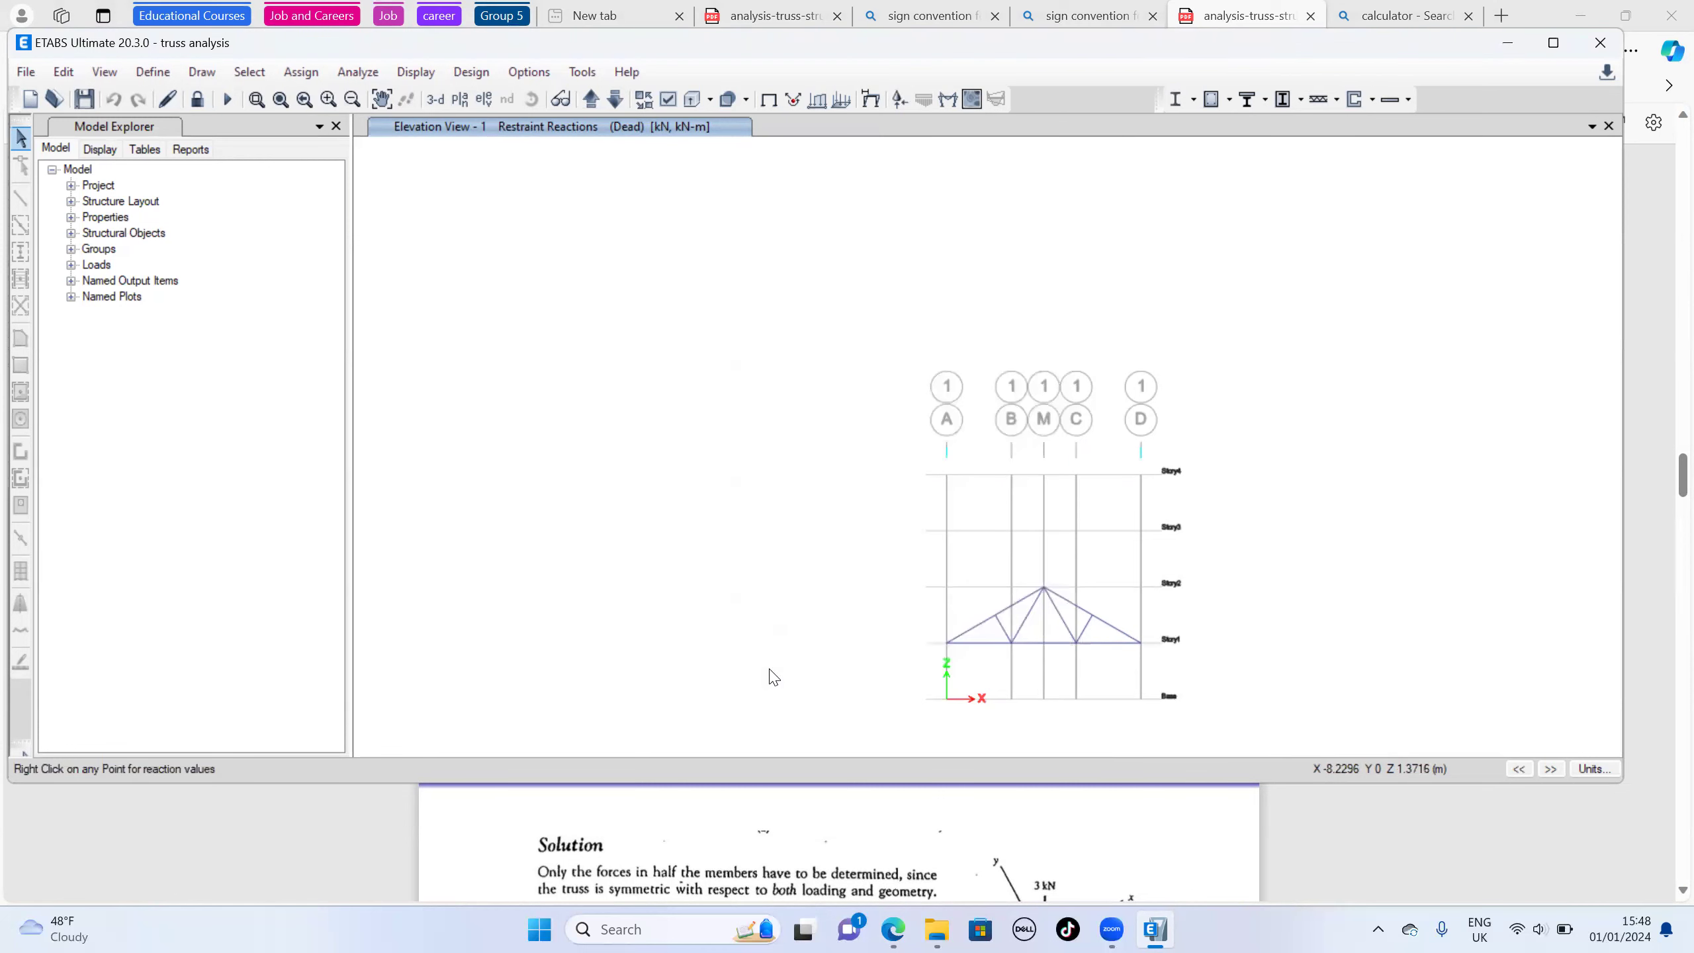
{"action": "scroll", "coordinate": [1065, 684], "scroll_direction": "up", "scroll_amount": 4}
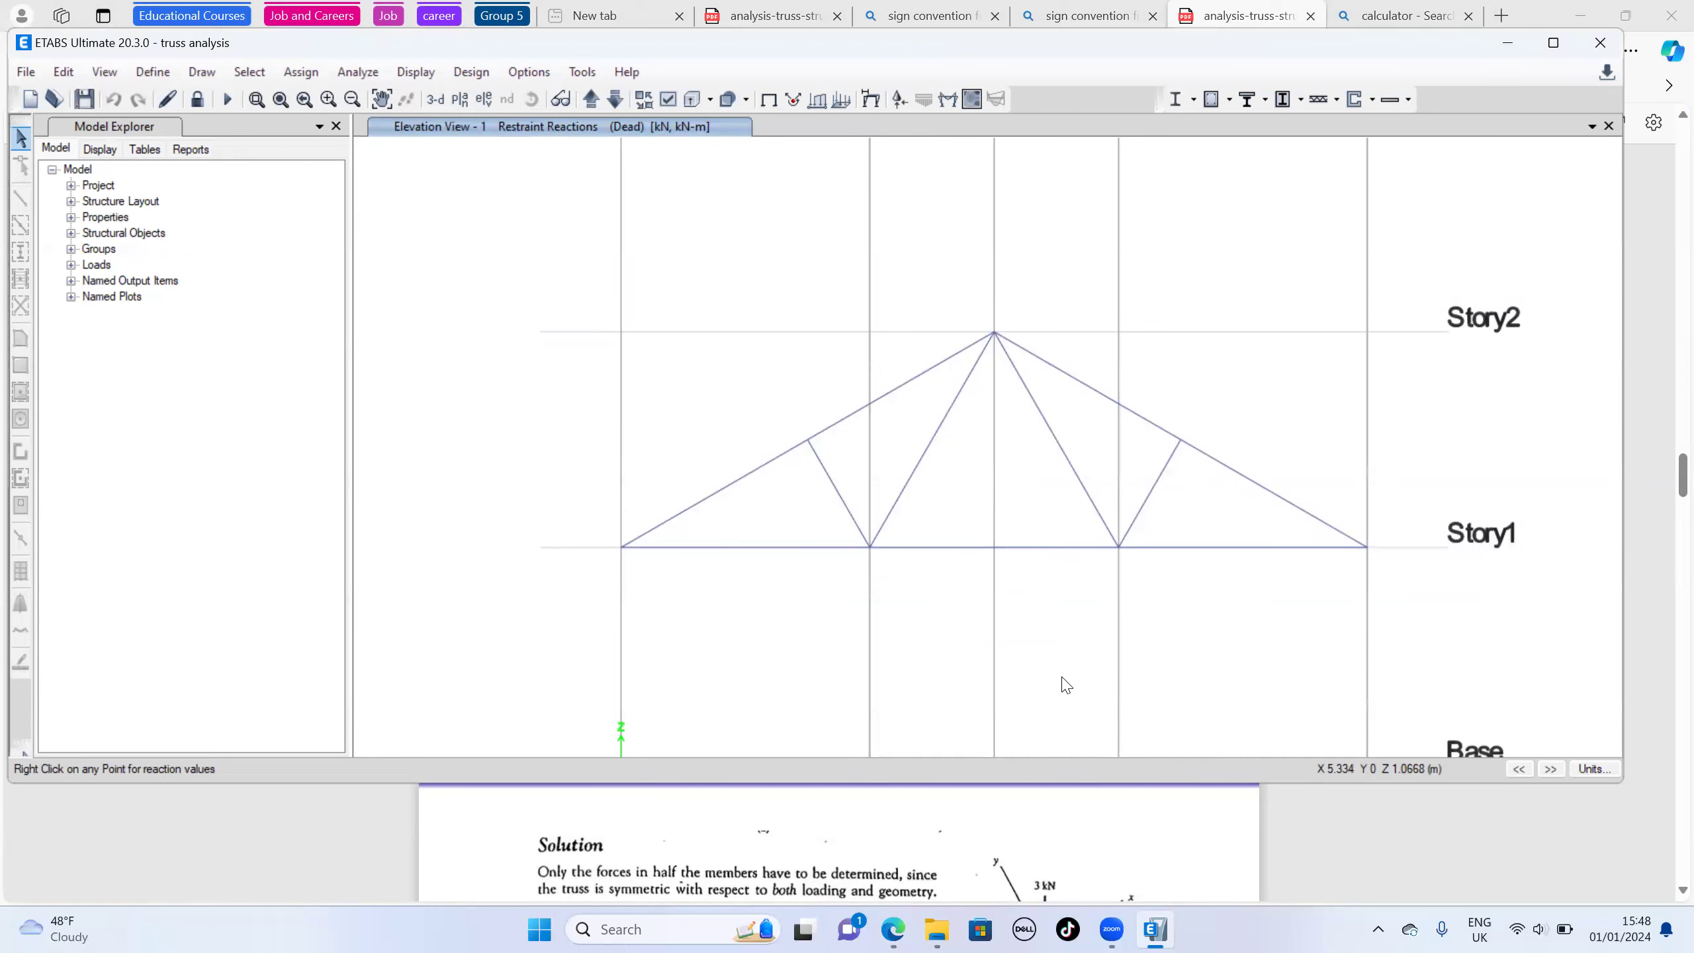
{"action": "right_click", "coordinate": [621, 548]}
Rerun the analysis on the locked model and dismiss the analysis messages
{"action": "left_click", "coordinate": [227, 100]}
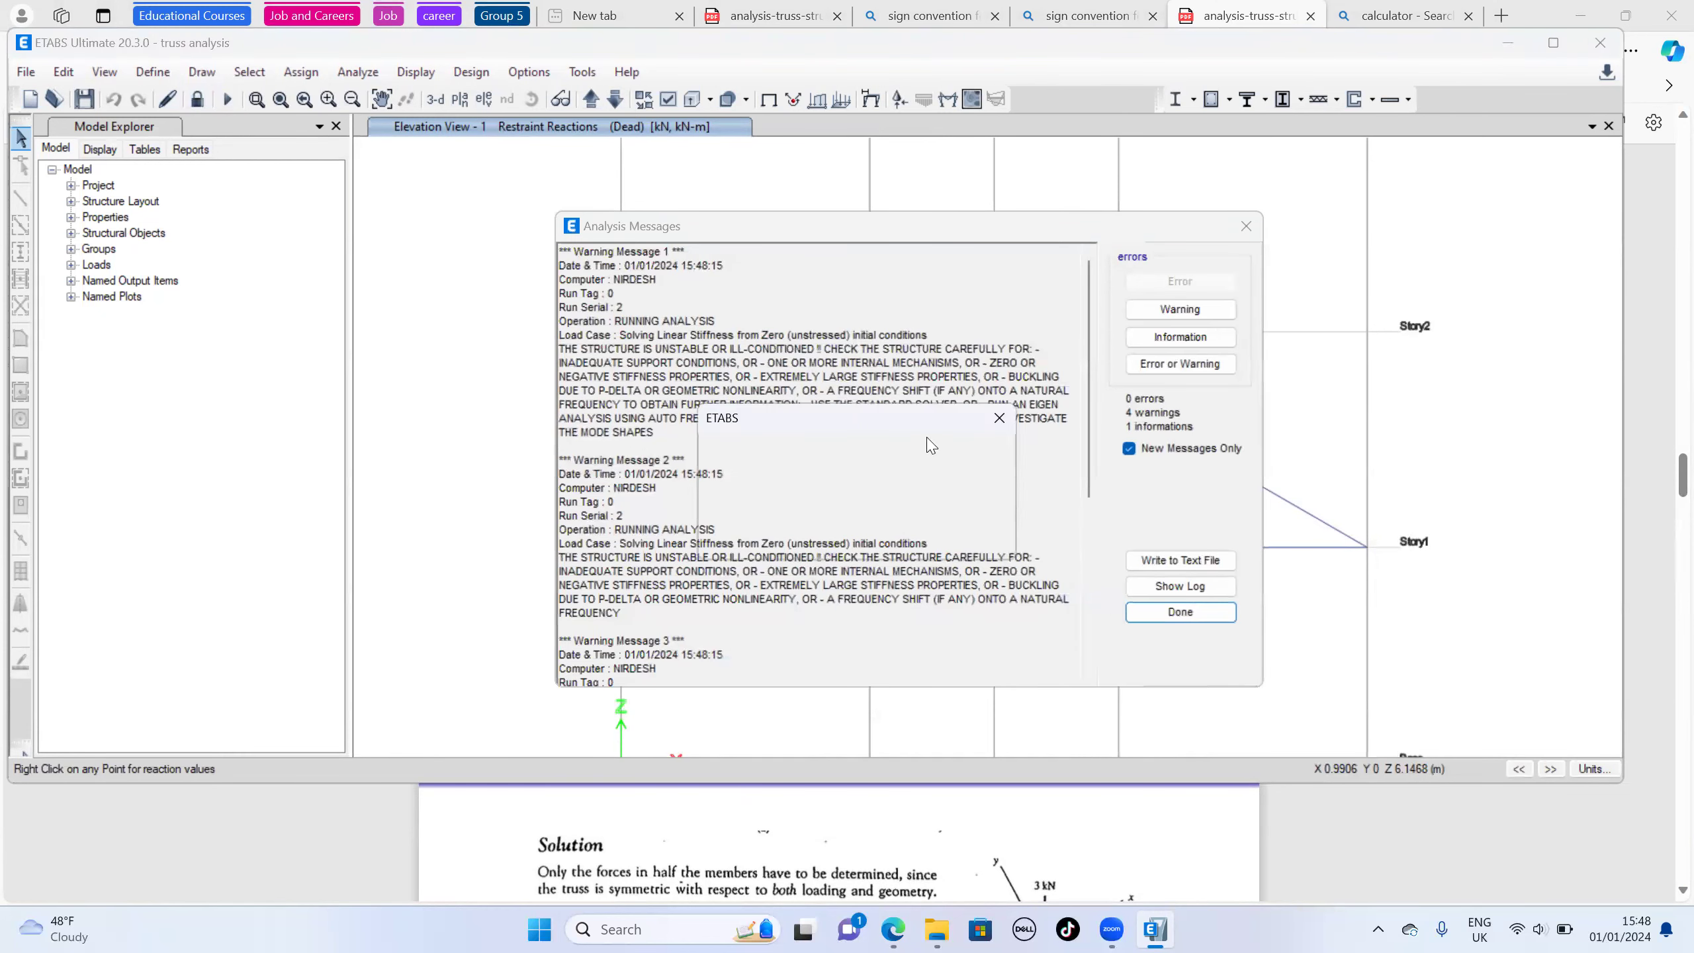
{"action": "left_click", "coordinate": [999, 417]}
{"action": "left_click", "coordinate": [1176, 612]}
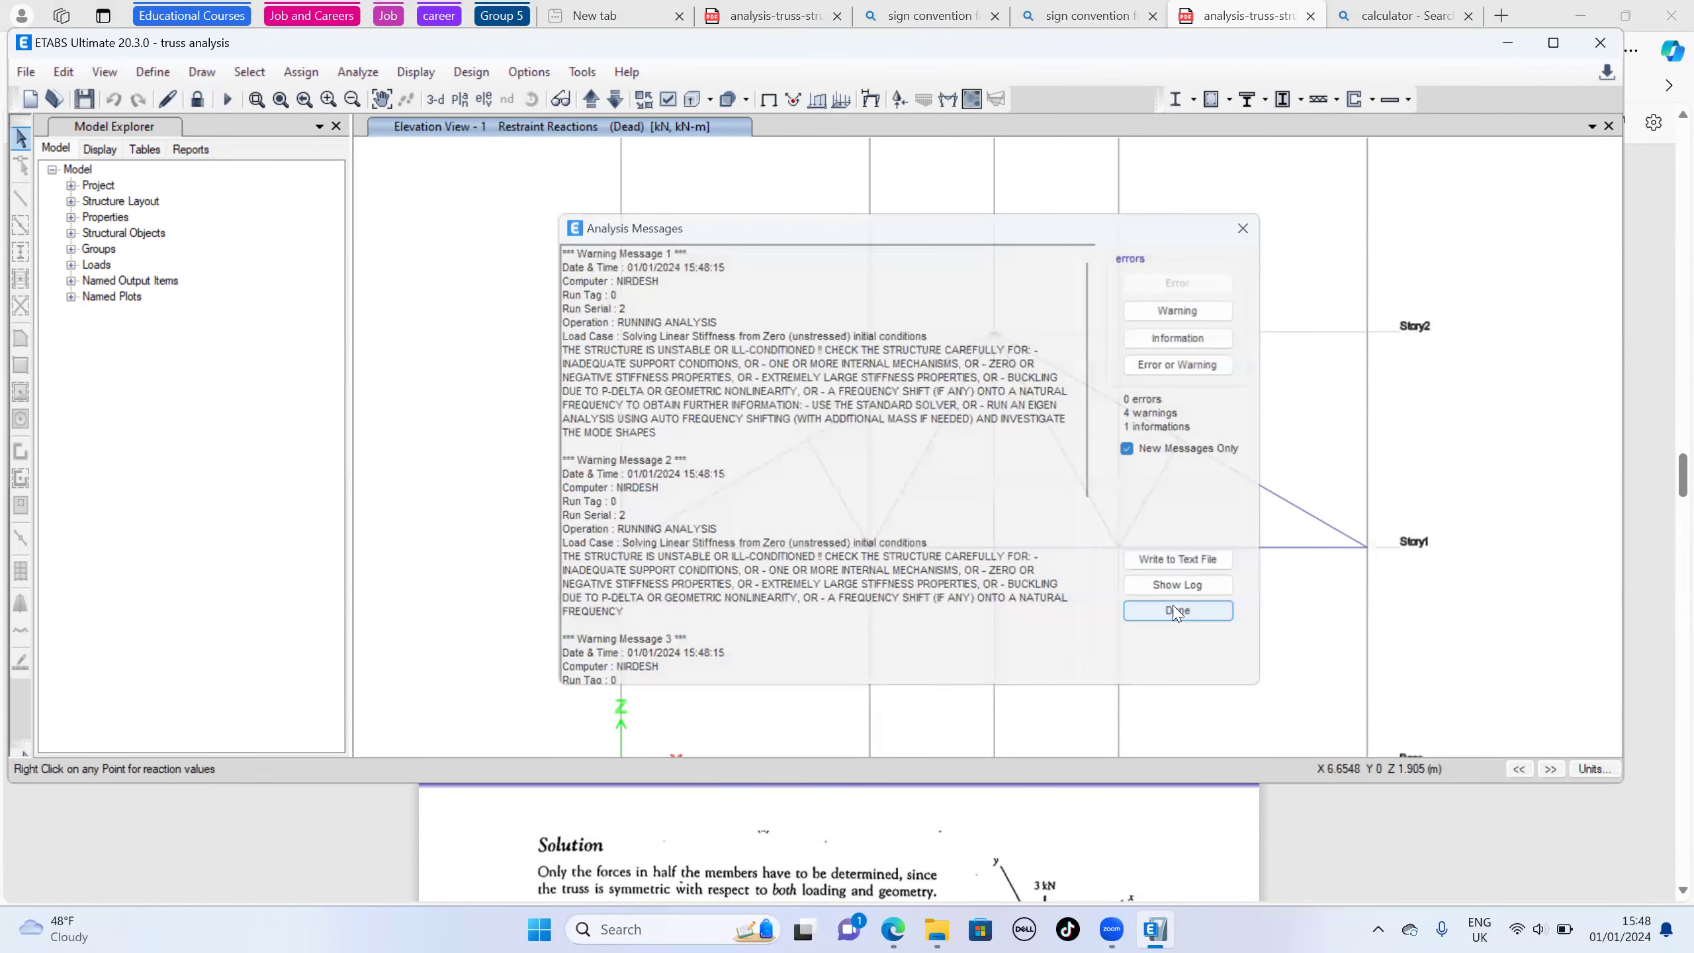
Unlock the model, accepting the deletion of the results, and run the analysis again, closing its messages
{"action": "left_click", "coordinate": [197, 99]}
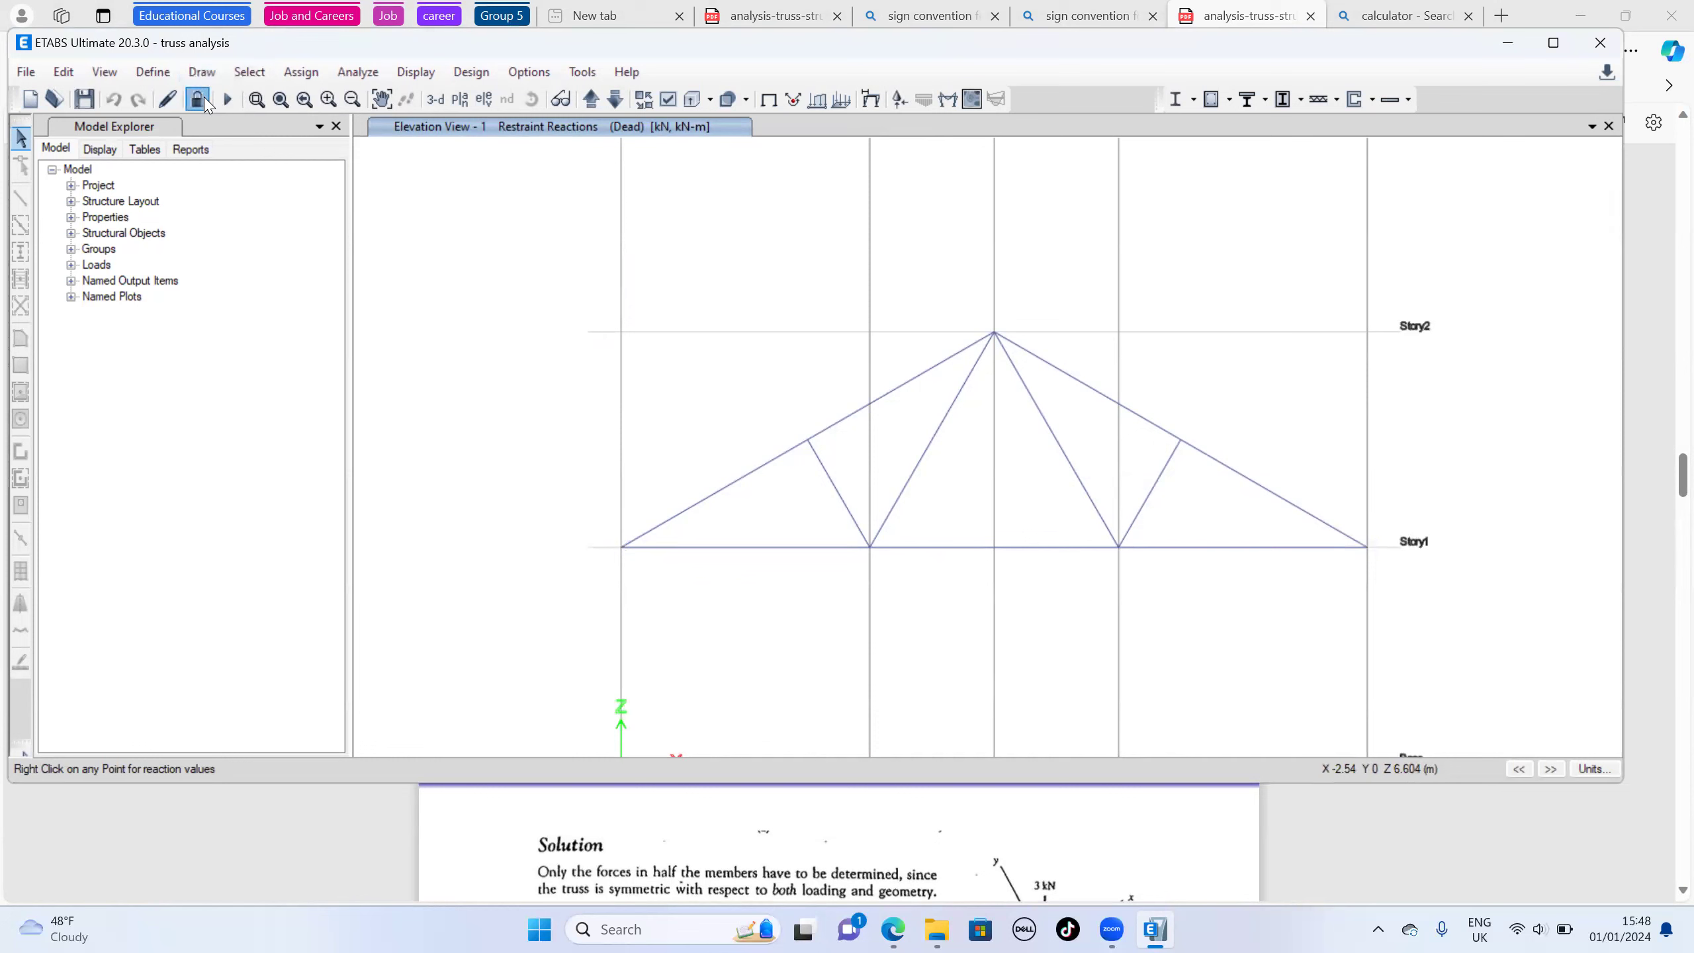
{"action": "left_click", "coordinate": [899, 538]}
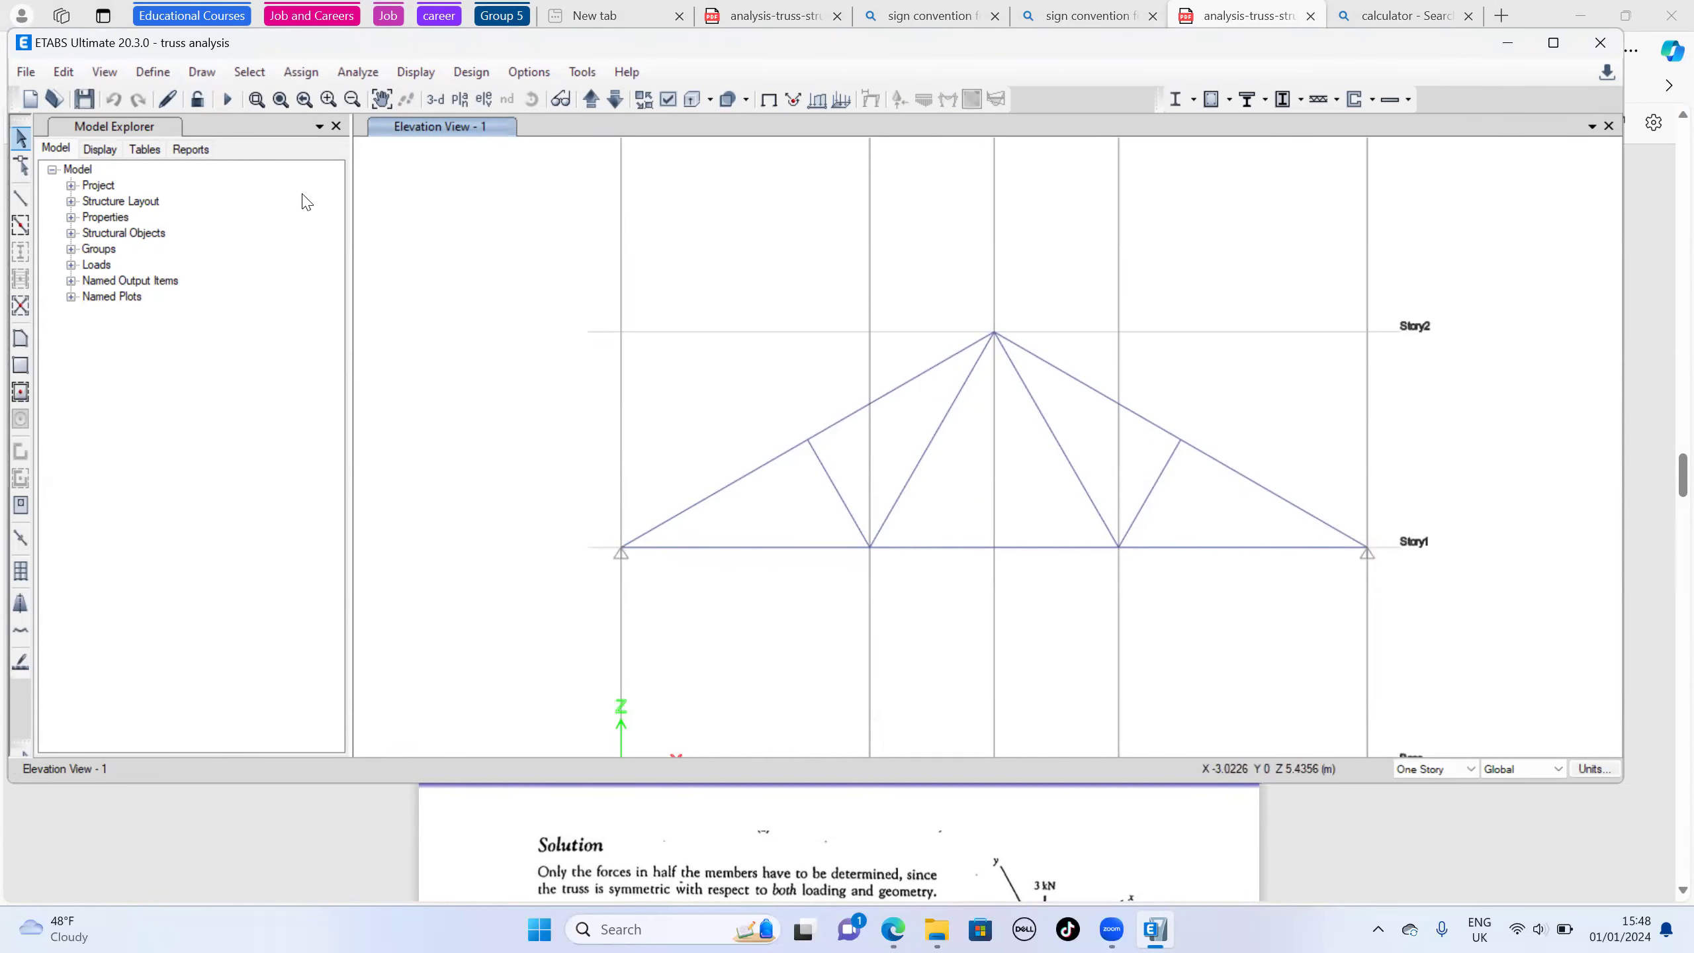
{"action": "left_click", "coordinate": [229, 100]}
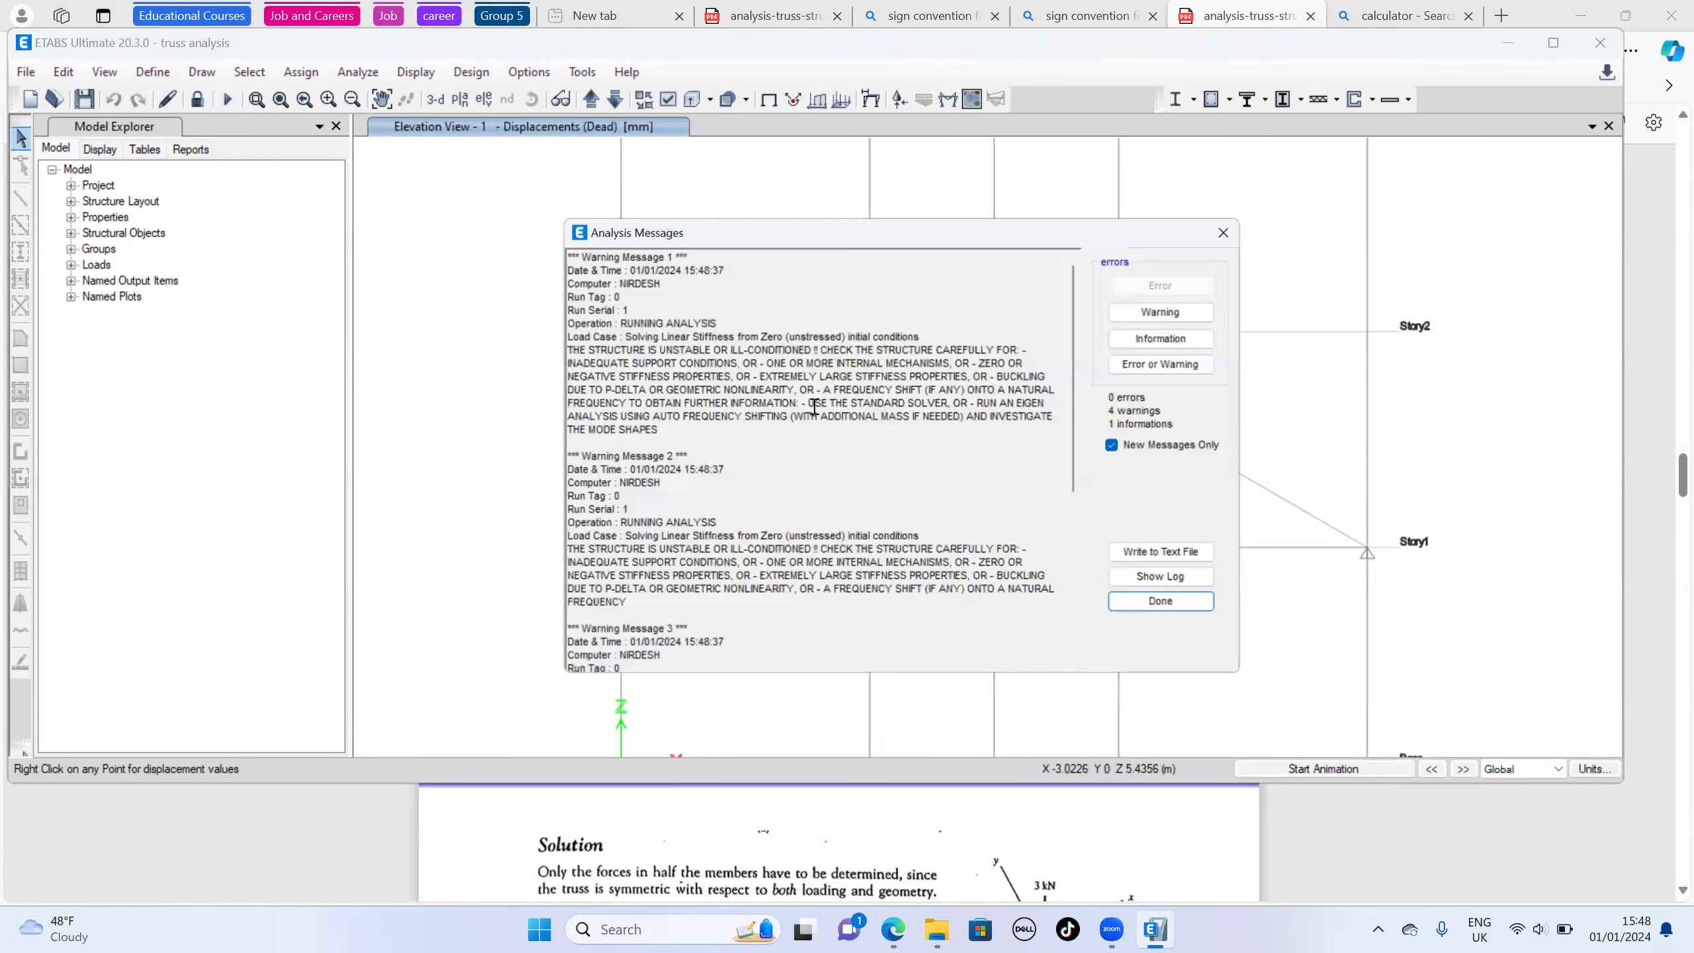
{"action": "left_click", "coordinate": [1176, 612]}
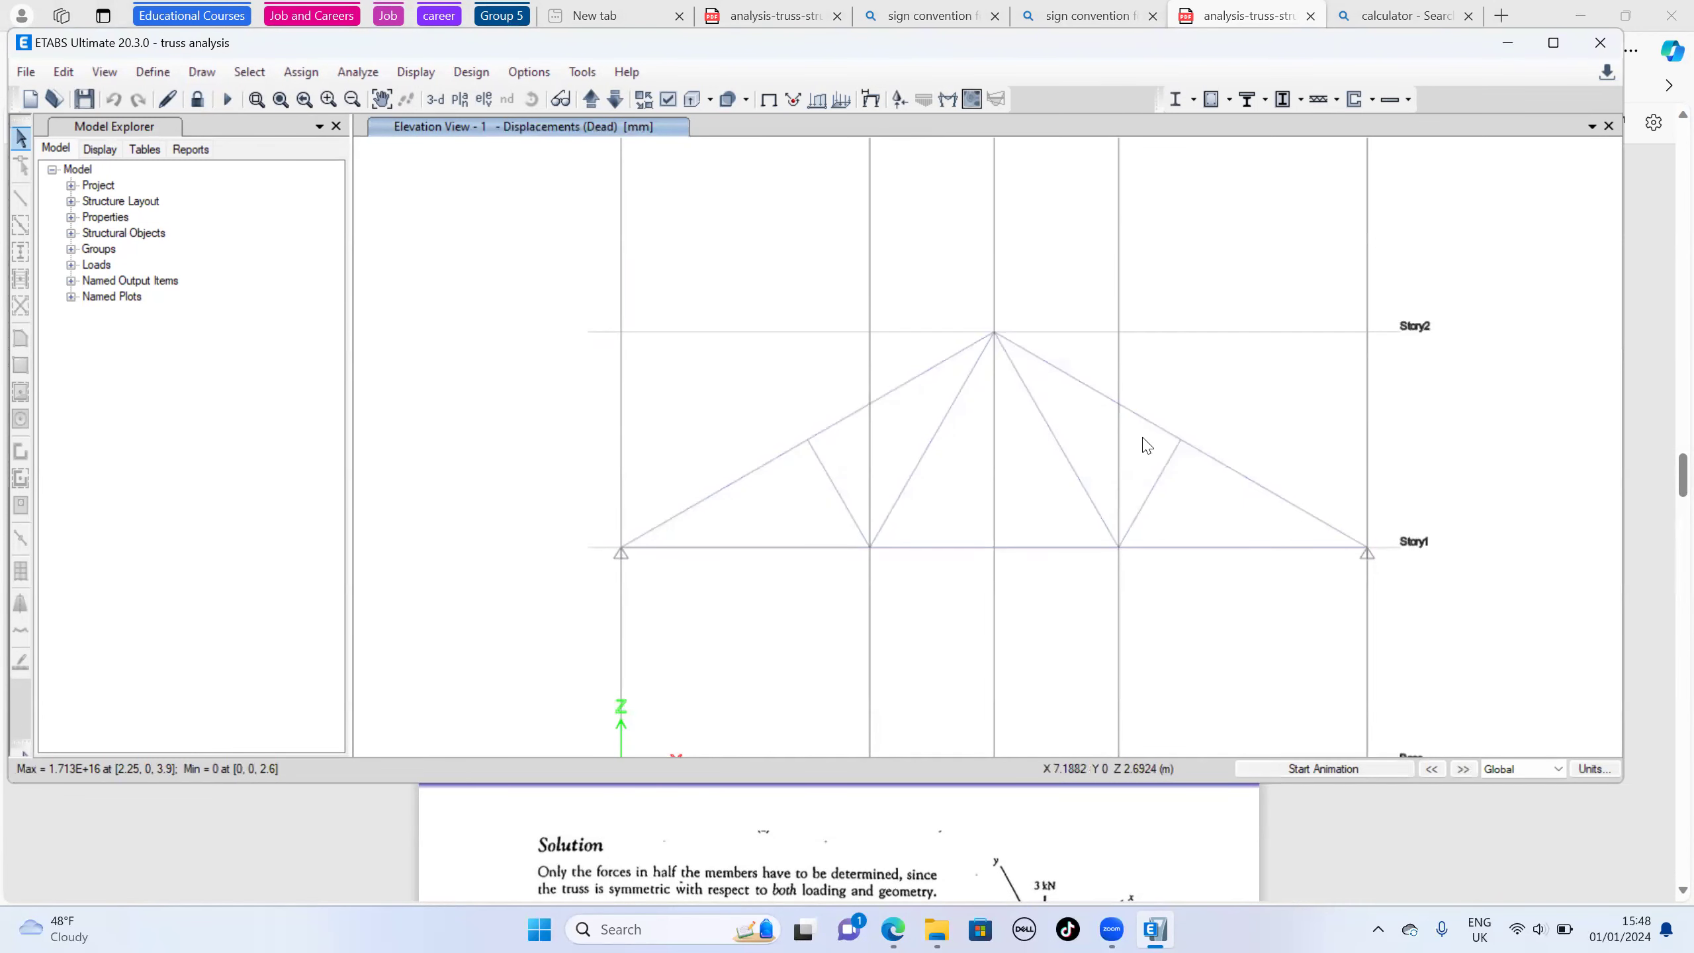
Plot the Fz restraint reactions of the newly analysed Dead case as arrows
{"action": "left_click", "coordinate": [899, 99]}
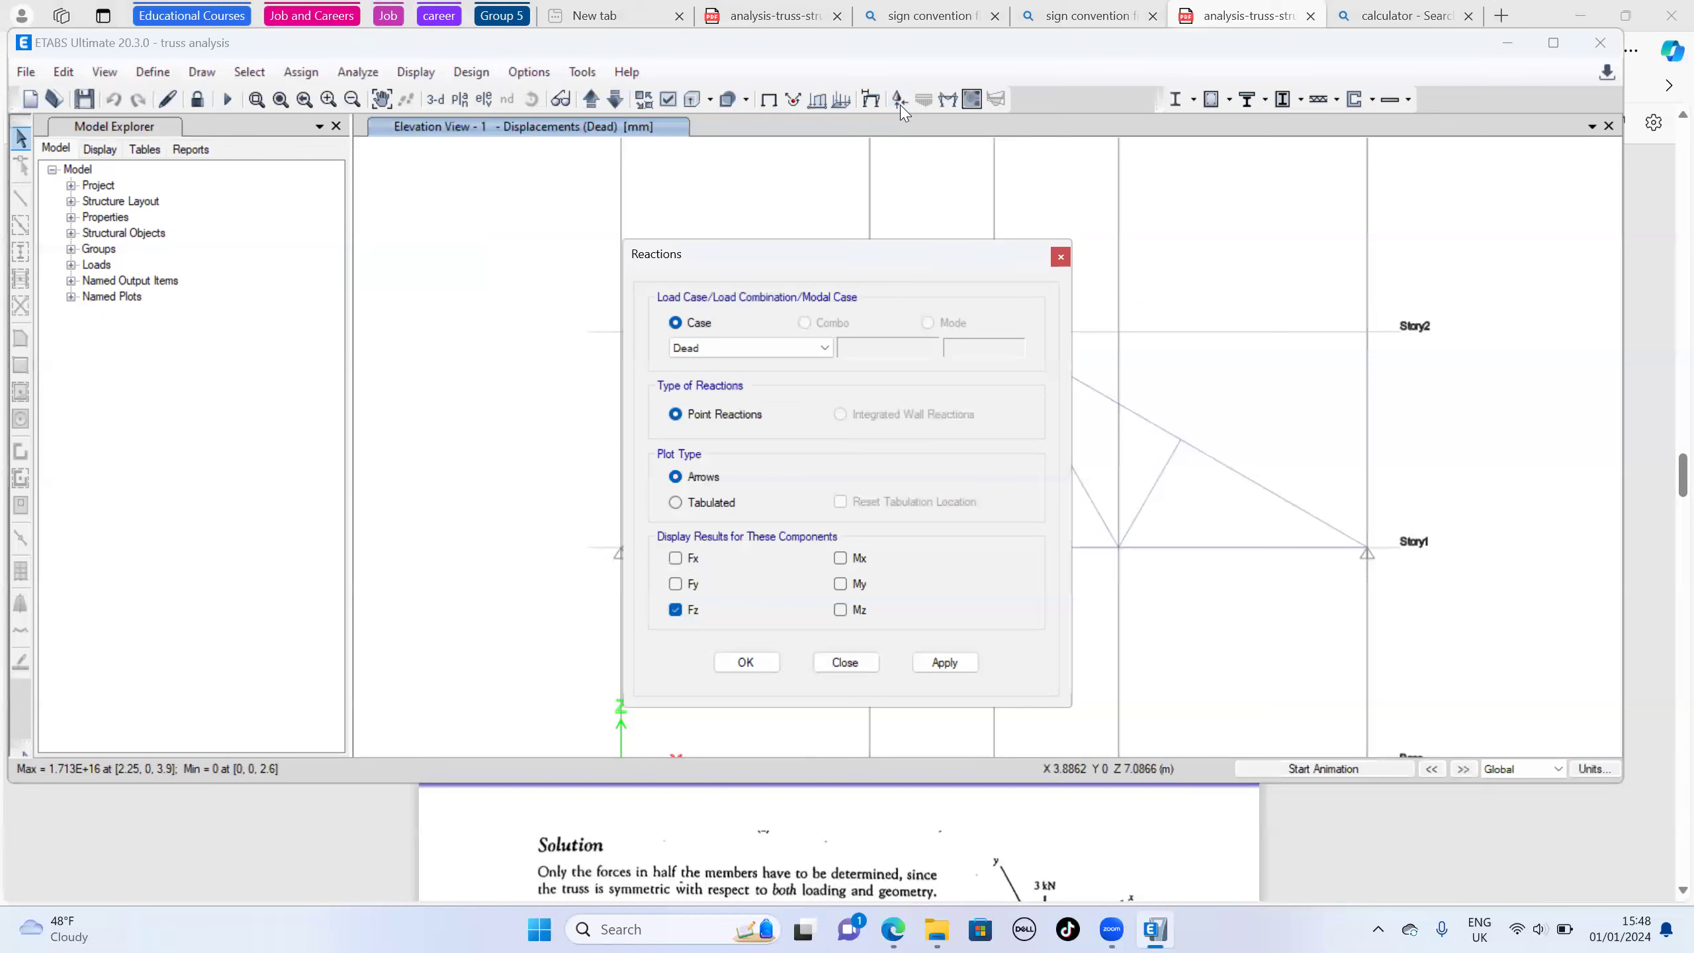
{"action": "left_click", "coordinate": [944, 662]}
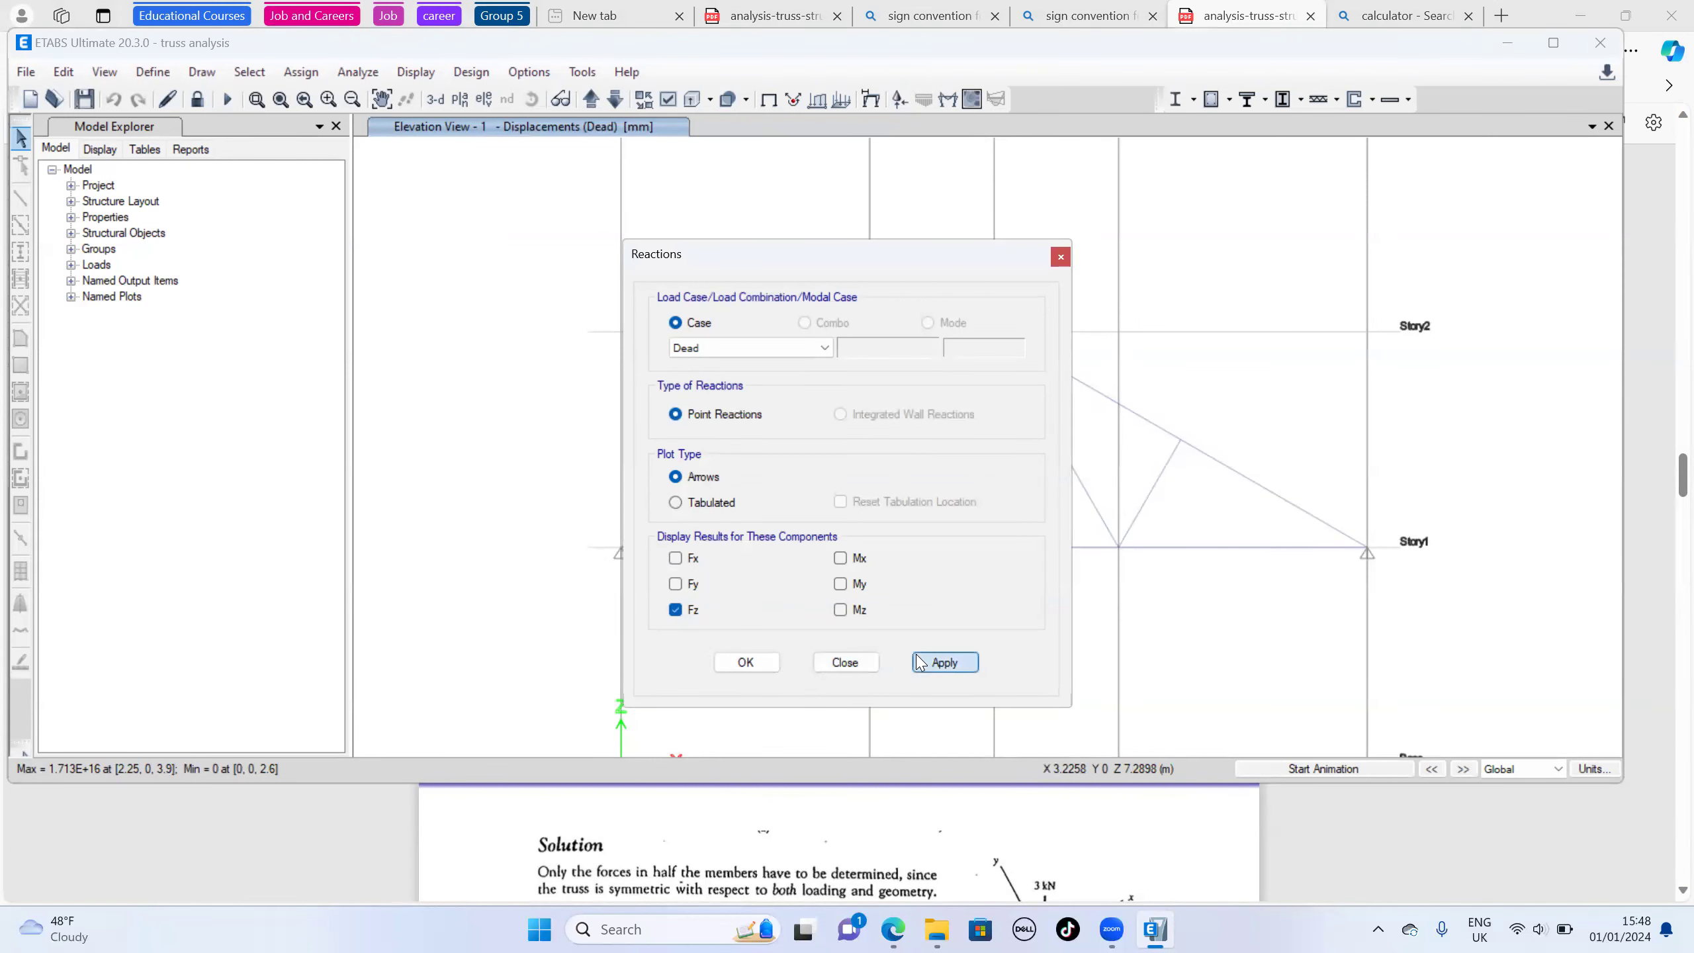
{"action": "left_click", "coordinate": [767, 663]}
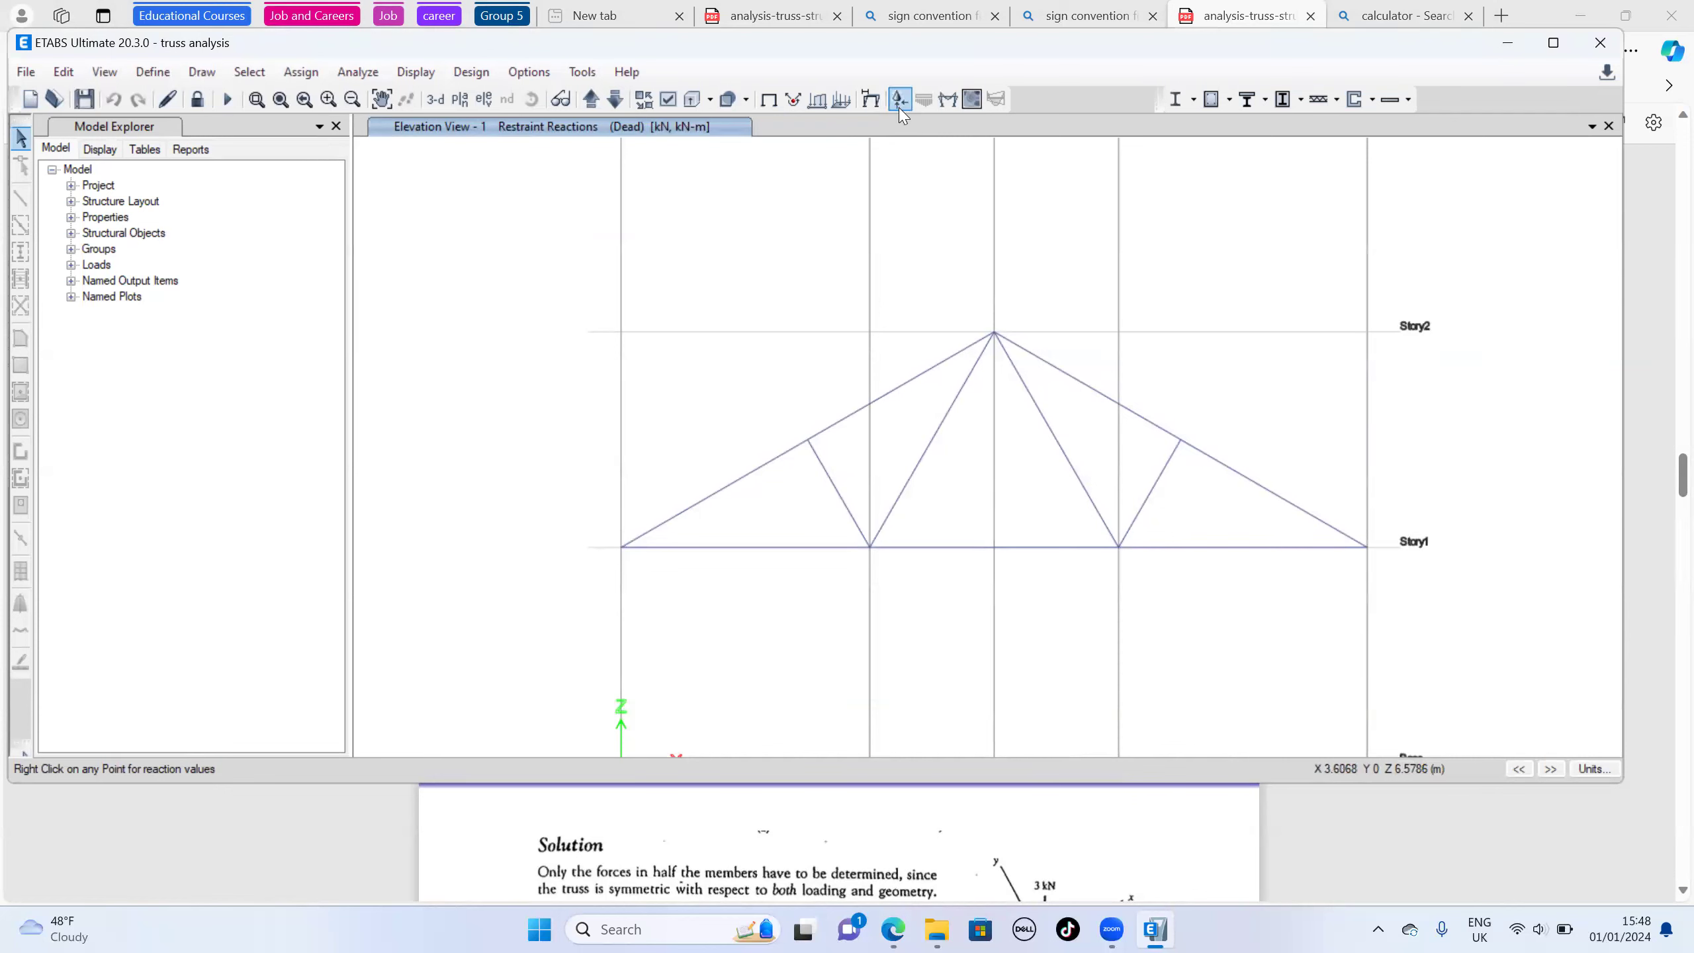
Add the Fy component to the Dead reaction display and examine the whole truss for reaction arrows
{"action": "left_click", "coordinate": [899, 100]}
{"action": "left_click", "coordinate": [675, 584]}
{"action": "left_click", "coordinate": [943, 662]}
{"action": "left_click", "coordinate": [745, 662]}
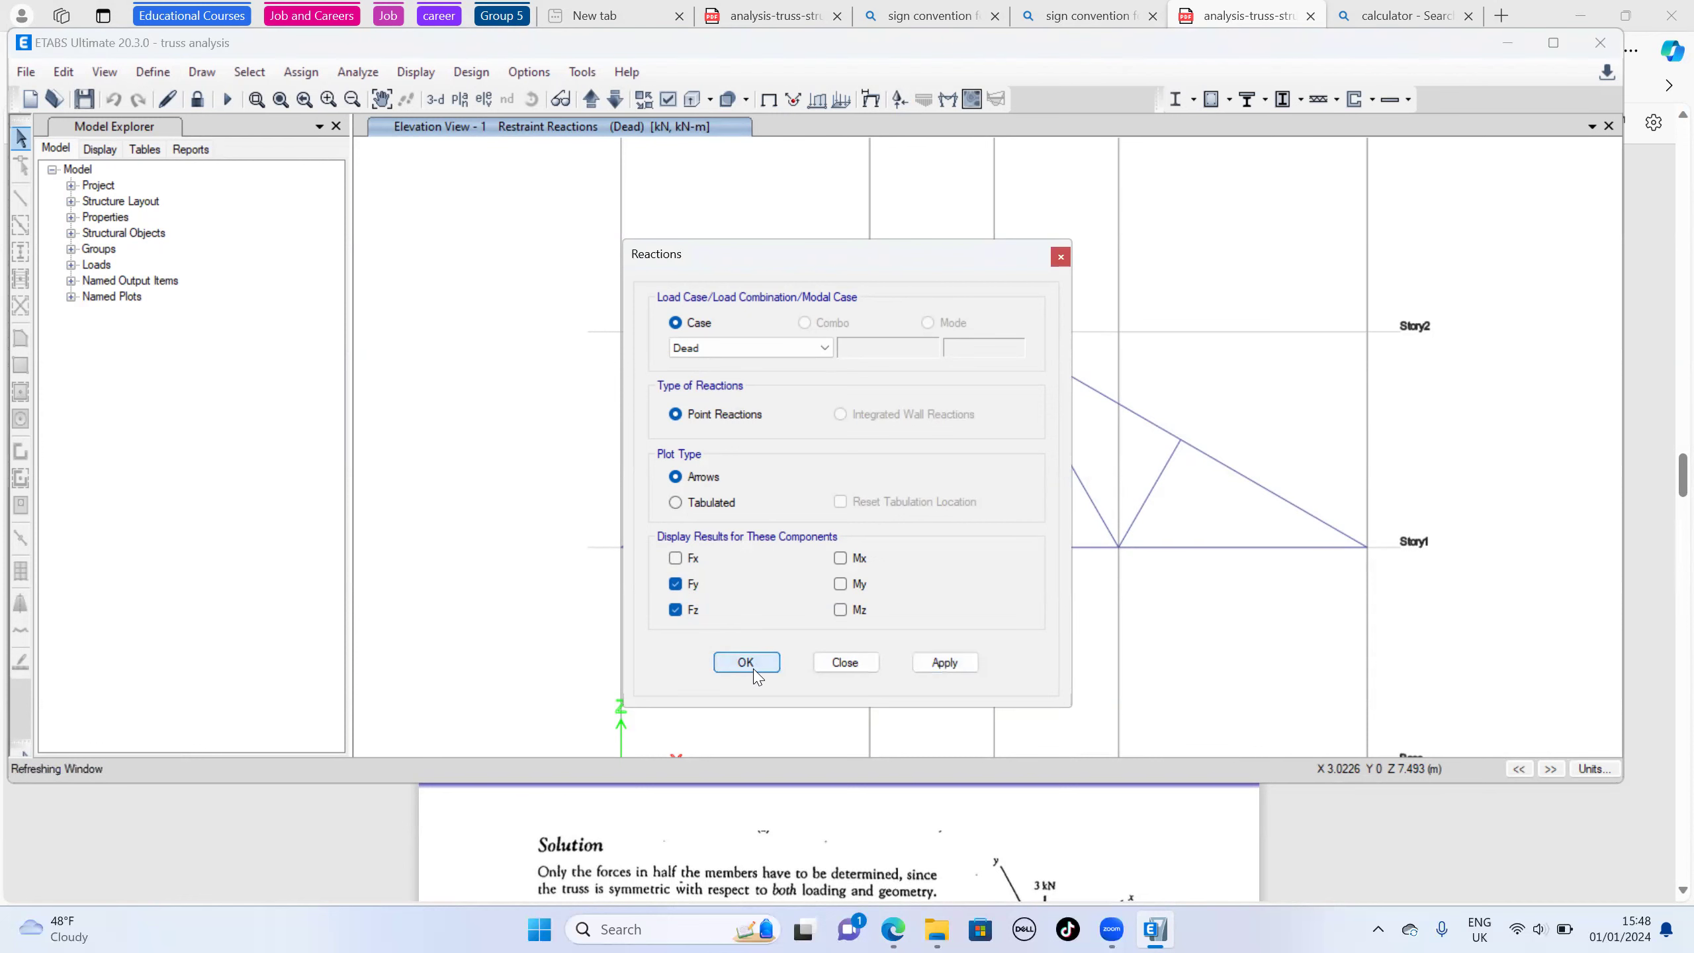
{"action": "scroll", "coordinate": [885, 649], "scroll_direction": "down", "scroll_amount": 5}
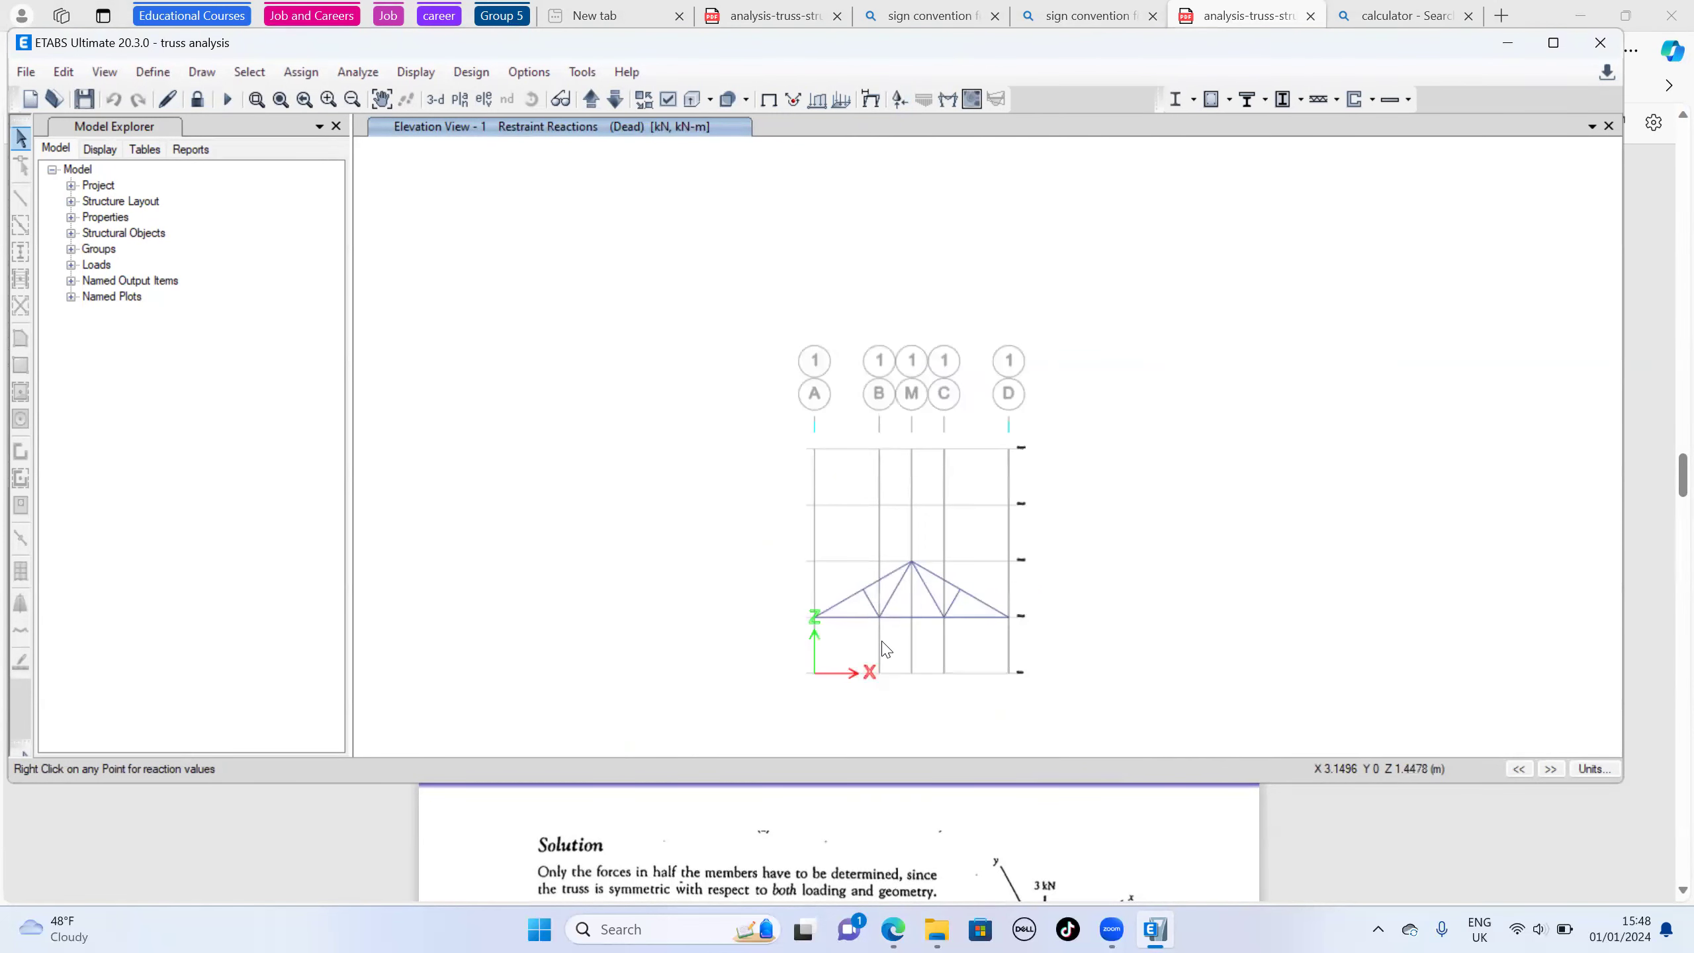
{"action": "scroll", "coordinate": [885, 649], "scroll_direction": "up", "scroll_amount": 3}
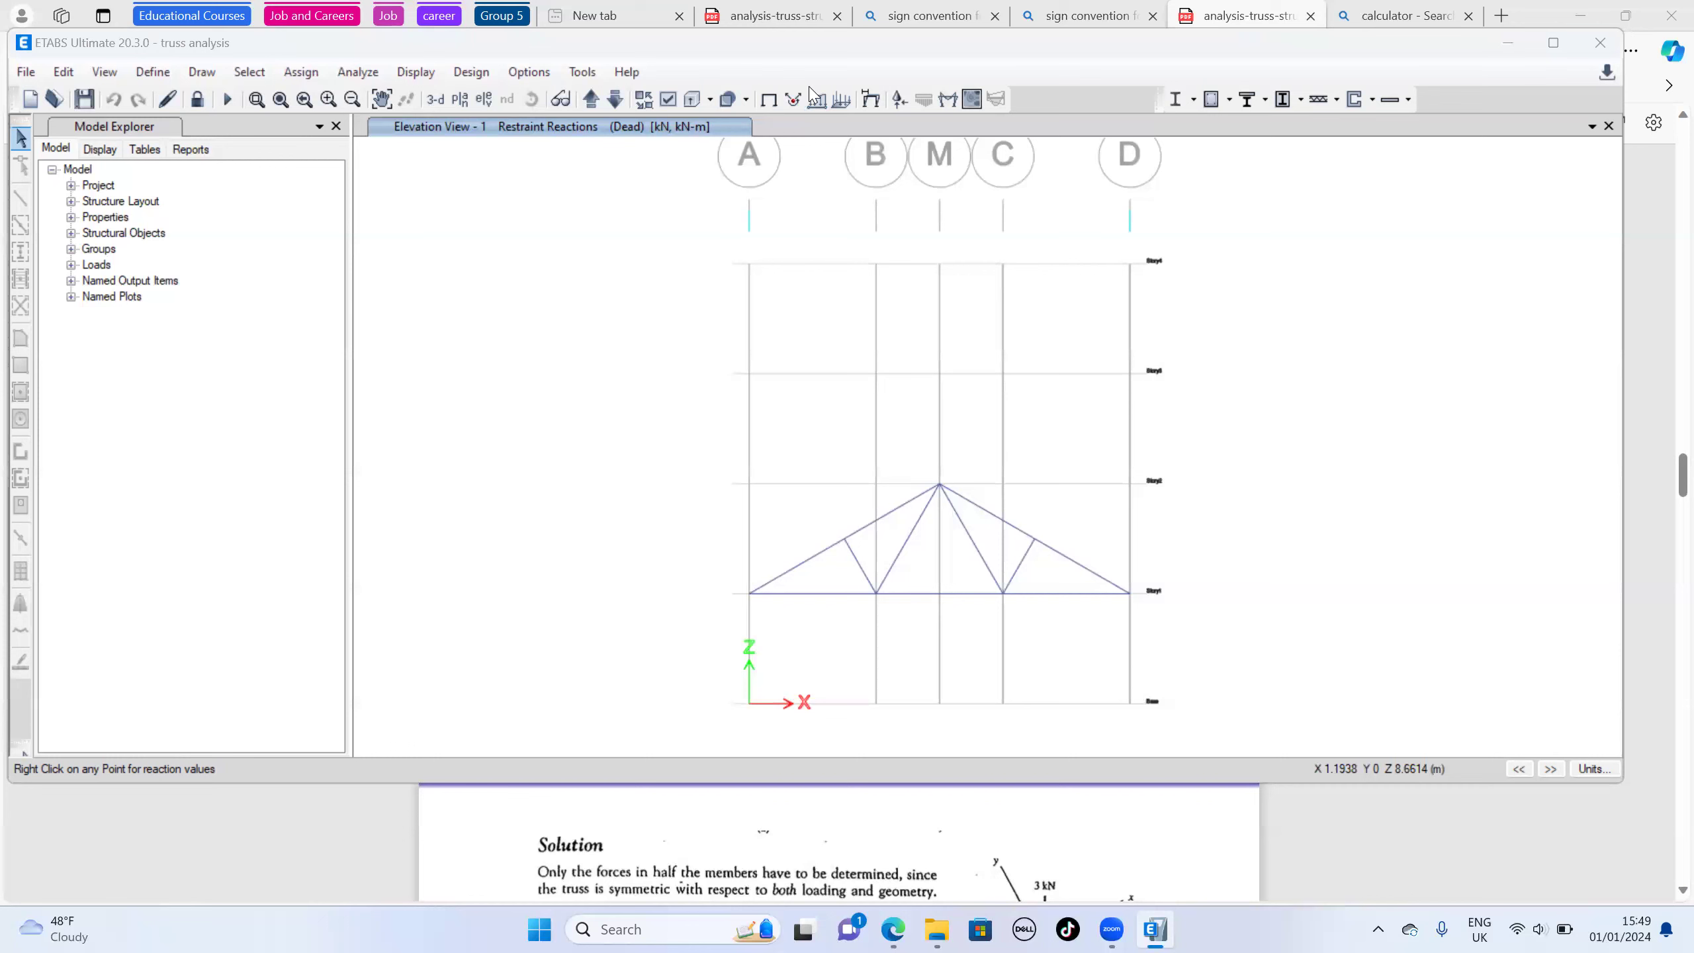
Prepare a Dead joint force for the left top-chord mid joint with Force Global Y set to 0 kN
{"action": "key", "text": "F4"}
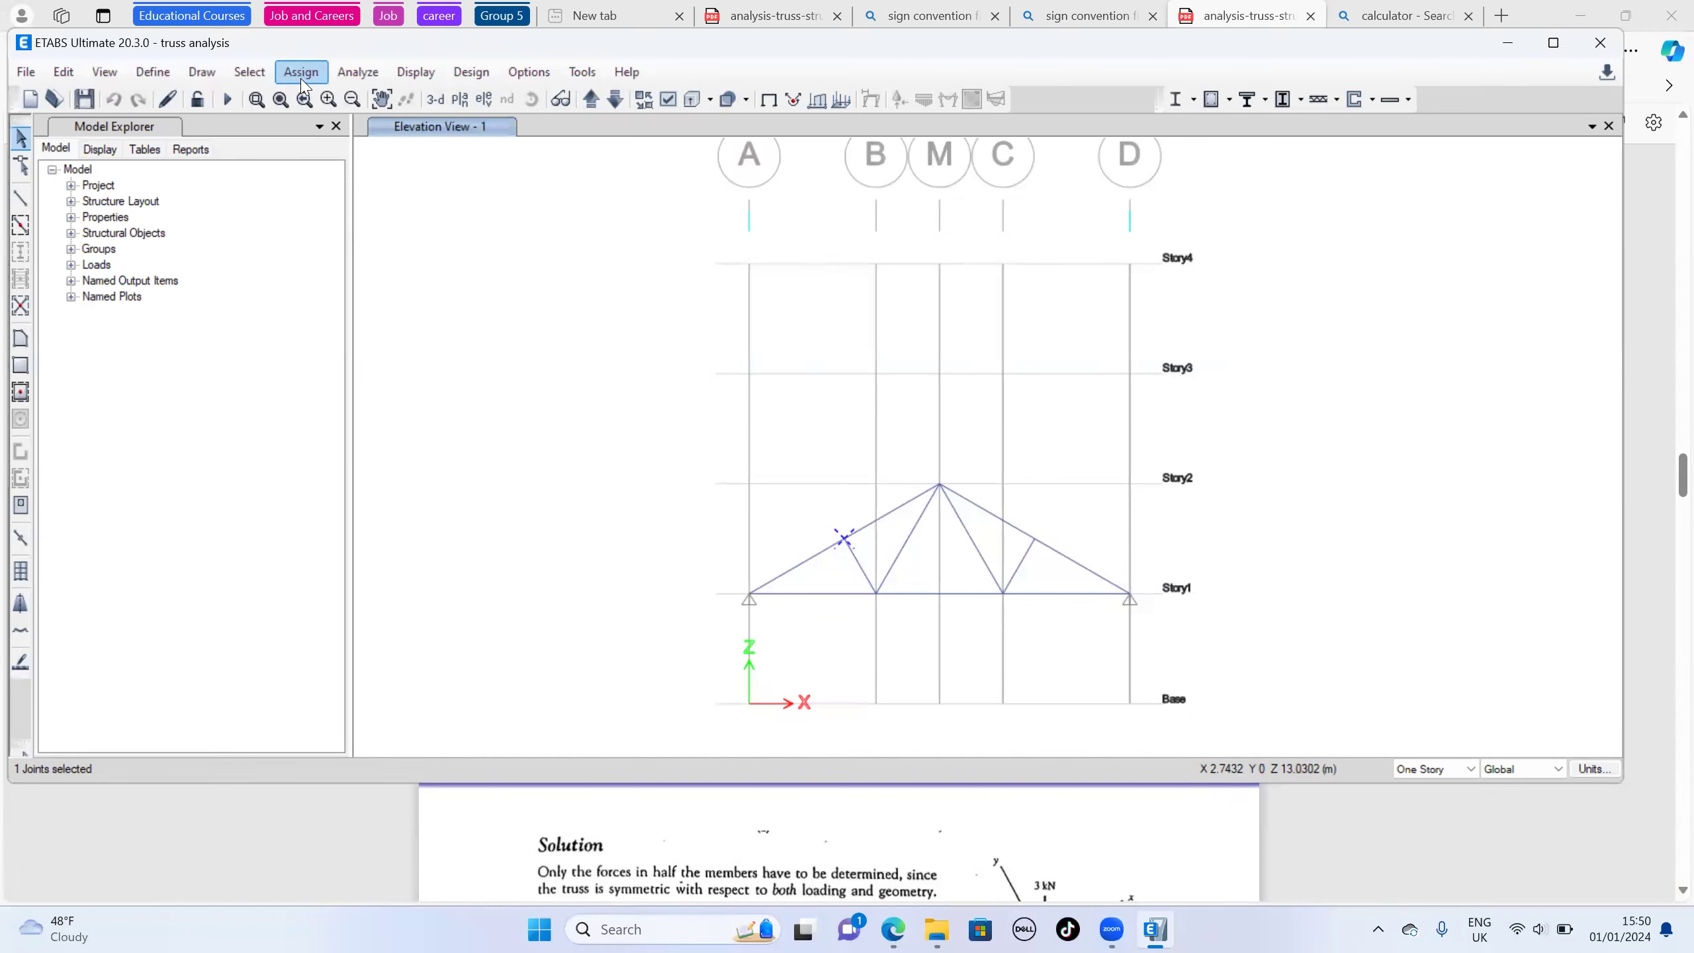
{"action": "left_click", "coordinate": [323, 79]}
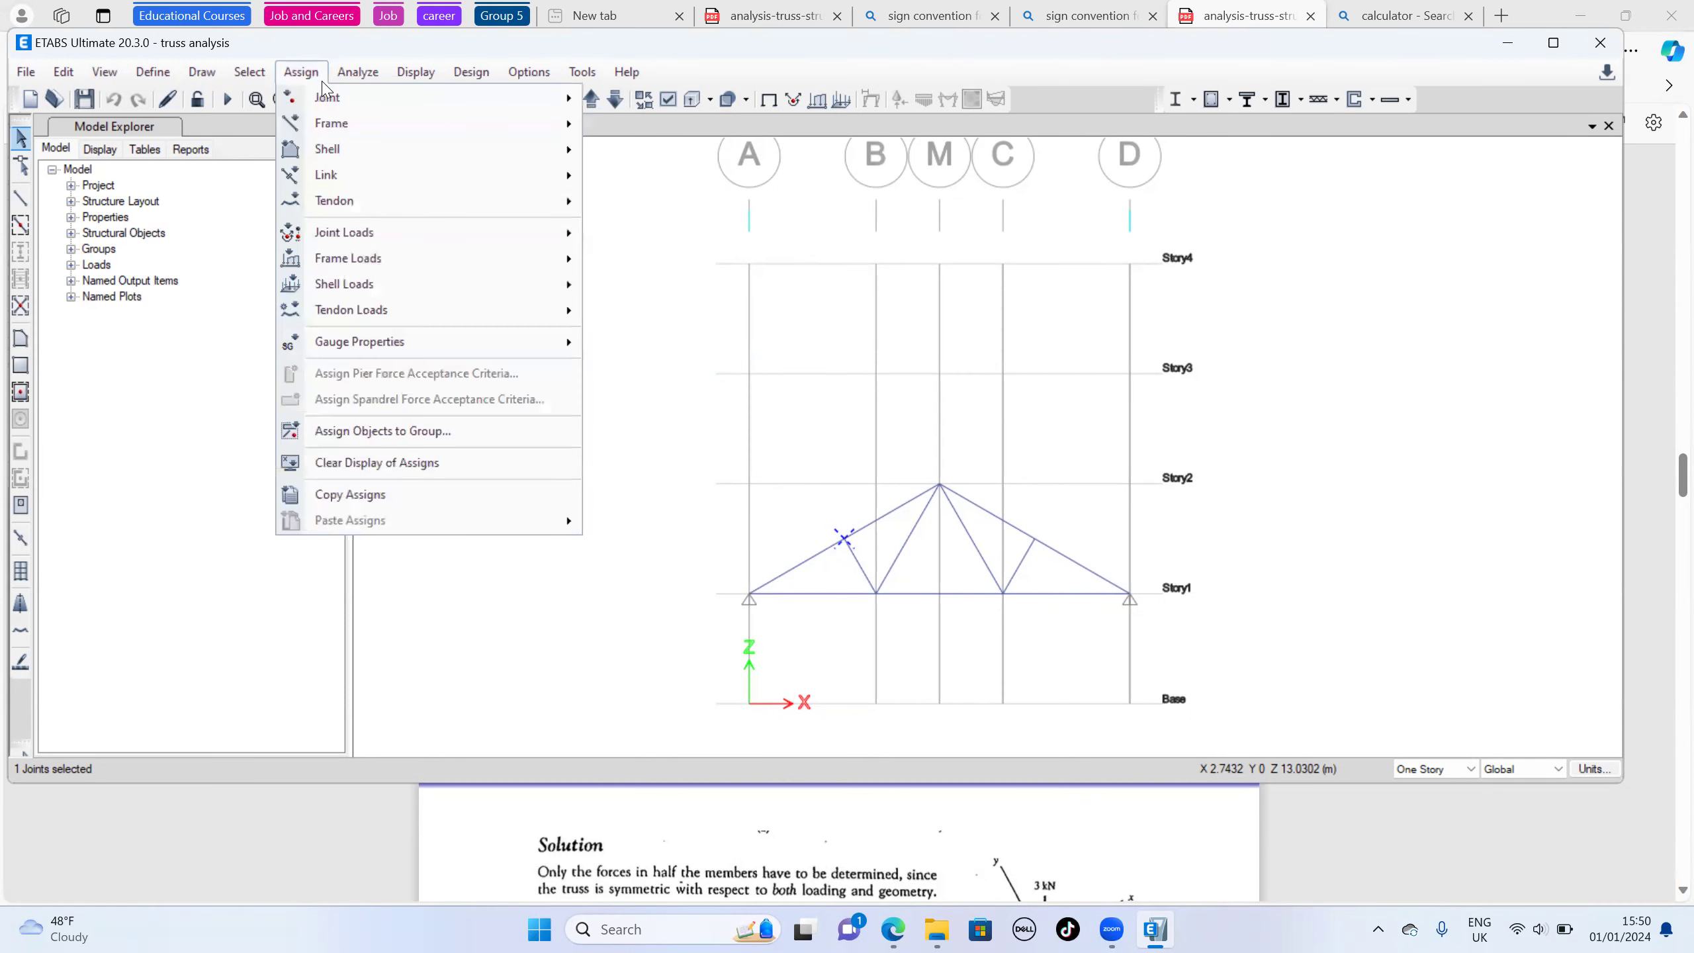
{"action": "mouse_move", "coordinate": [402, 238]}
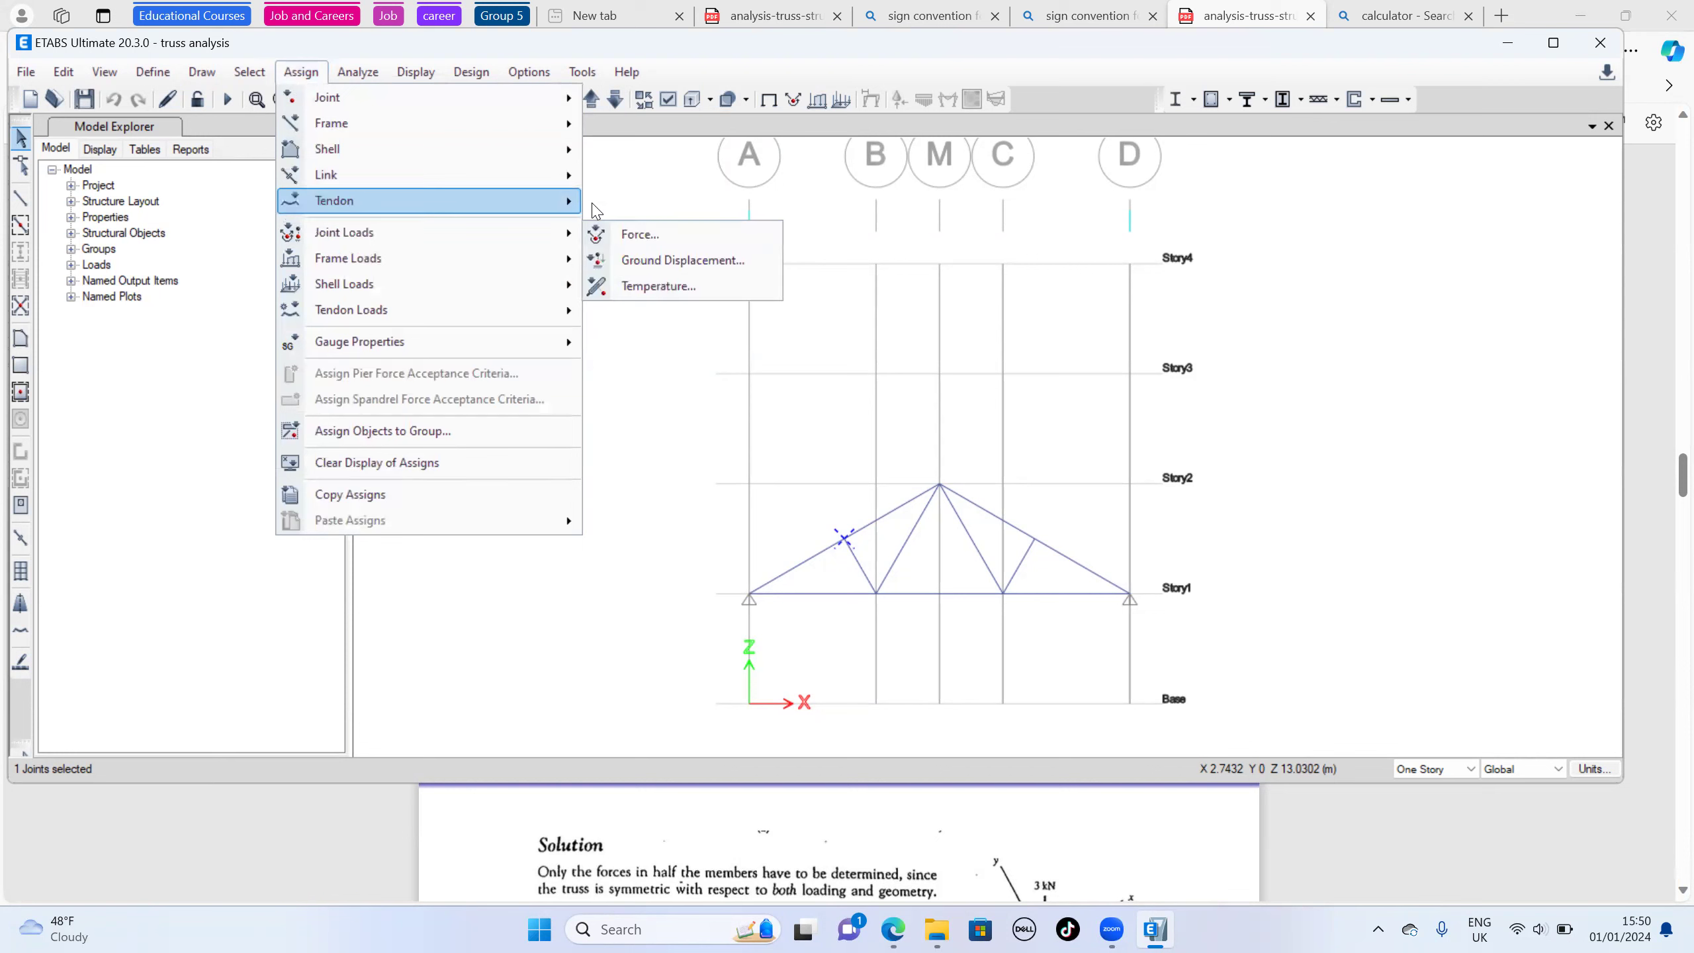
{"action": "left_click", "coordinate": [637, 234]}
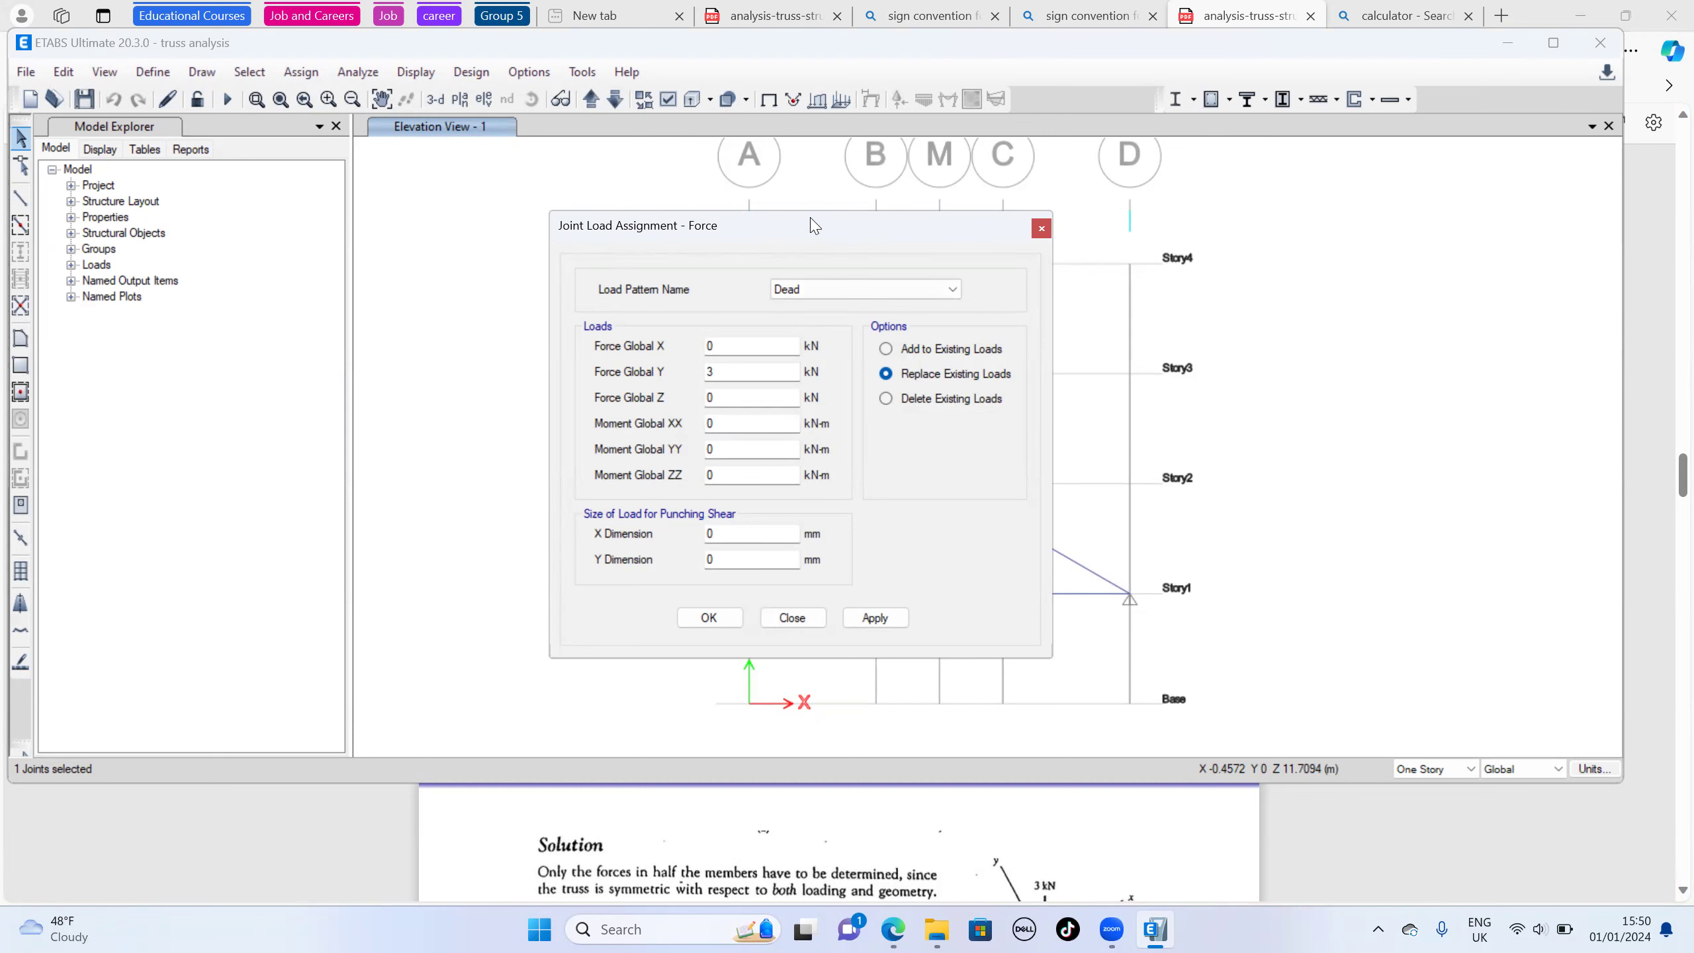
{"action": "left_click_drag", "start_coordinate": [800, 228], "coordinate": [440, 193]}
{"action": "left_click", "coordinate": [378, 341]}
{"action": "key", "text": "BackSpace"}
{"action": "type", "text": "0"}
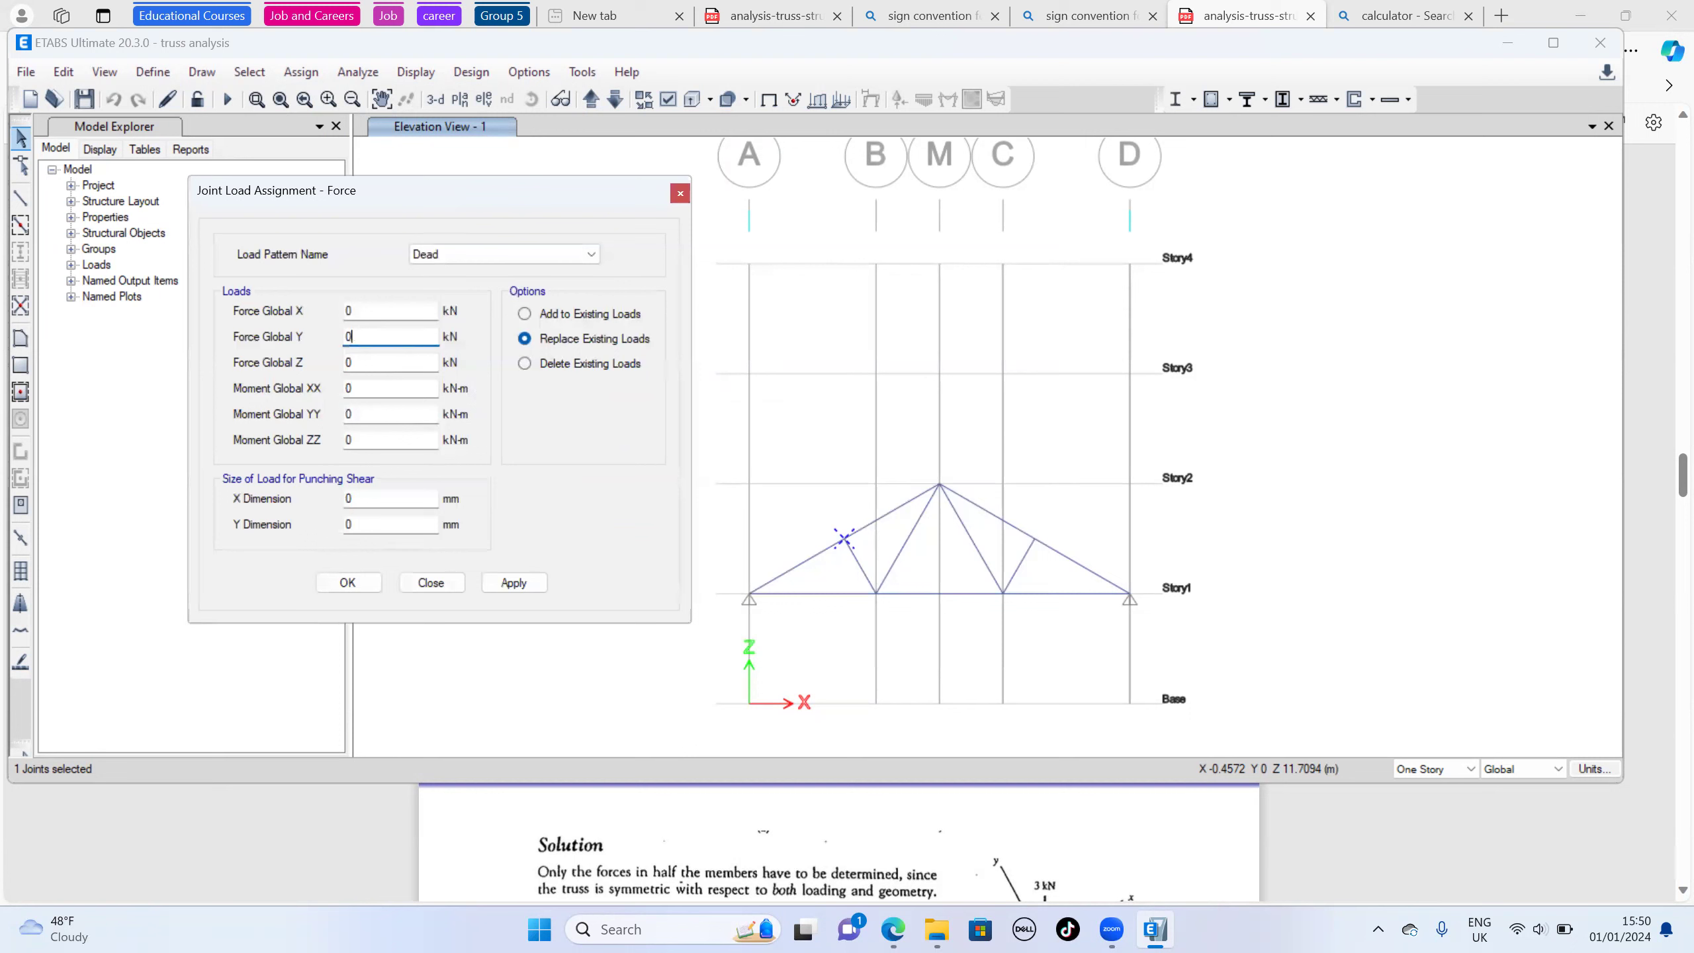
Add the right top-chord mid joint to the selection, check the PDF's loads, and apply the zero force to both joints, replacing existing loads
{"action": "left_click", "coordinate": [1034, 541]}
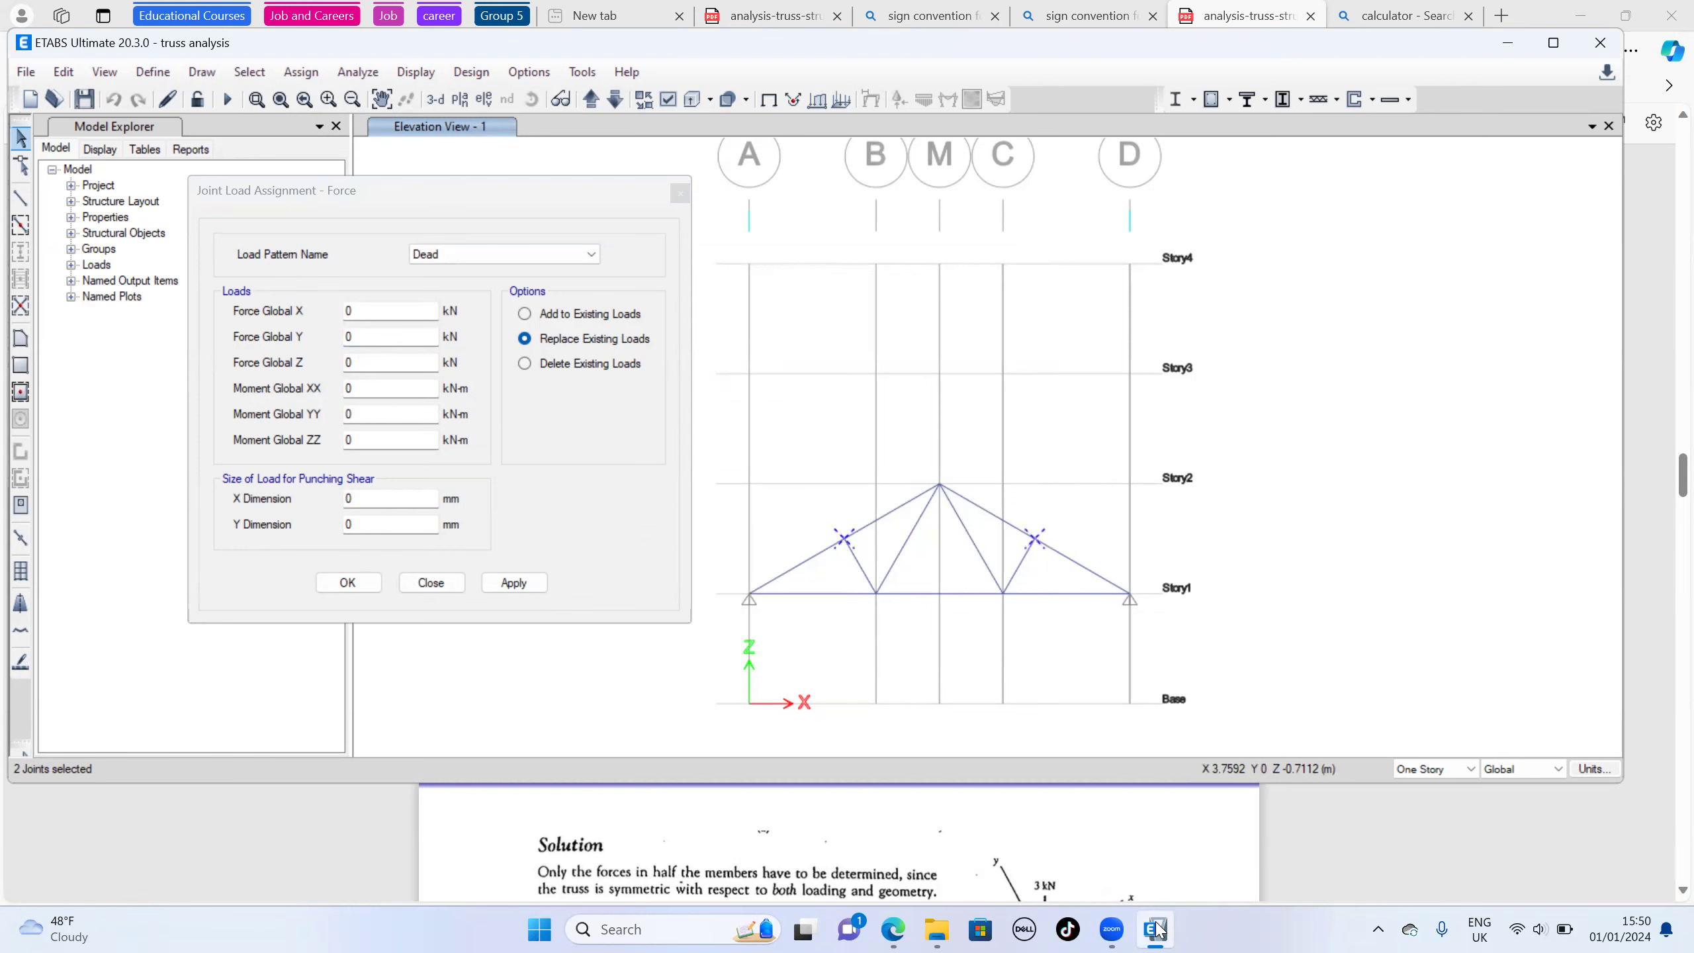
{"action": "mouse_move", "coordinate": [1159, 930]}
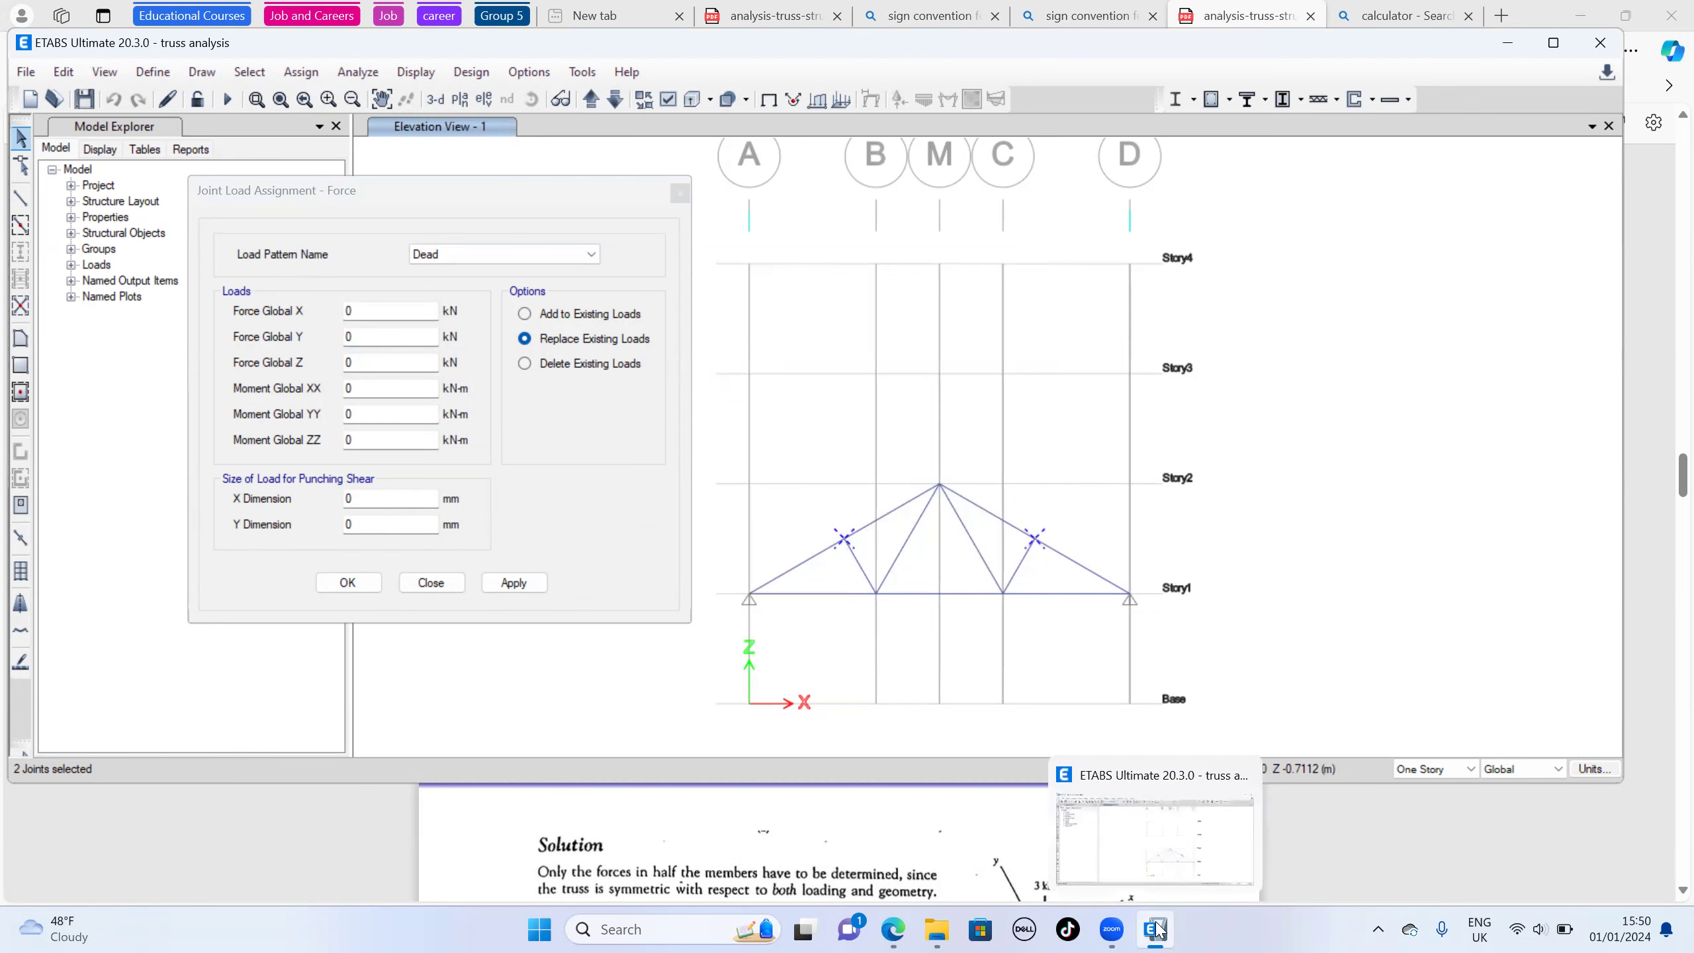
{"action": "left_click", "coordinate": [906, 929]}
{"action": "left_click", "coordinate": [906, 929]}
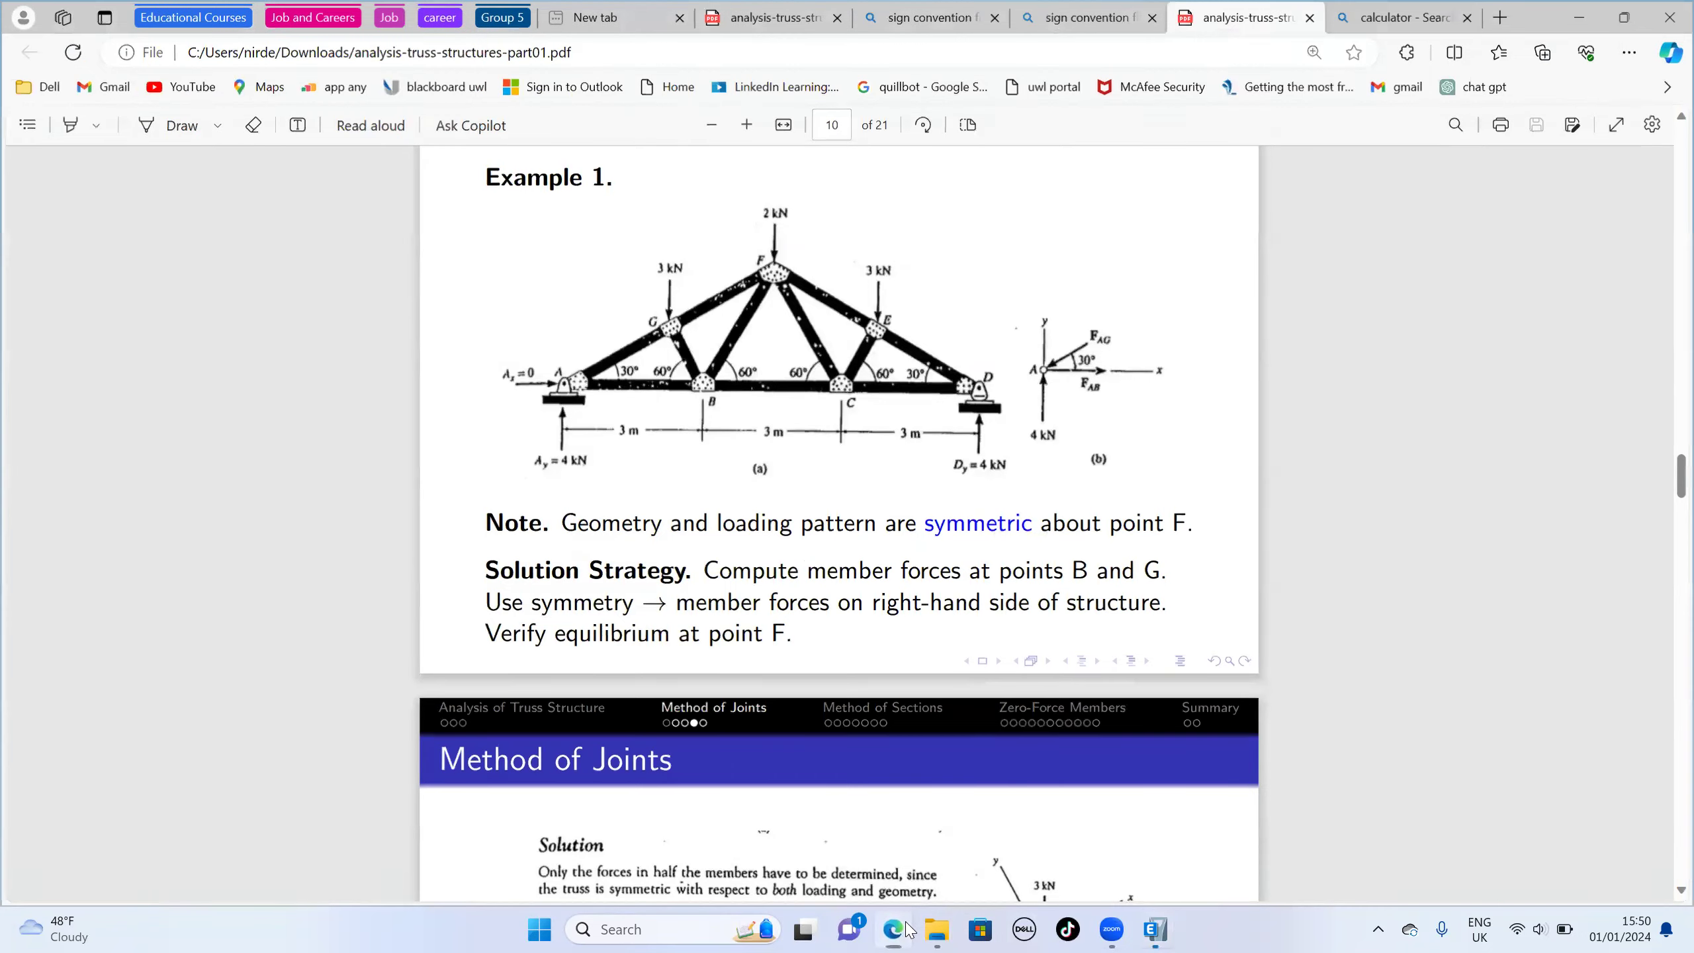
{"action": "left_click", "coordinate": [494, 584]}
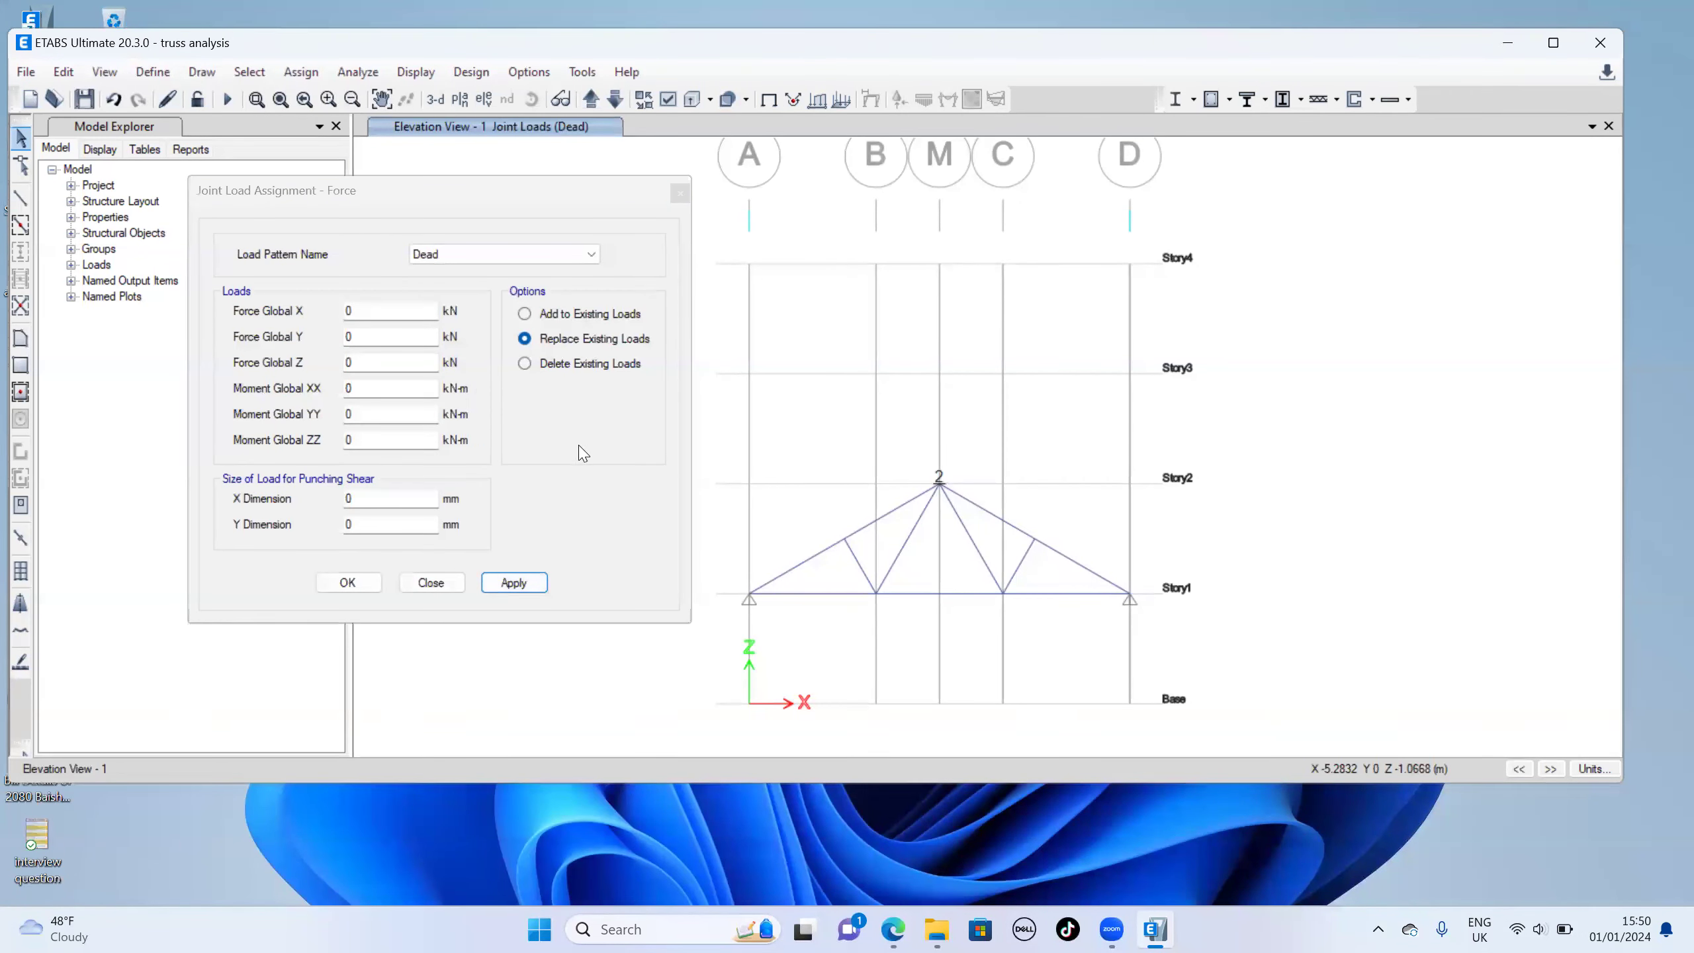
Assign a Dead joint force of 3 kN in Global Z to both top-chord mid joints
{"action": "left_click", "coordinate": [844, 540]}
{"action": "left_click", "coordinate": [1034, 540]}
{"action": "left_click", "coordinate": [381, 365]}
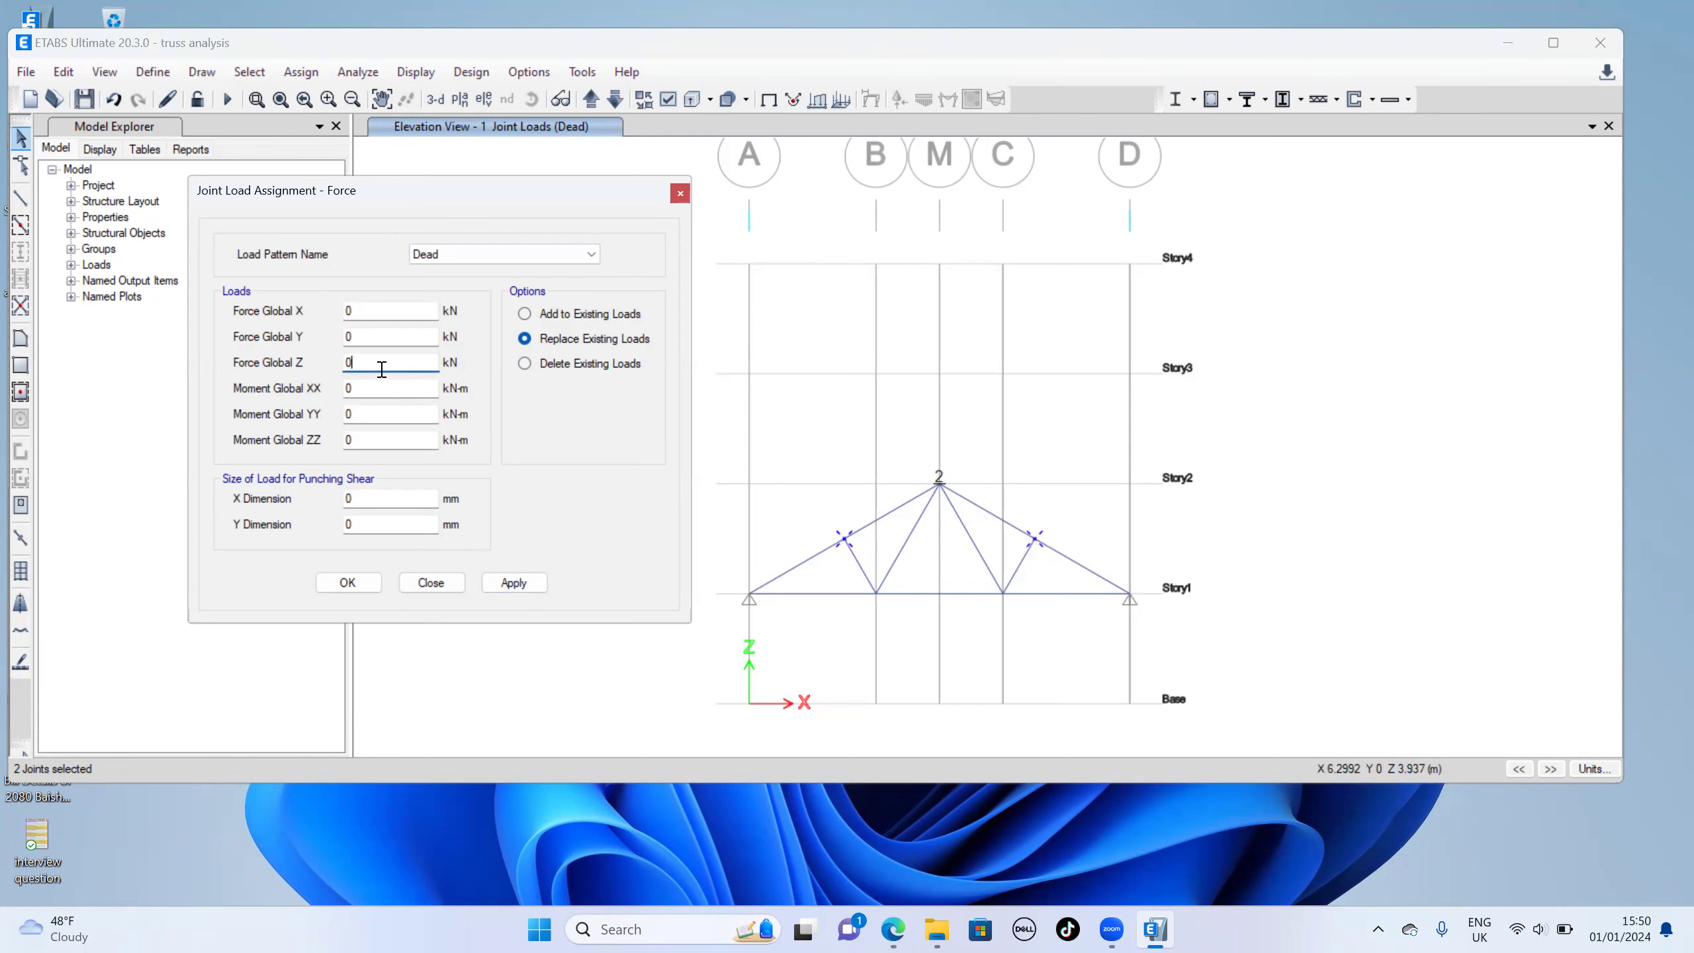
{"action": "key", "text": "BackSpace"}
{"action": "type", "text": "3"}
{"action": "left_click", "coordinate": [513, 582]}
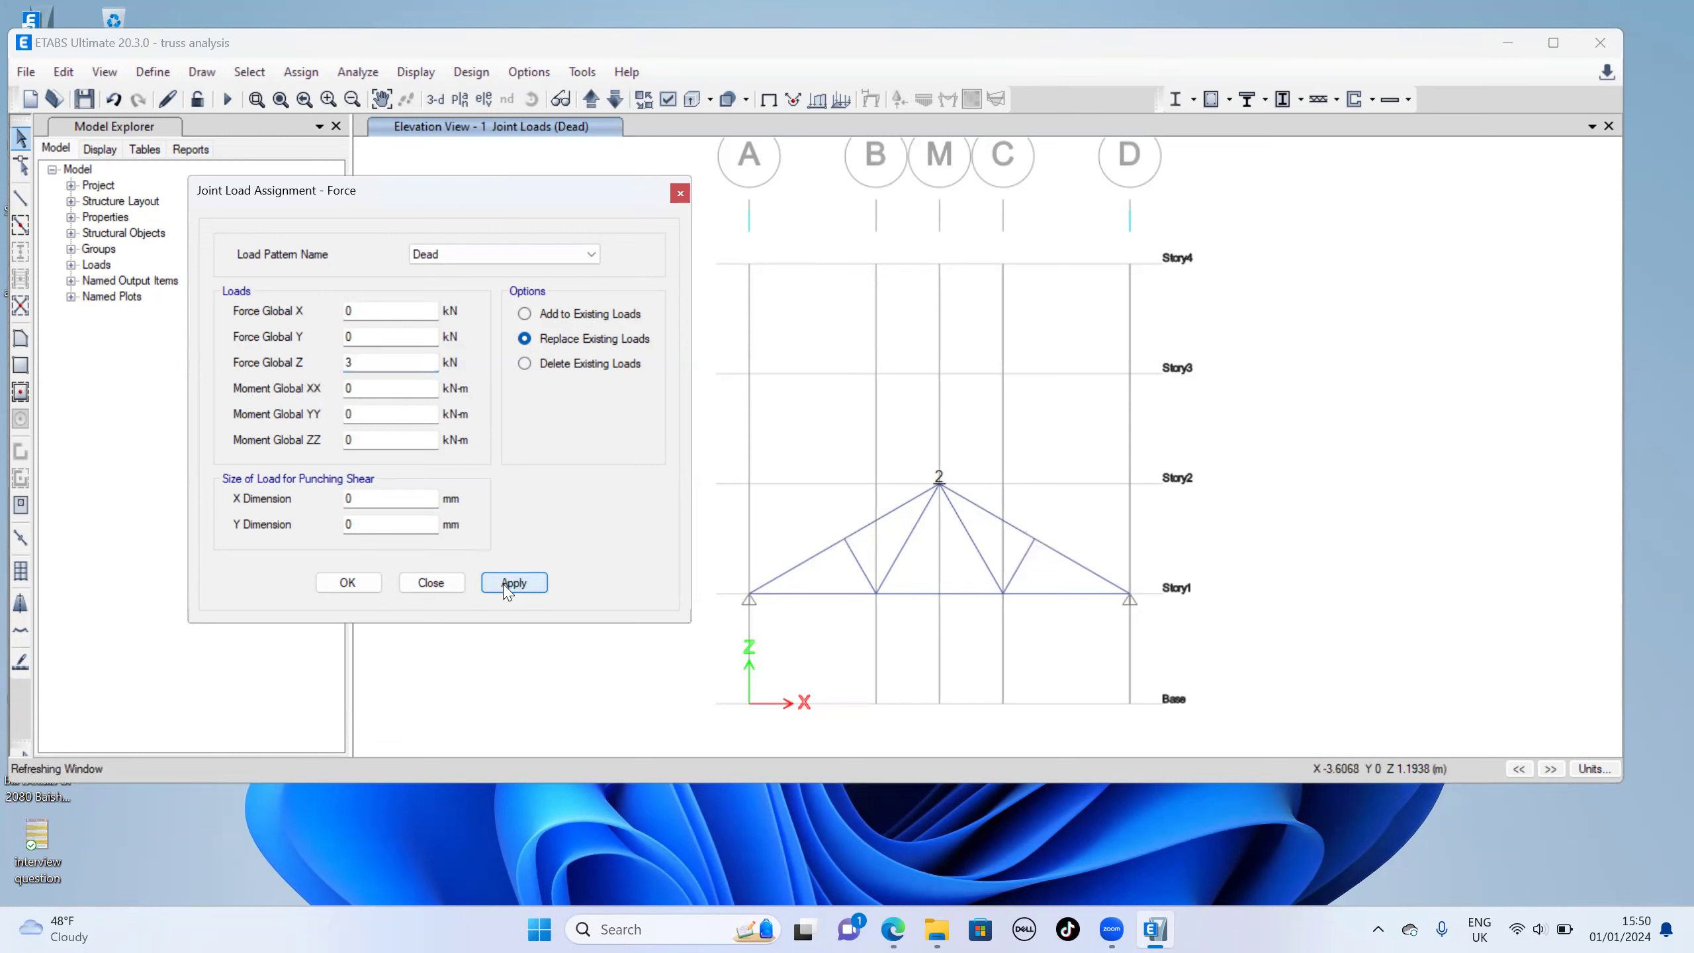
Replace the Dead joint force on both top-chord mid joints with -3 kN in Global Z
{"action": "left_click", "coordinate": [348, 364]}
{"action": "type", "text": "-"}
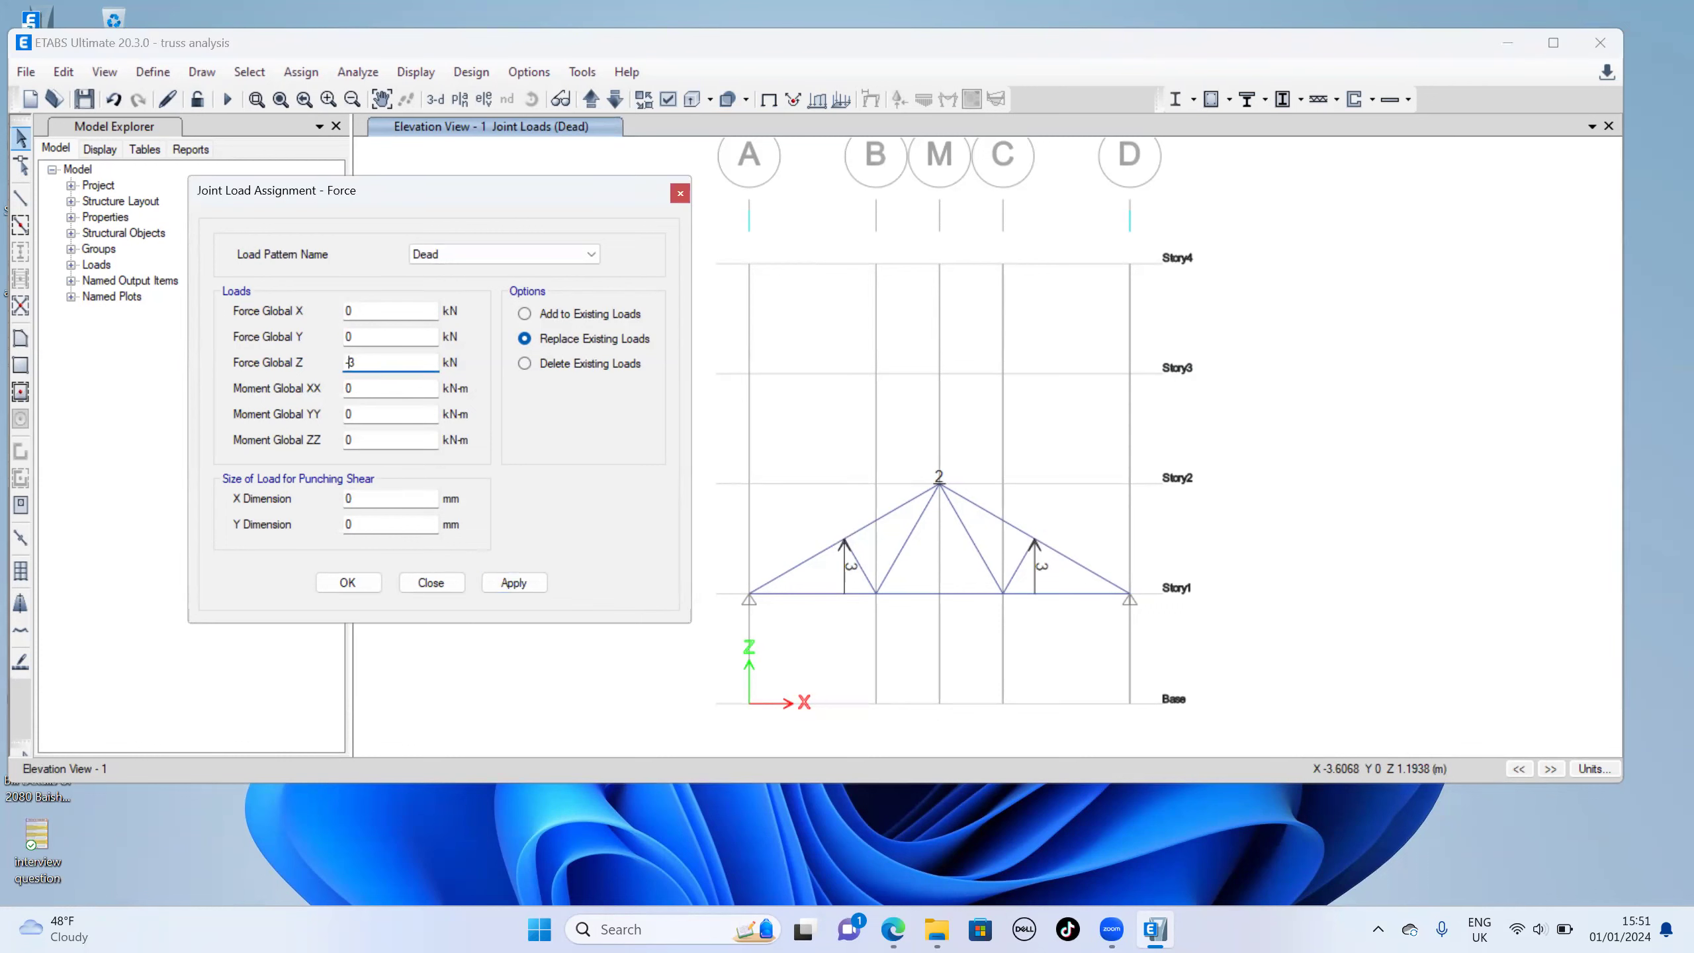
{"action": "left_click", "coordinate": [511, 583]}
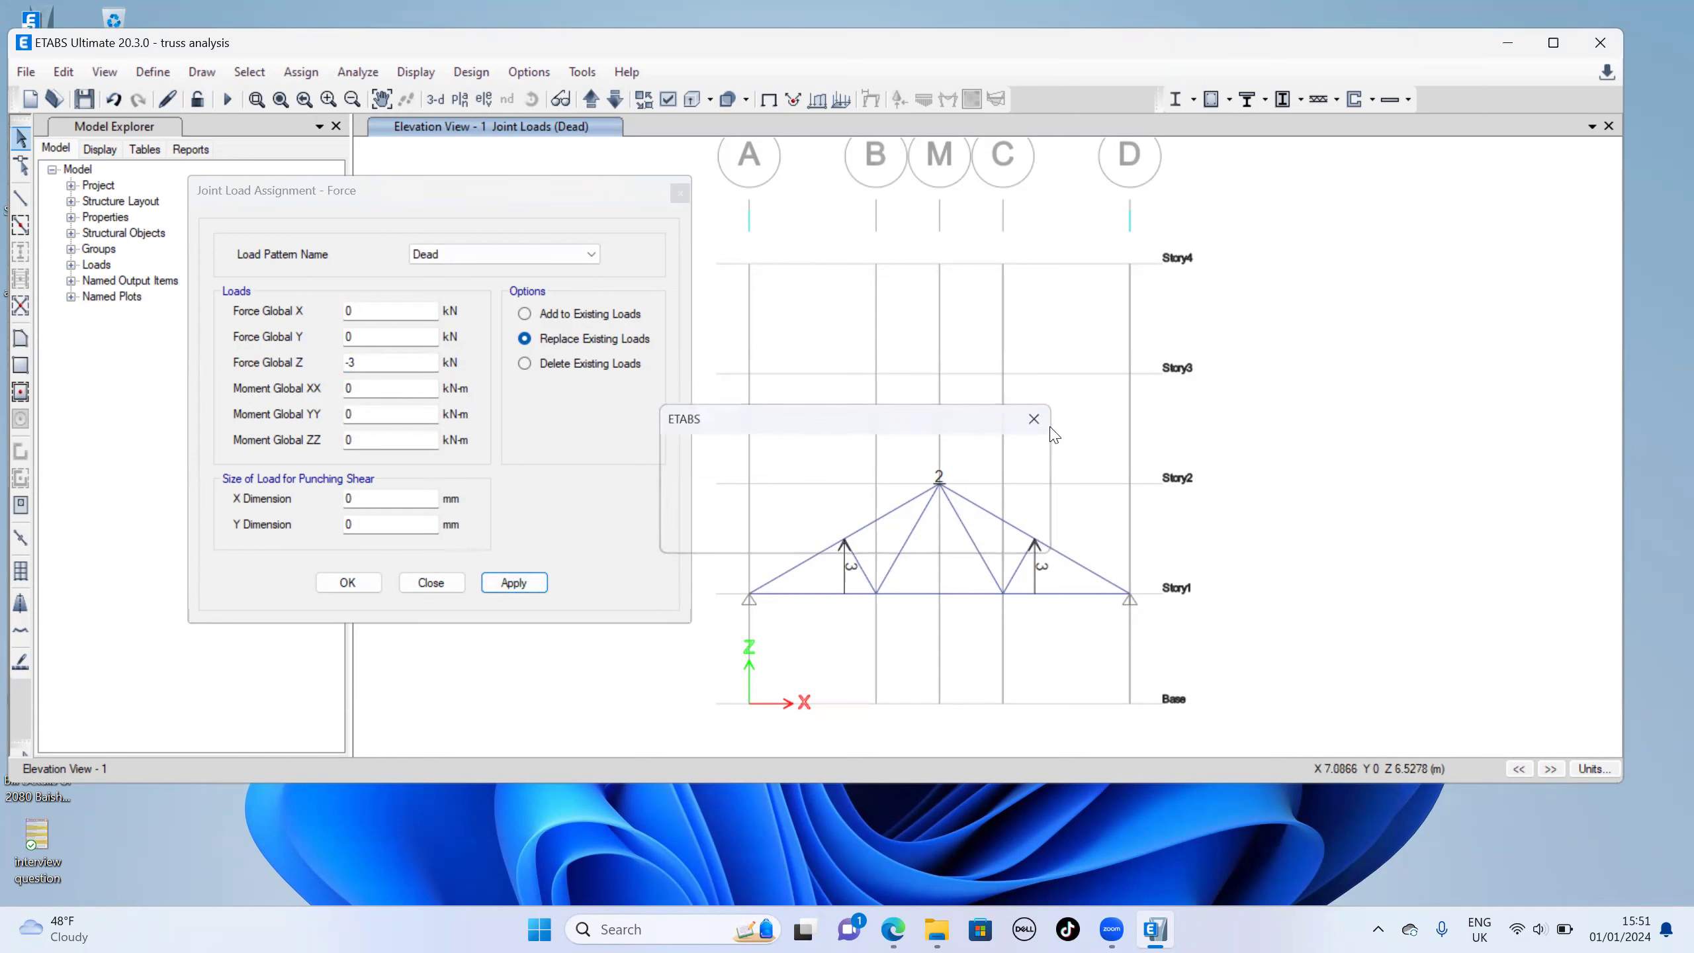
{"action": "left_click", "coordinate": [844, 541]}
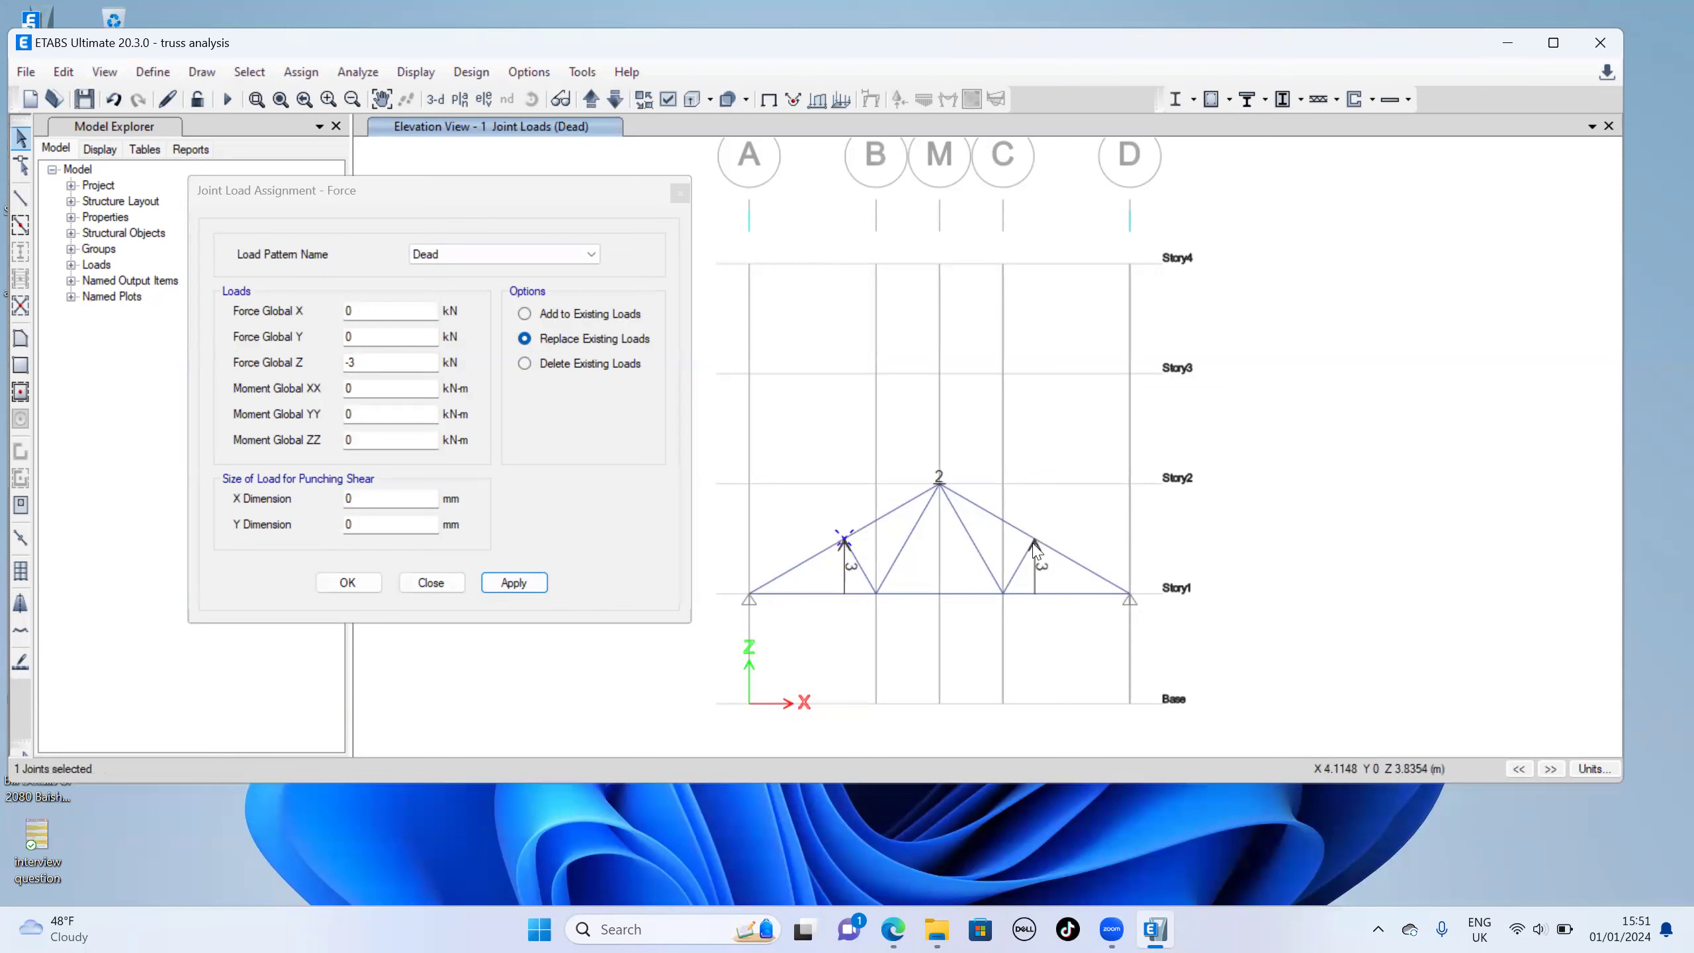
{"action": "left_click", "coordinate": [1034, 542]}
{"action": "left_click", "coordinate": [514, 582]}
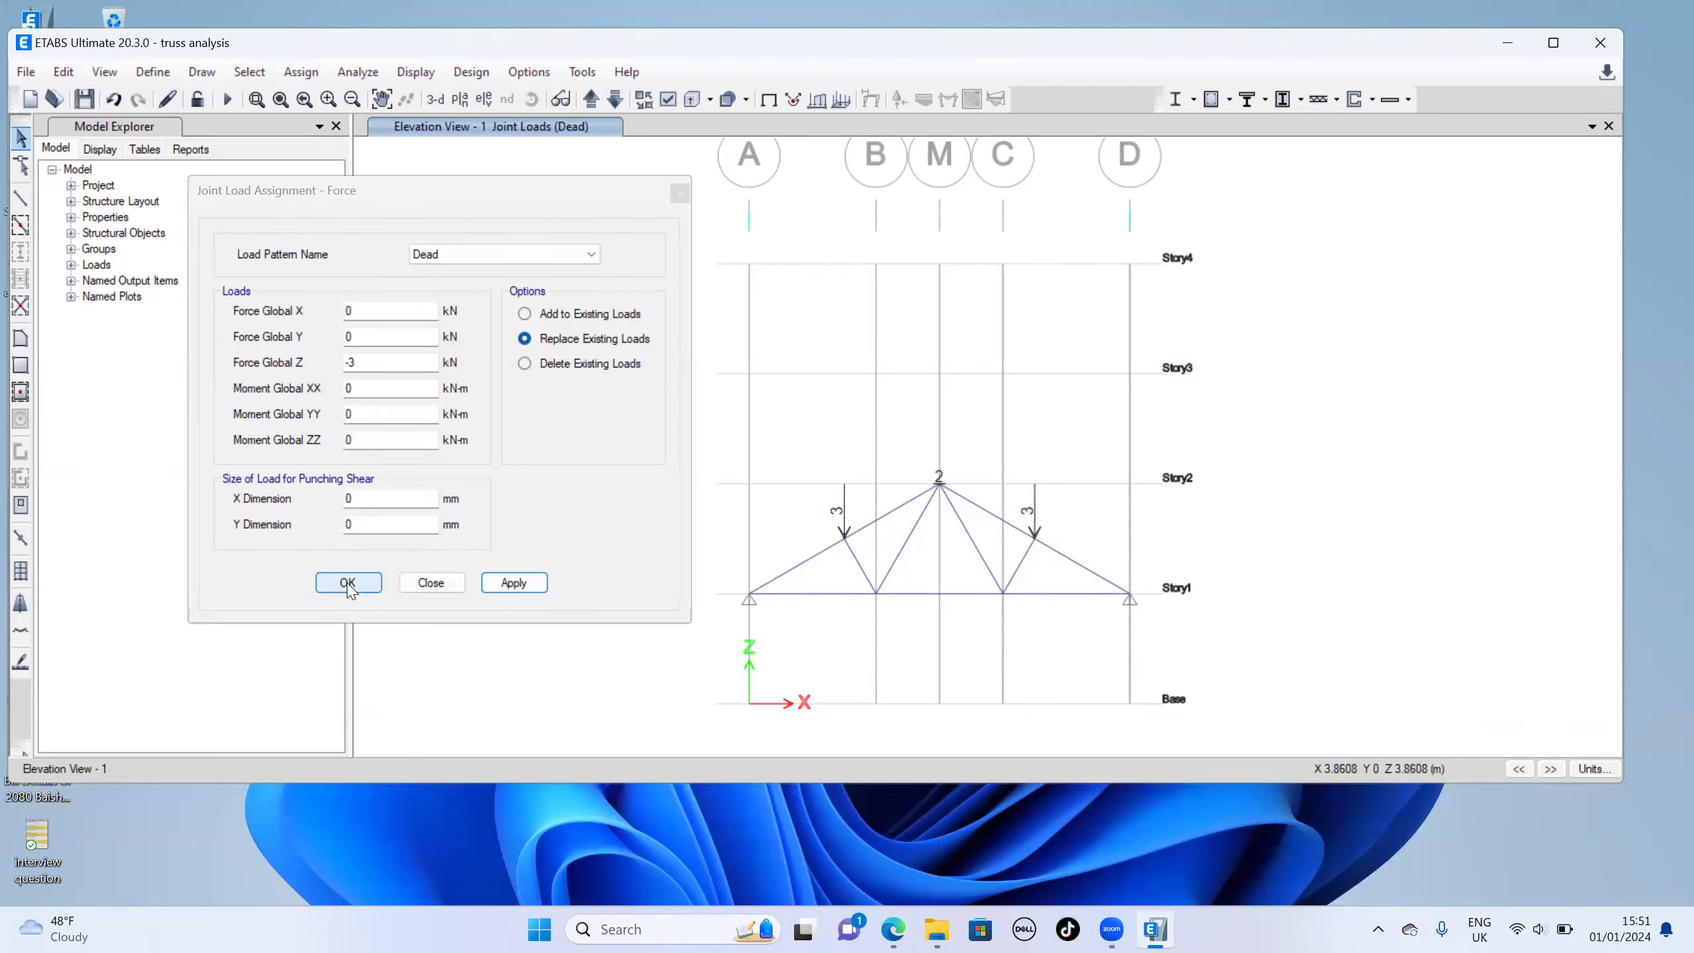
Clear the apex joint's existing Dead load with a zero force, and reassign it as 2 kN downward in Global Z
{"action": "left_click", "coordinate": [940, 489]}
{"action": "left_click", "coordinate": [420, 368]}
{"action": "key", "text": "BackSpace"}
{"action": "key", "text": "BackSpace"}
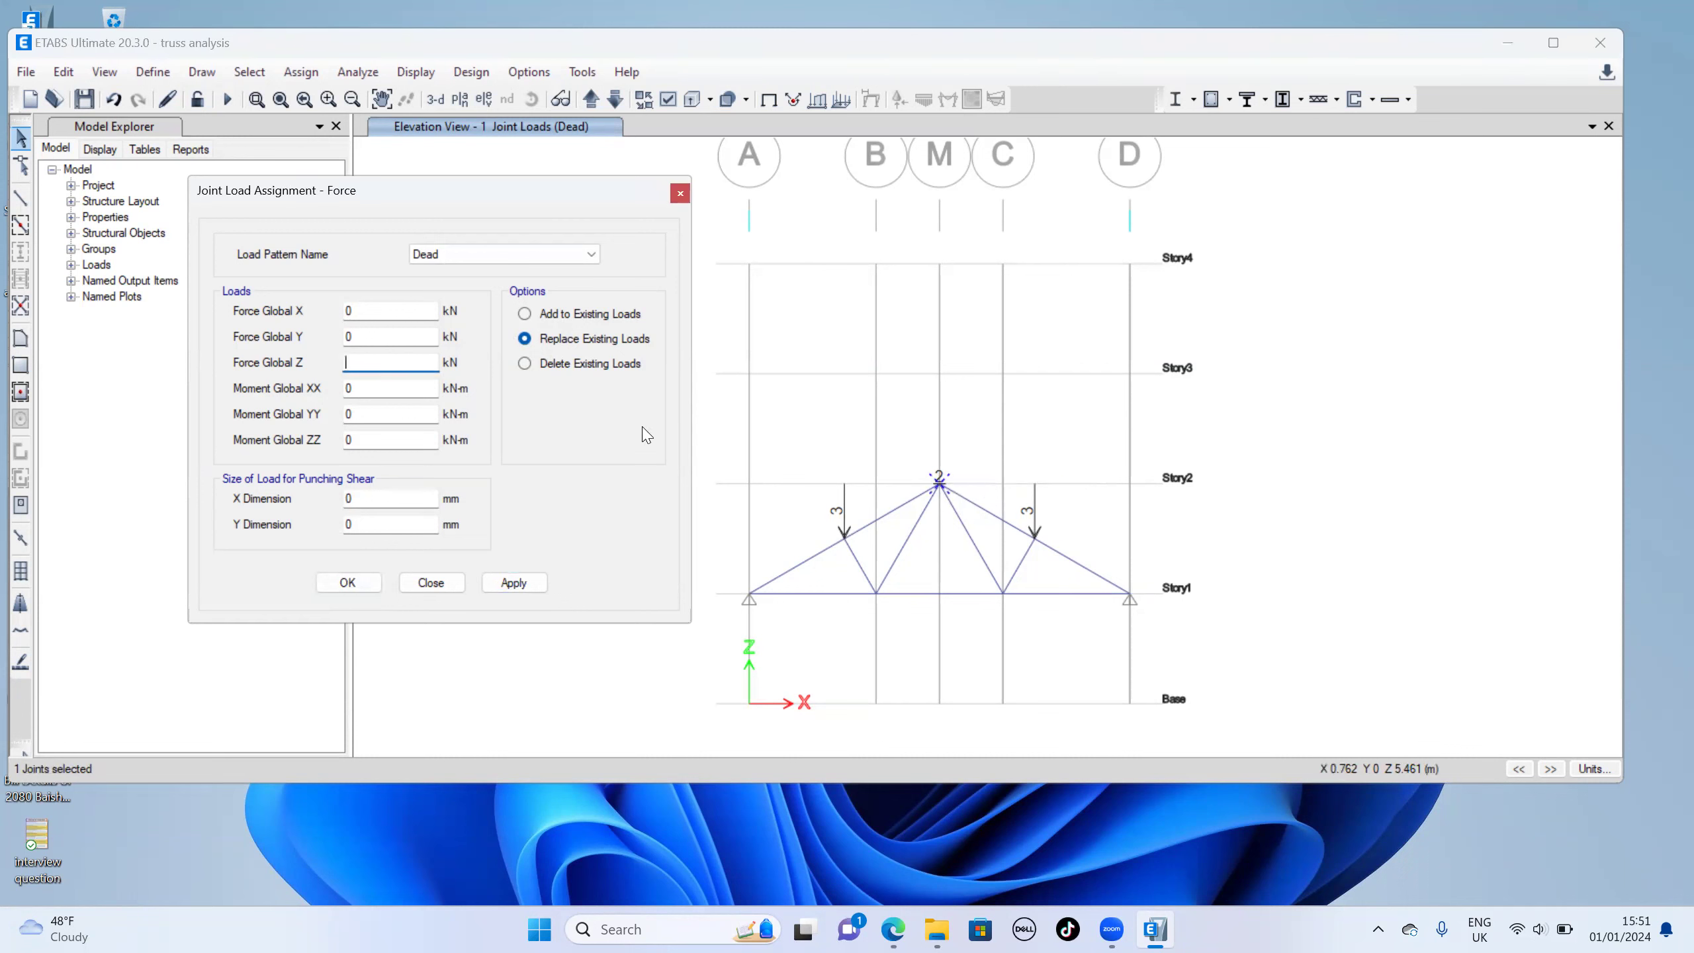
{"action": "left_click", "coordinate": [512, 582]}
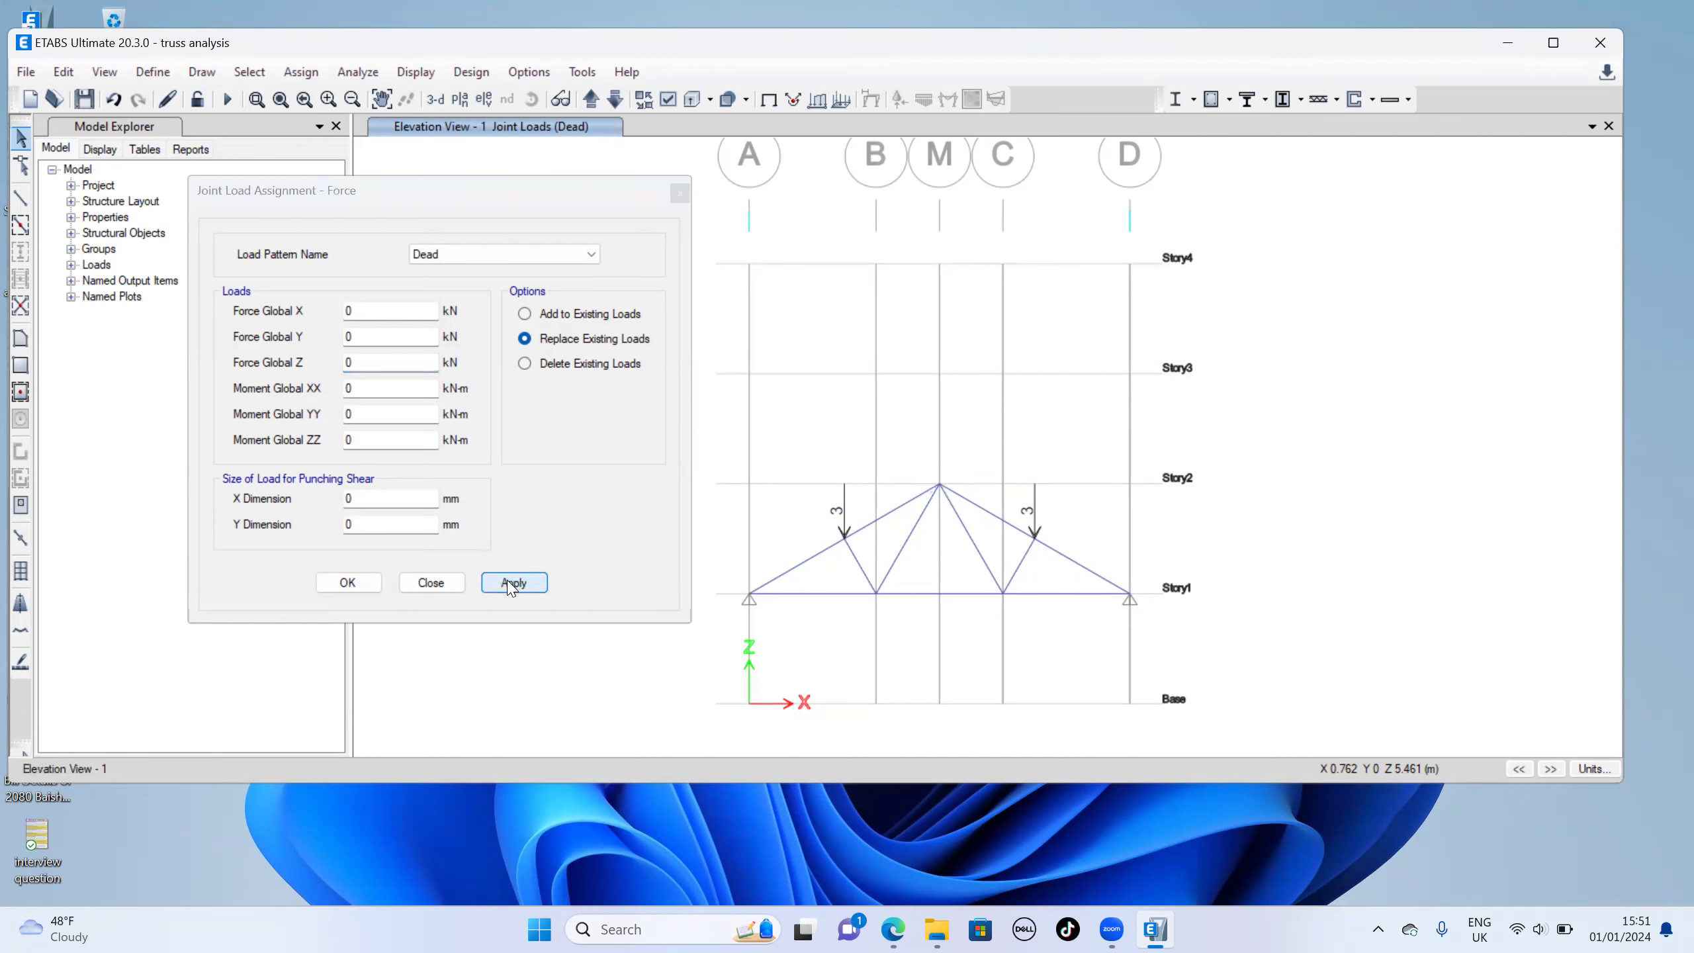
{"action": "left_click", "coordinate": [942, 486]}
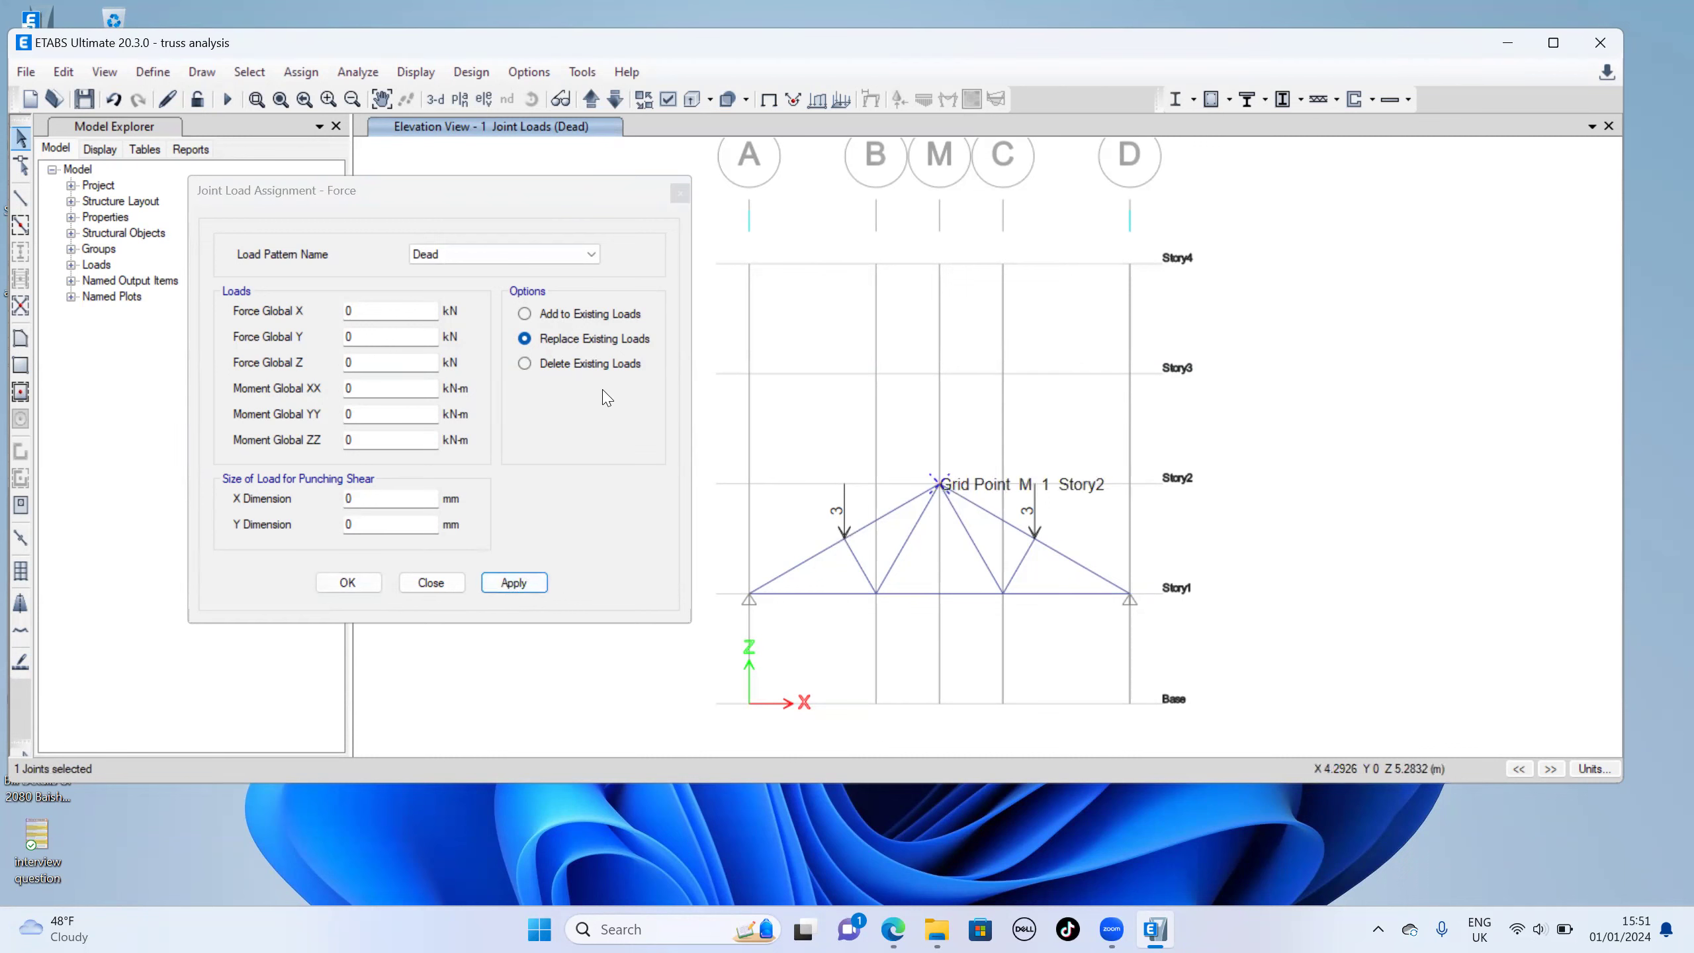
{"action": "left_click", "coordinate": [376, 361]}
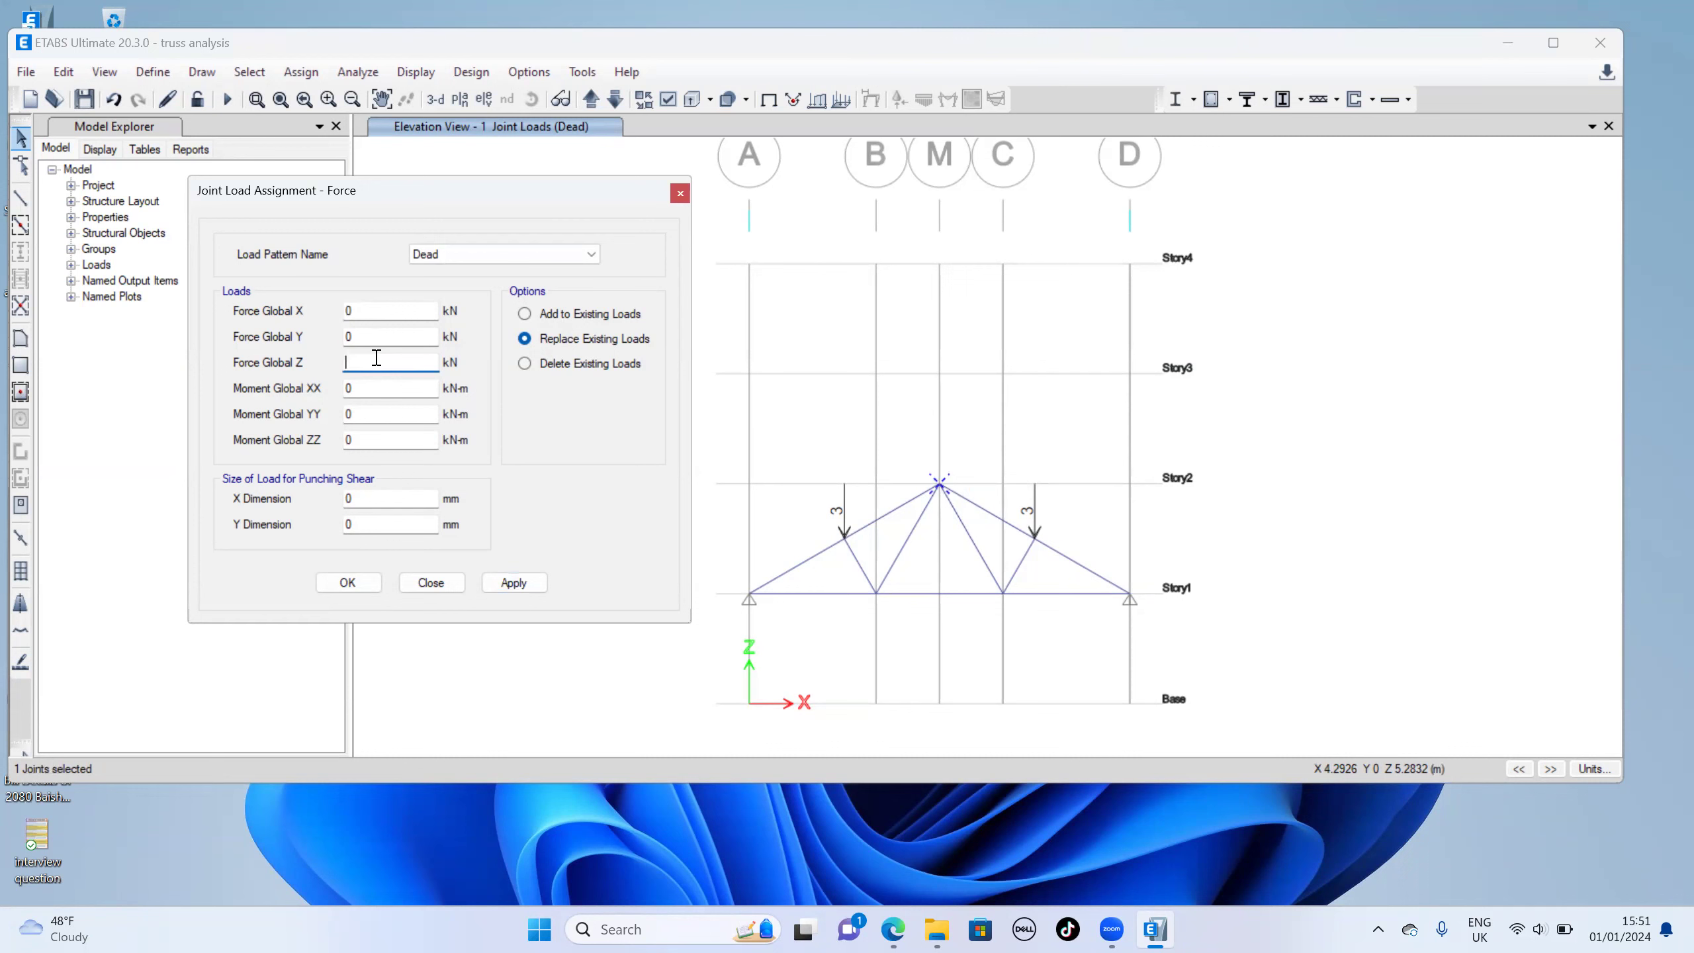
{"action": "left_click", "coordinate": [512, 583]}
{"action": "left_click", "coordinate": [371, 582]}
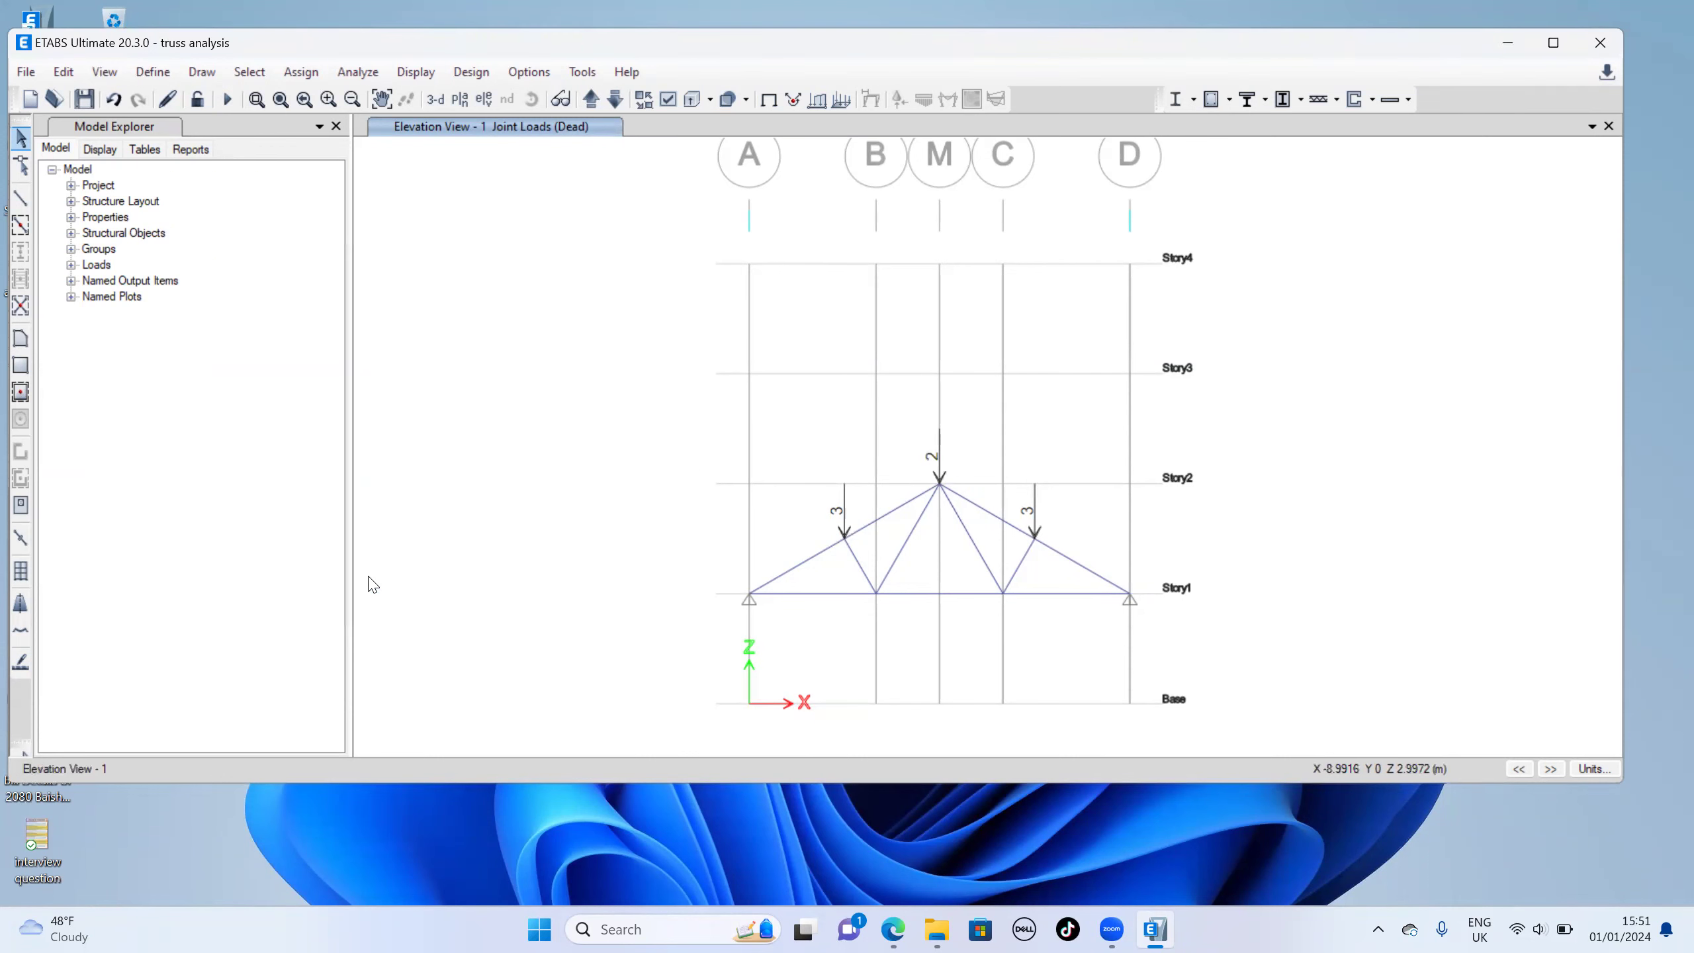
Run the analysis and display the Dead point reactions as arrows for the Fx and Fz components
{"action": "left_click", "coordinate": [228, 100]}
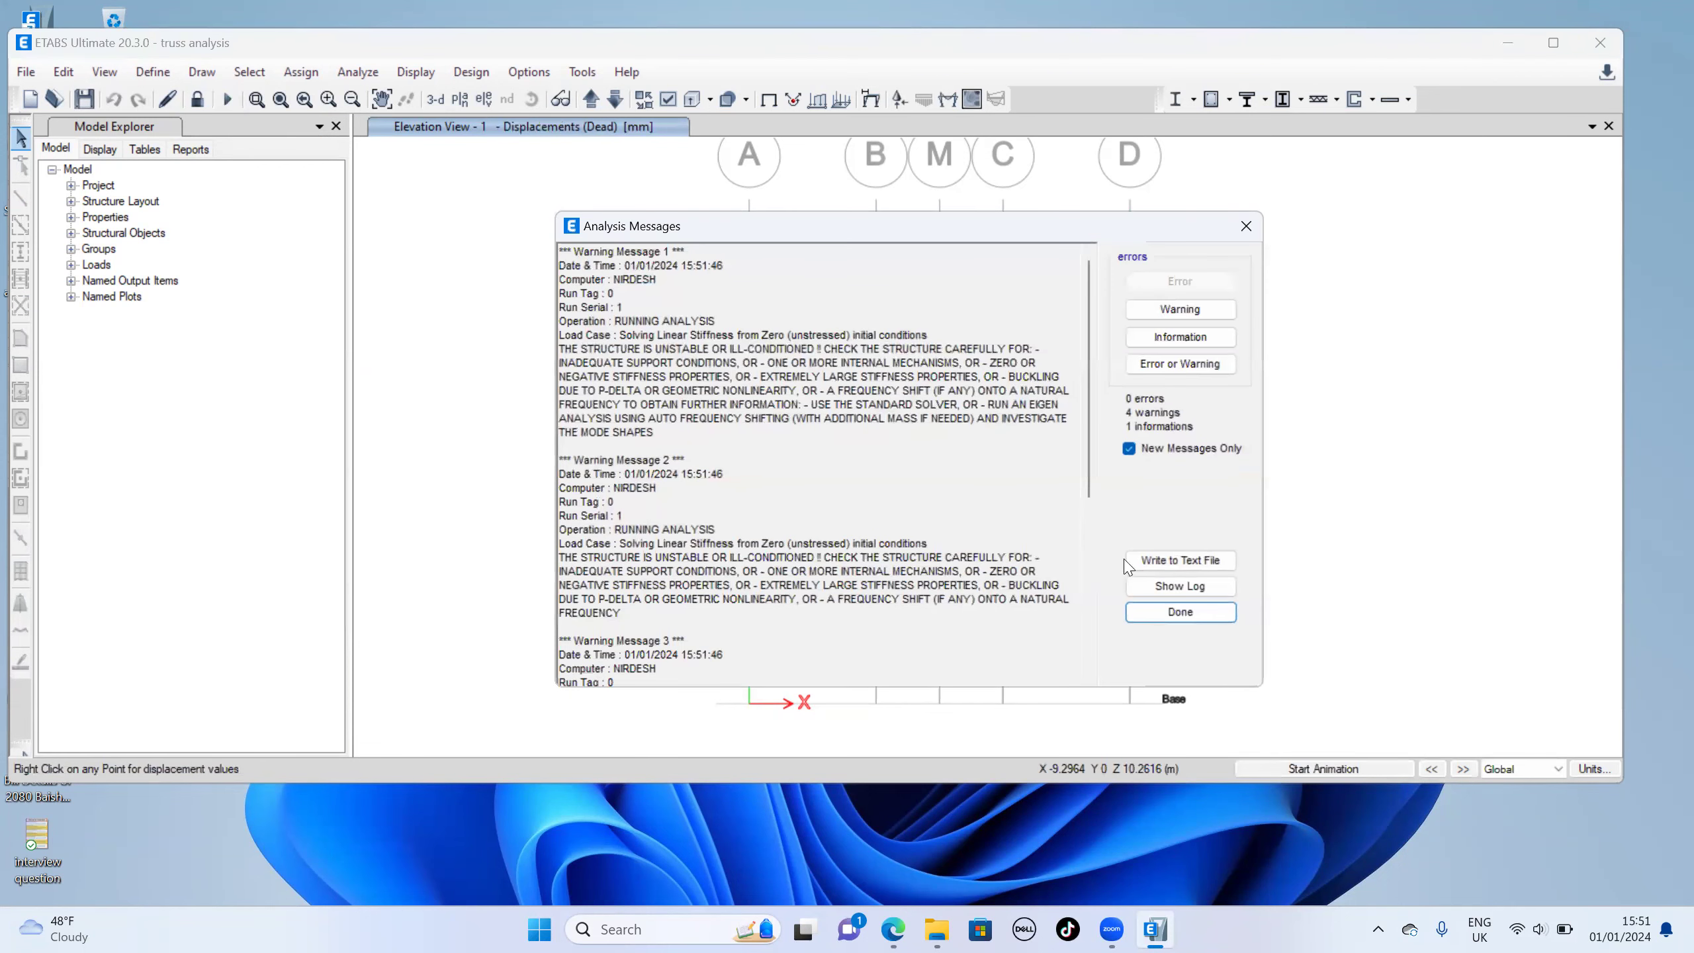
{"action": "left_click", "coordinate": [1166, 603]}
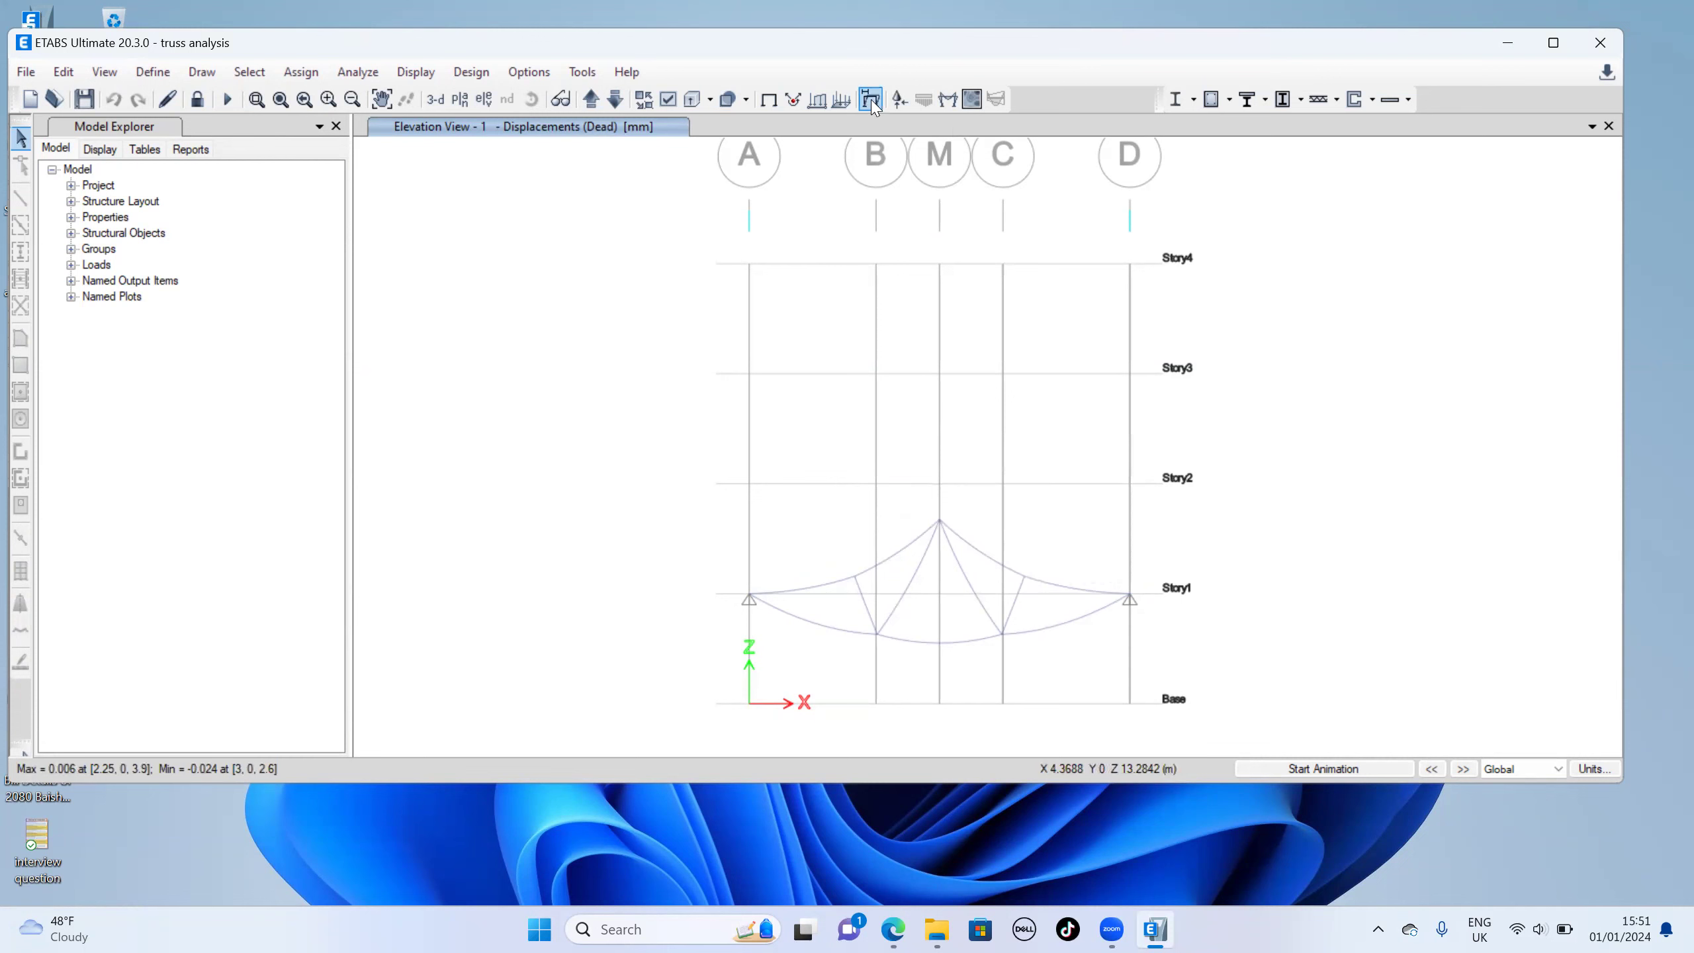
{"action": "left_click", "coordinate": [900, 100]}
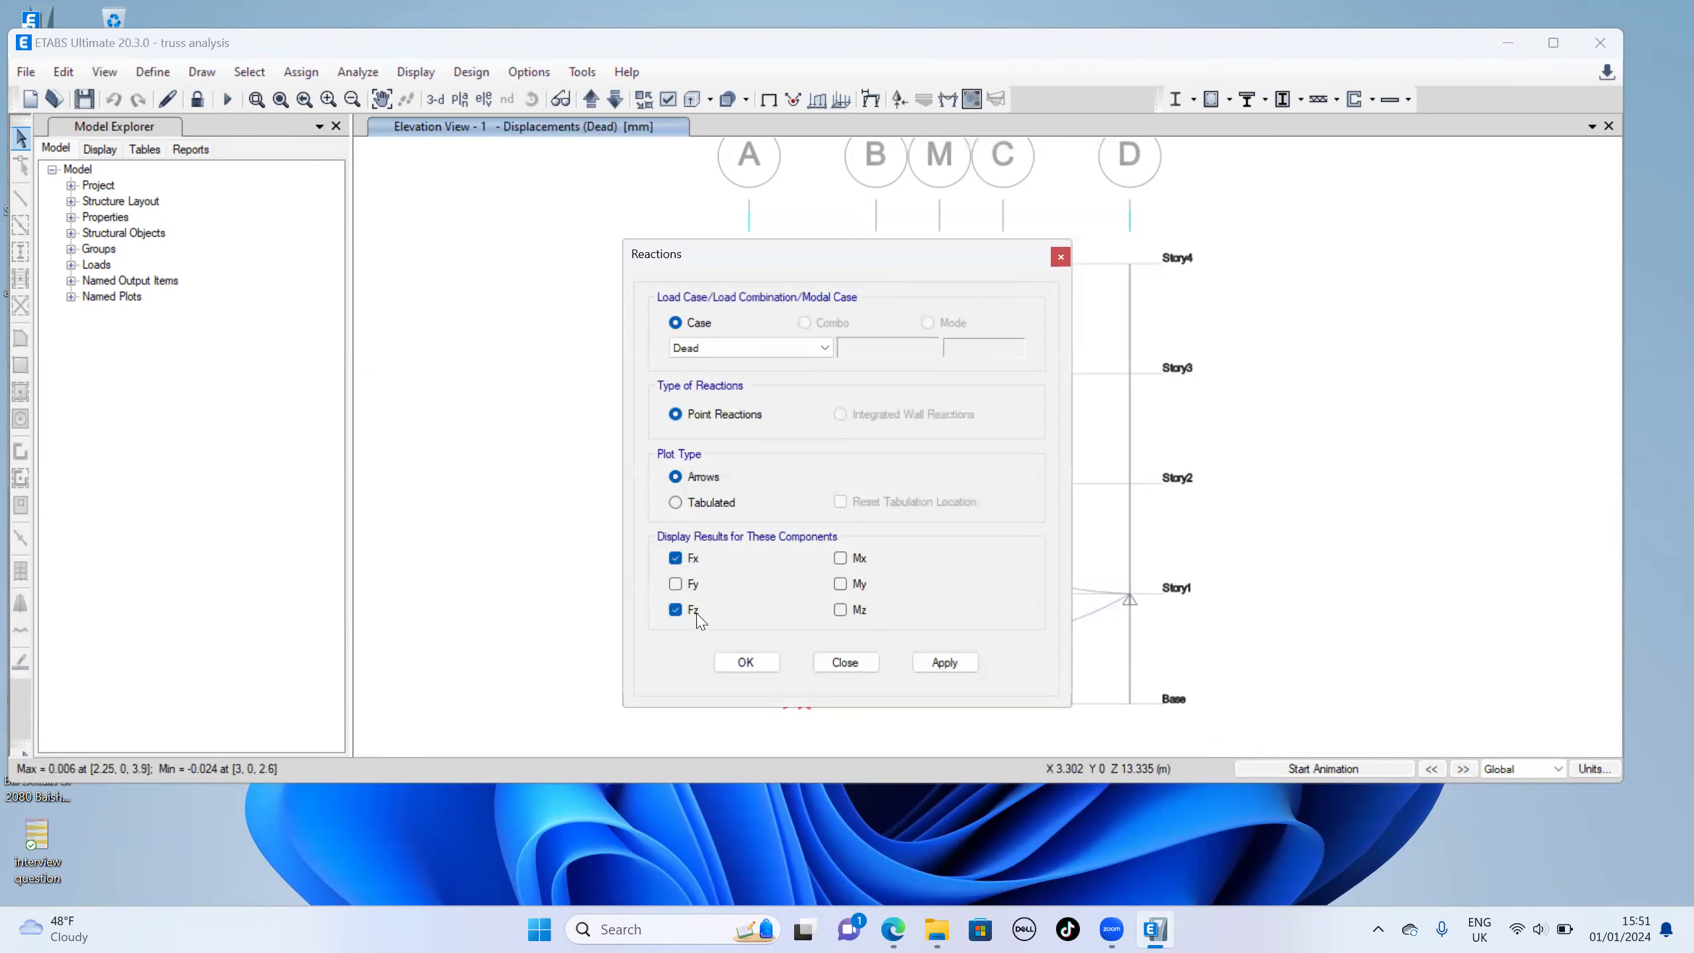
{"action": "left_click", "coordinate": [938, 661]}
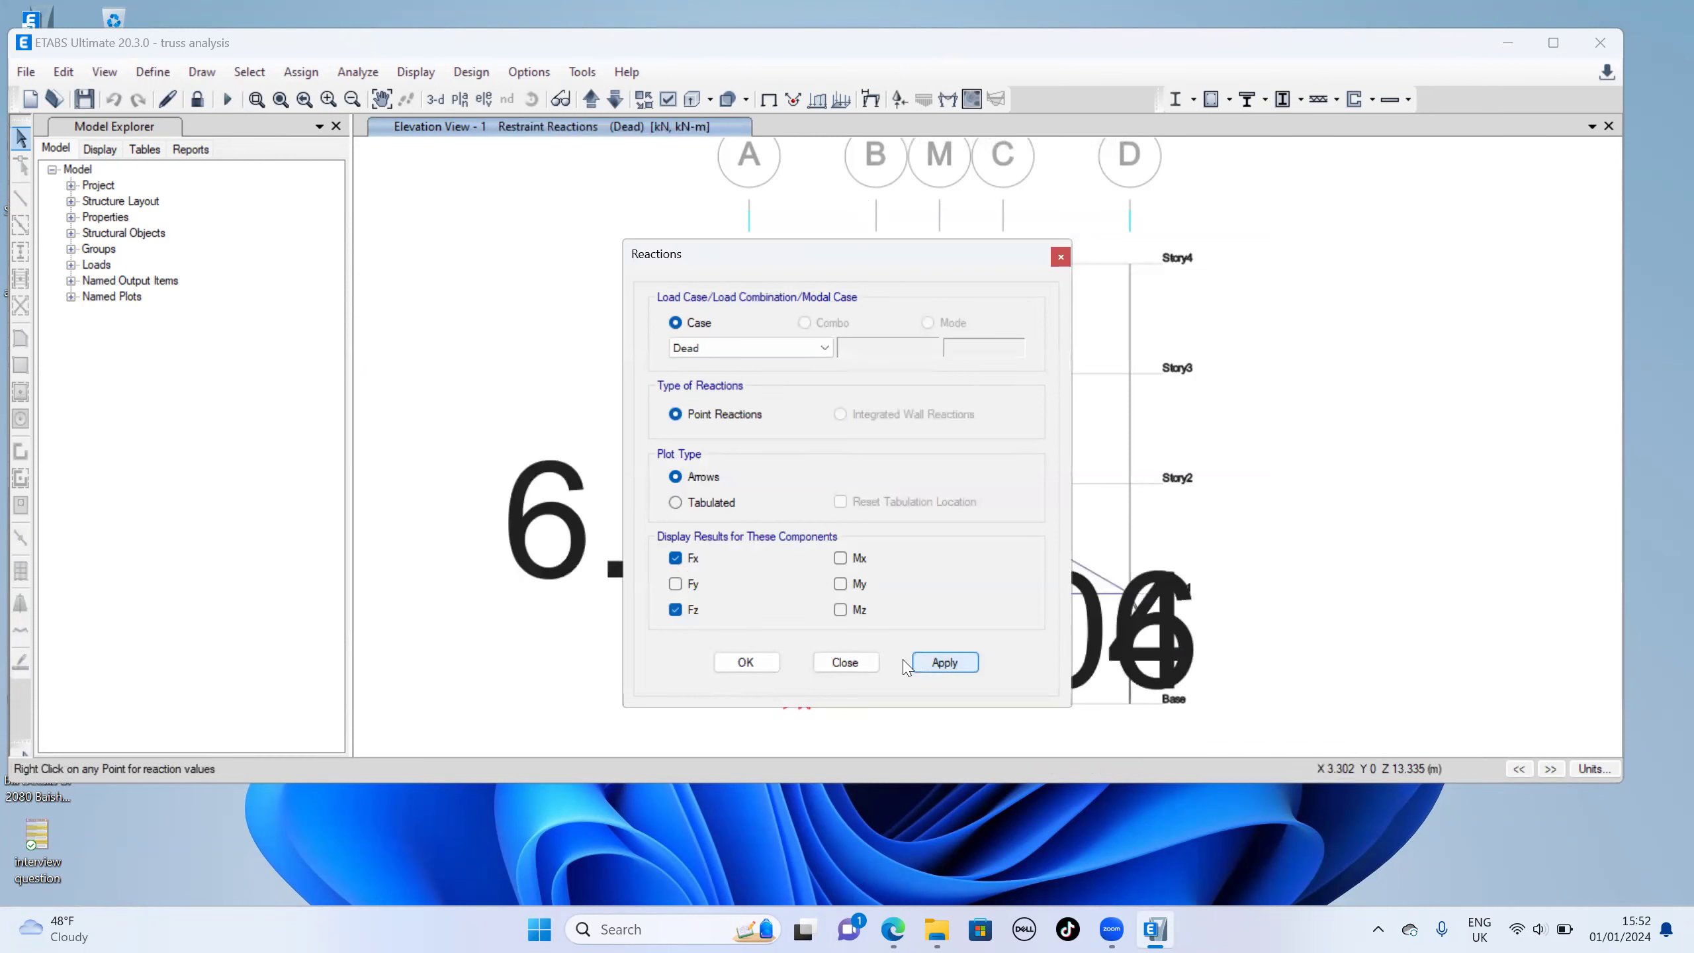
{"action": "left_click", "coordinate": [740, 664]}
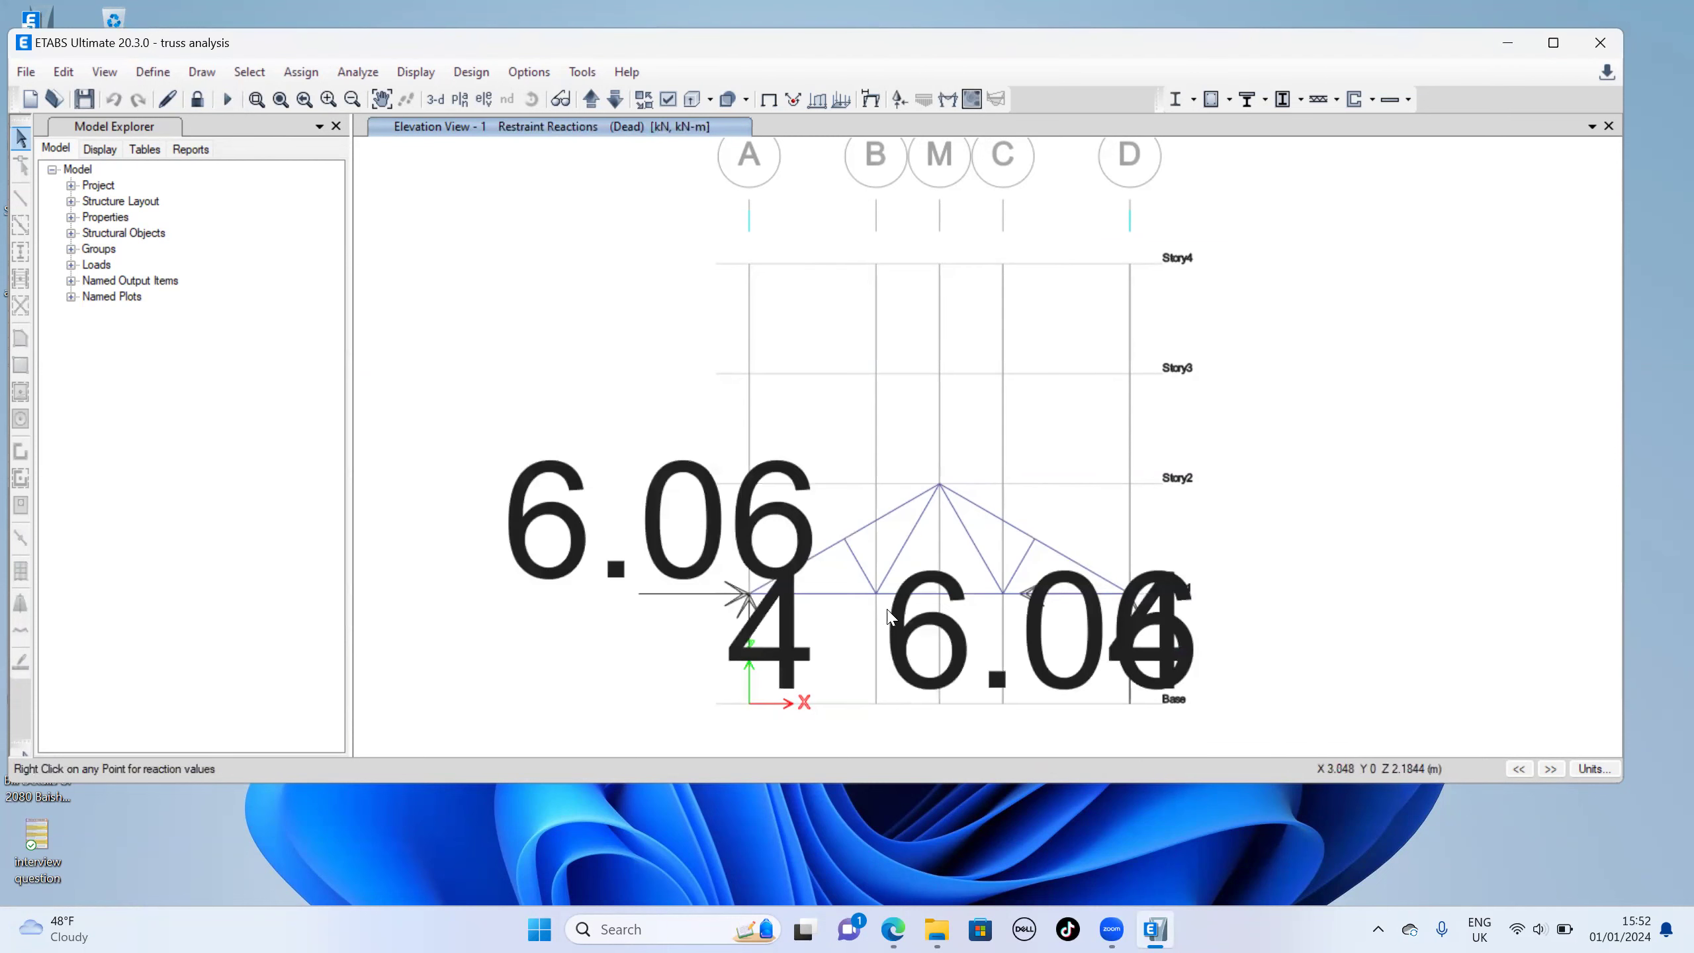
Examine the horizontal and vertical reaction arrows and values at both truss supports
{"action": "scroll", "coordinate": [890, 618], "scroll_direction": "down", "scroll_amount": 5}
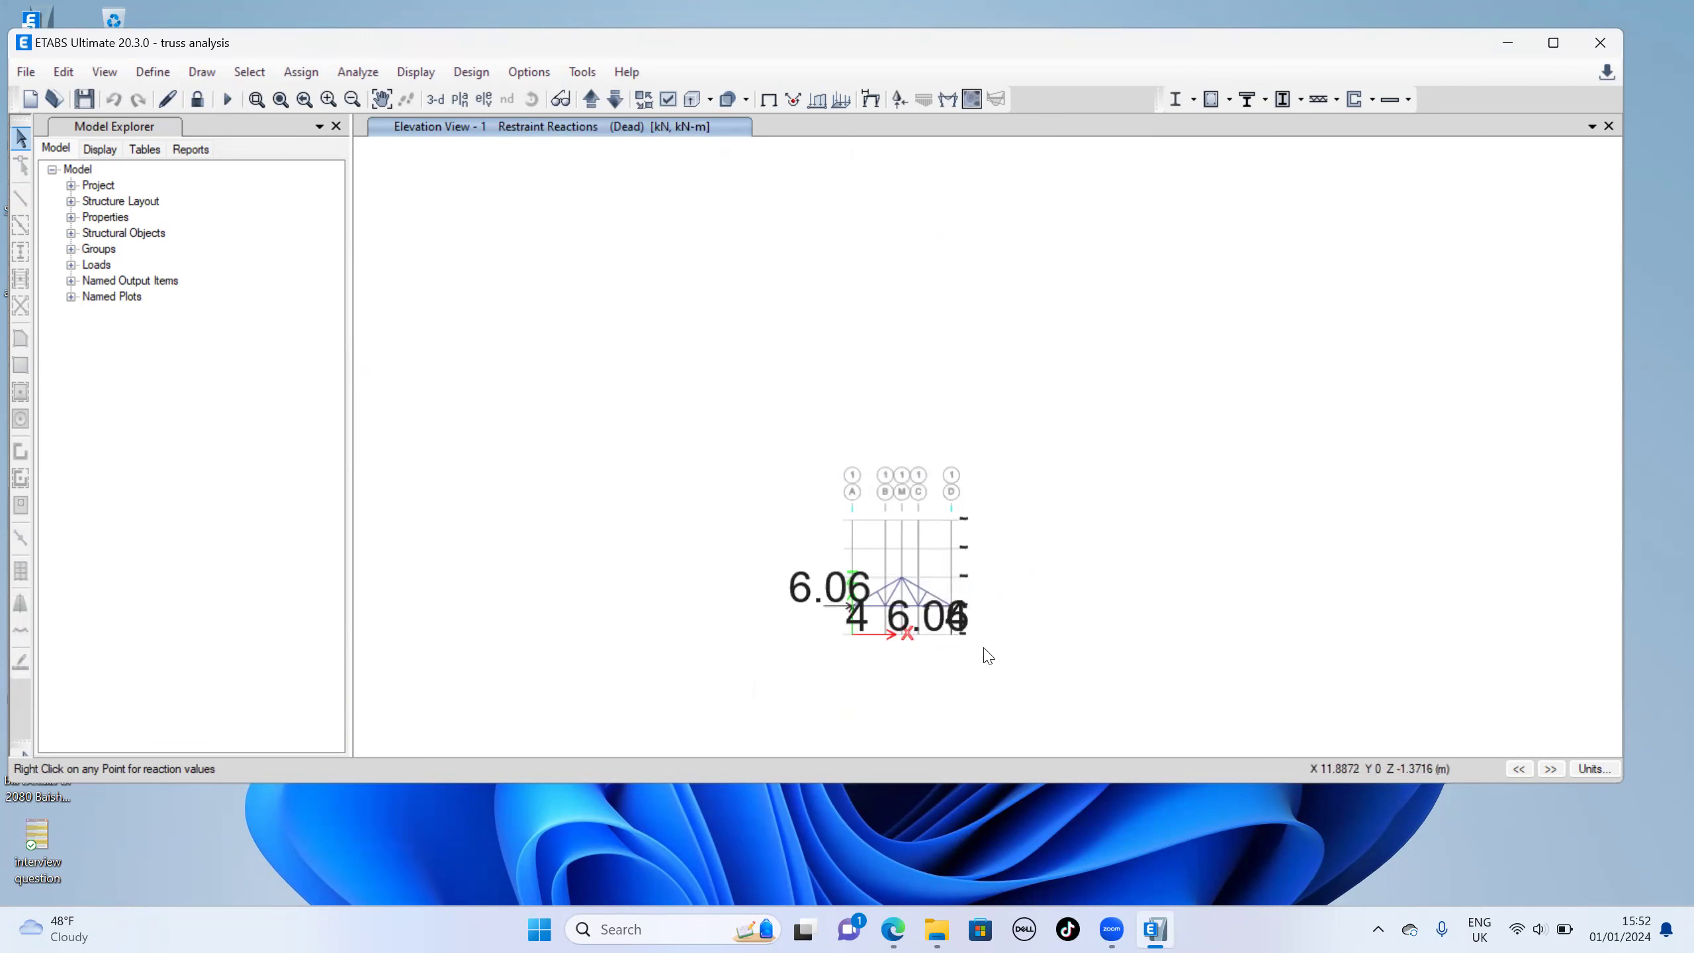
{"action": "scroll", "coordinate": [988, 655], "scroll_direction": "up", "scroll_amount": 5}
{"action": "scroll", "coordinate": [988, 655], "scroll_direction": "up", "scroll_amount": 3}
{"action": "scroll", "coordinate": [988, 655], "scroll_direction": "down", "scroll_amount": 2}
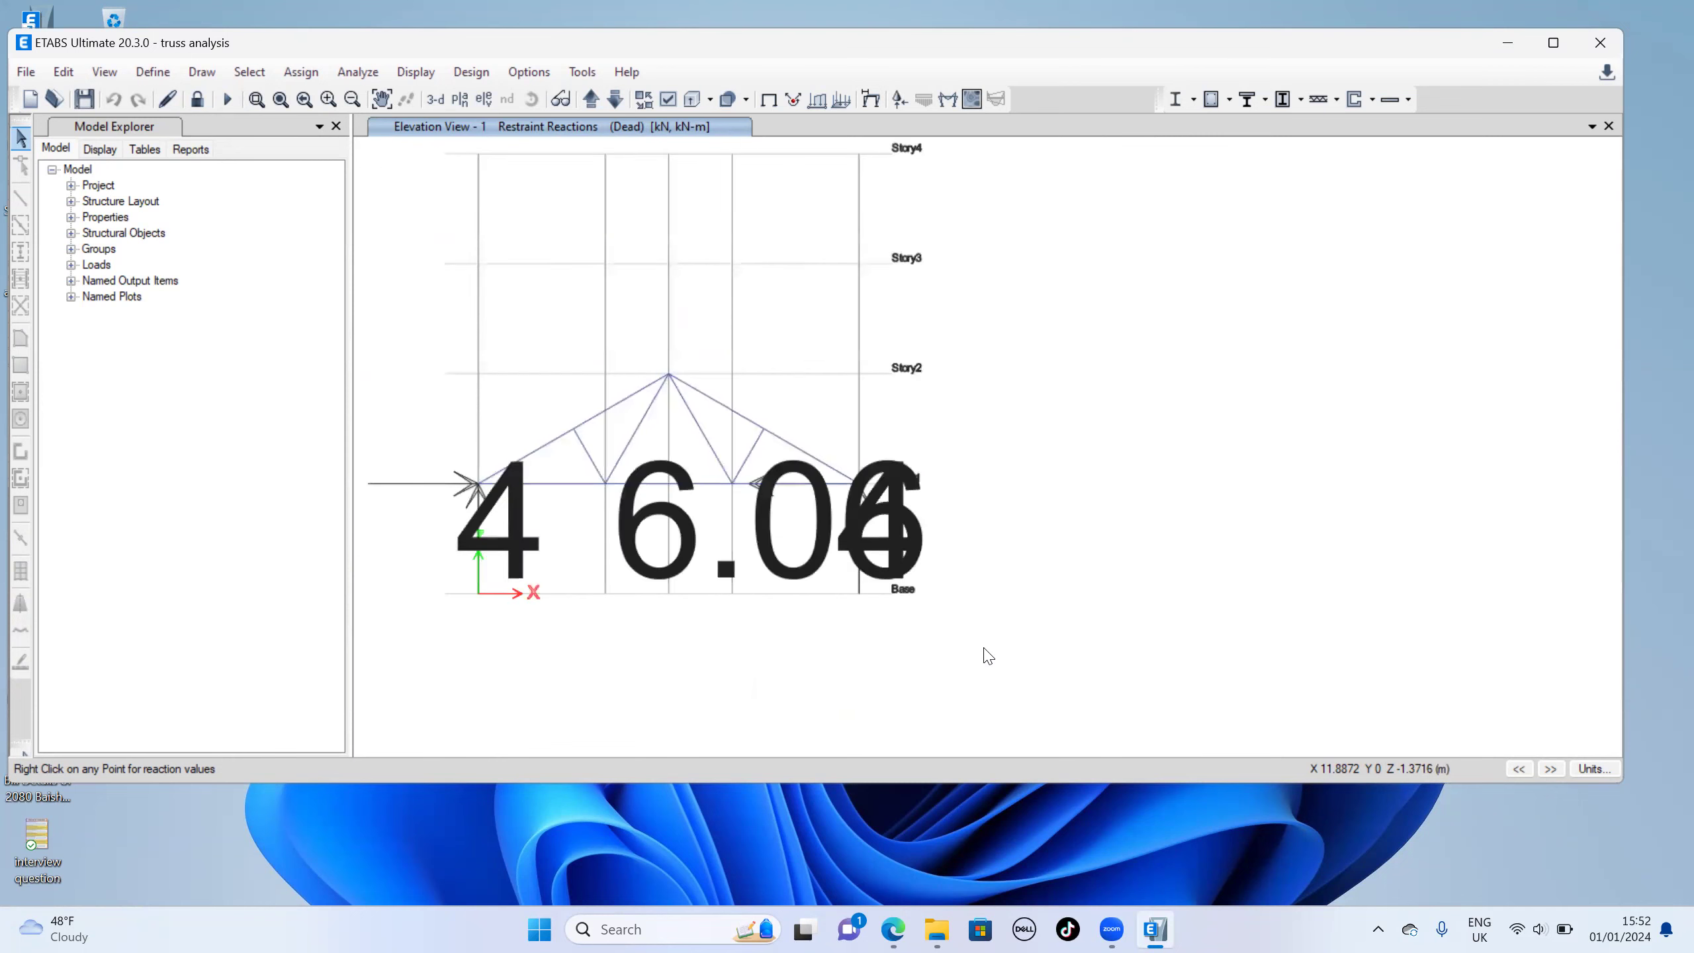
{"action": "scroll", "coordinate": [987, 655], "scroll_direction": "up", "scroll_amount": 2}
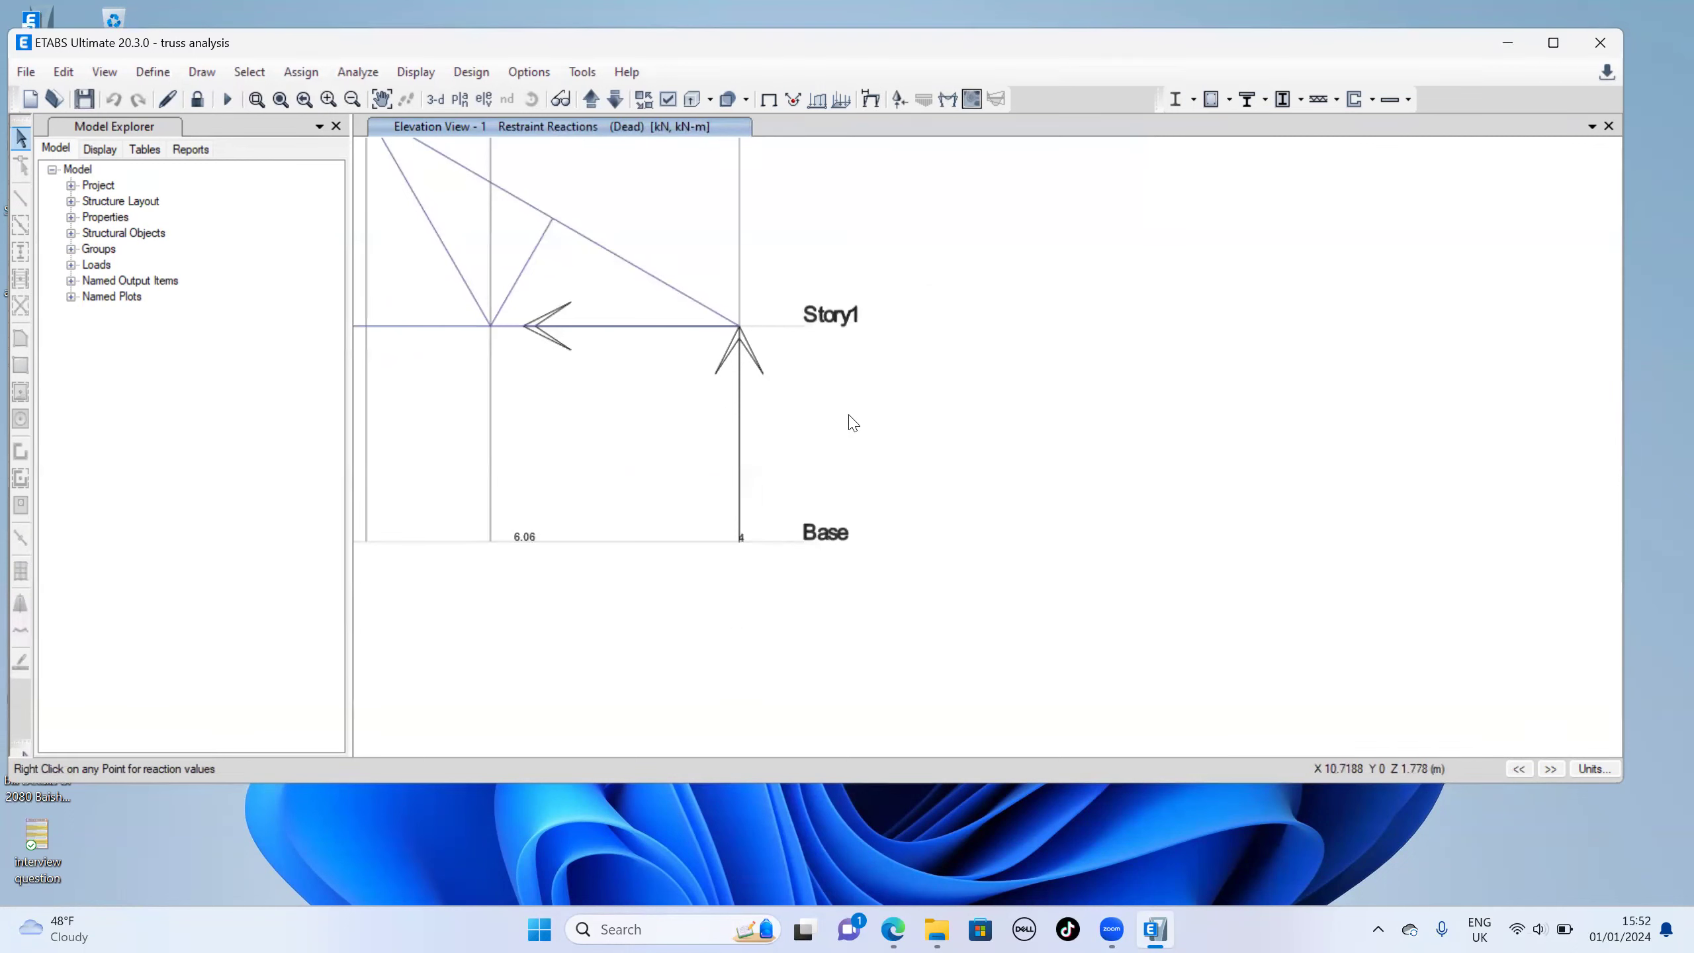
{"action": "scroll", "coordinate": [783, 470], "scroll_direction": "up", "scroll_amount": 3}
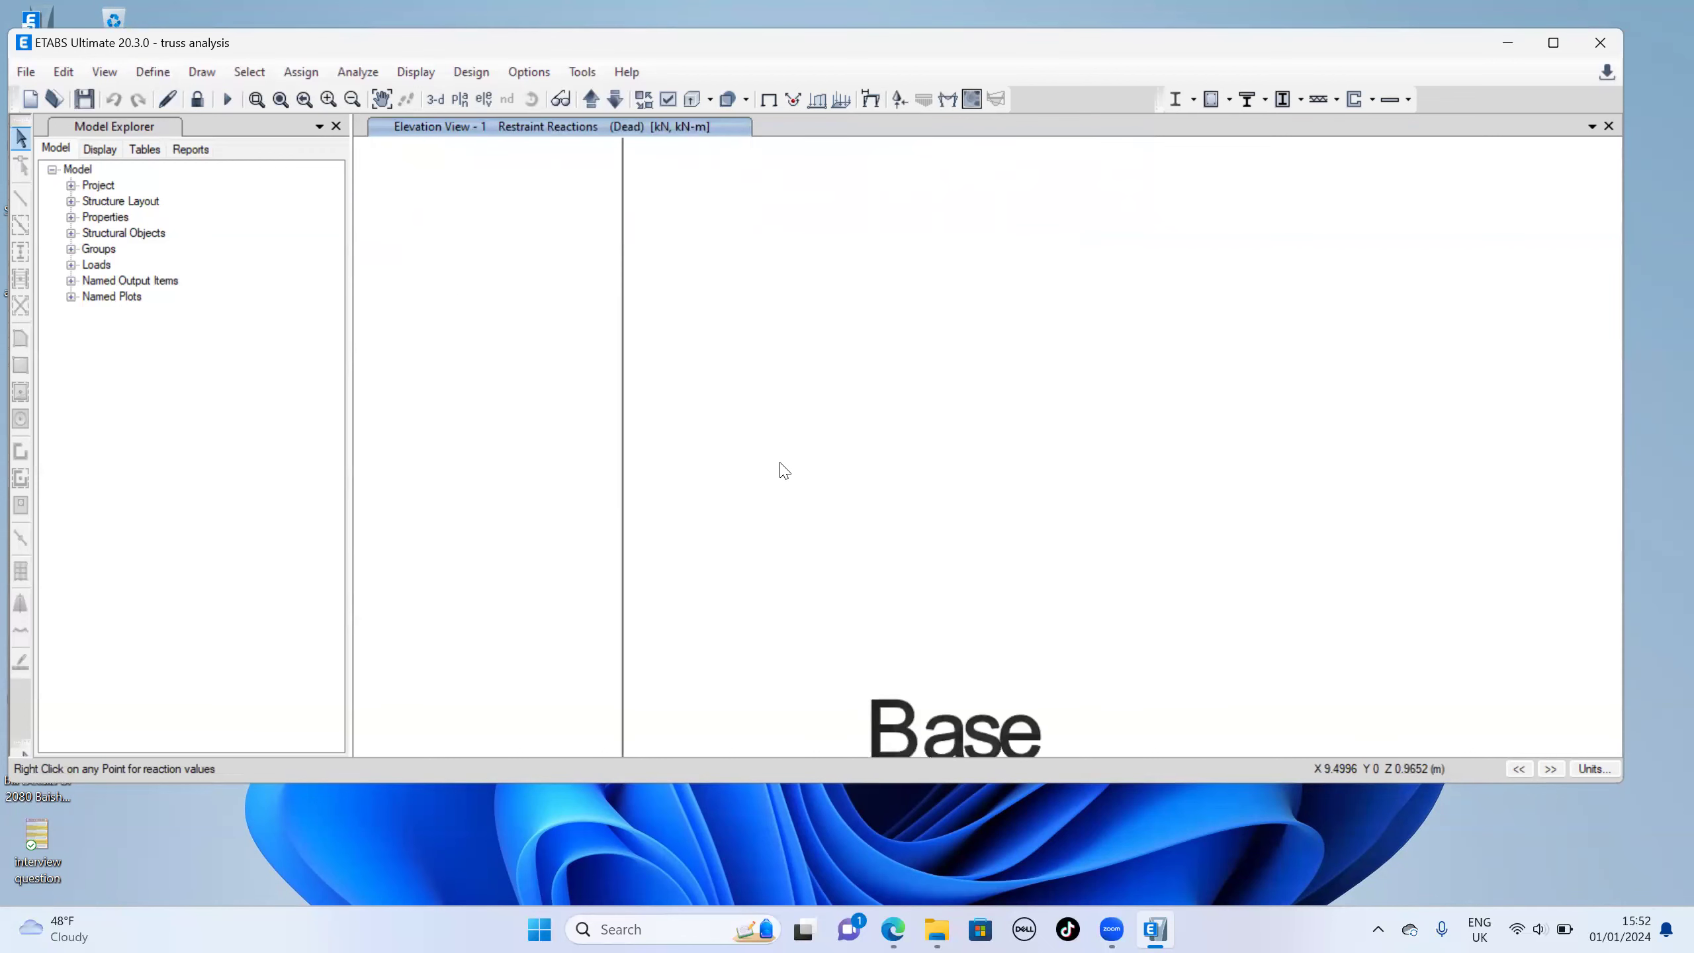
{"action": "scroll", "coordinate": [783, 470], "scroll_direction": "down", "scroll_amount": 3}
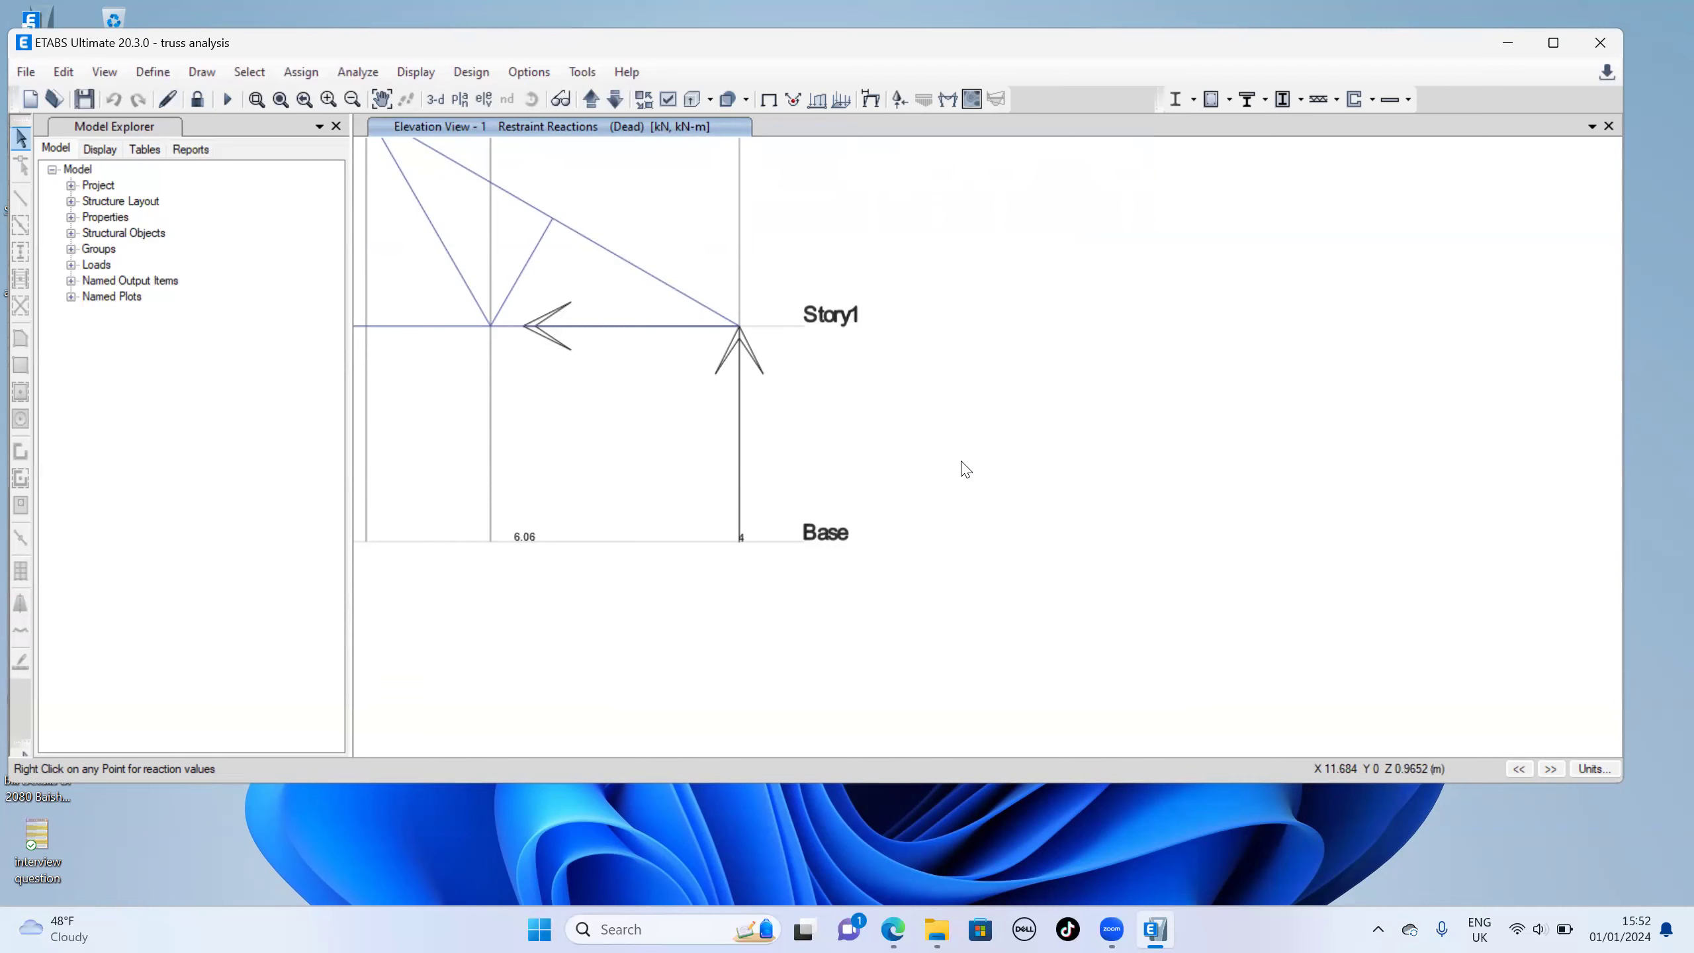
{"action": "scroll", "coordinate": [963, 470], "scroll_direction": "down", "scroll_amount": 4}
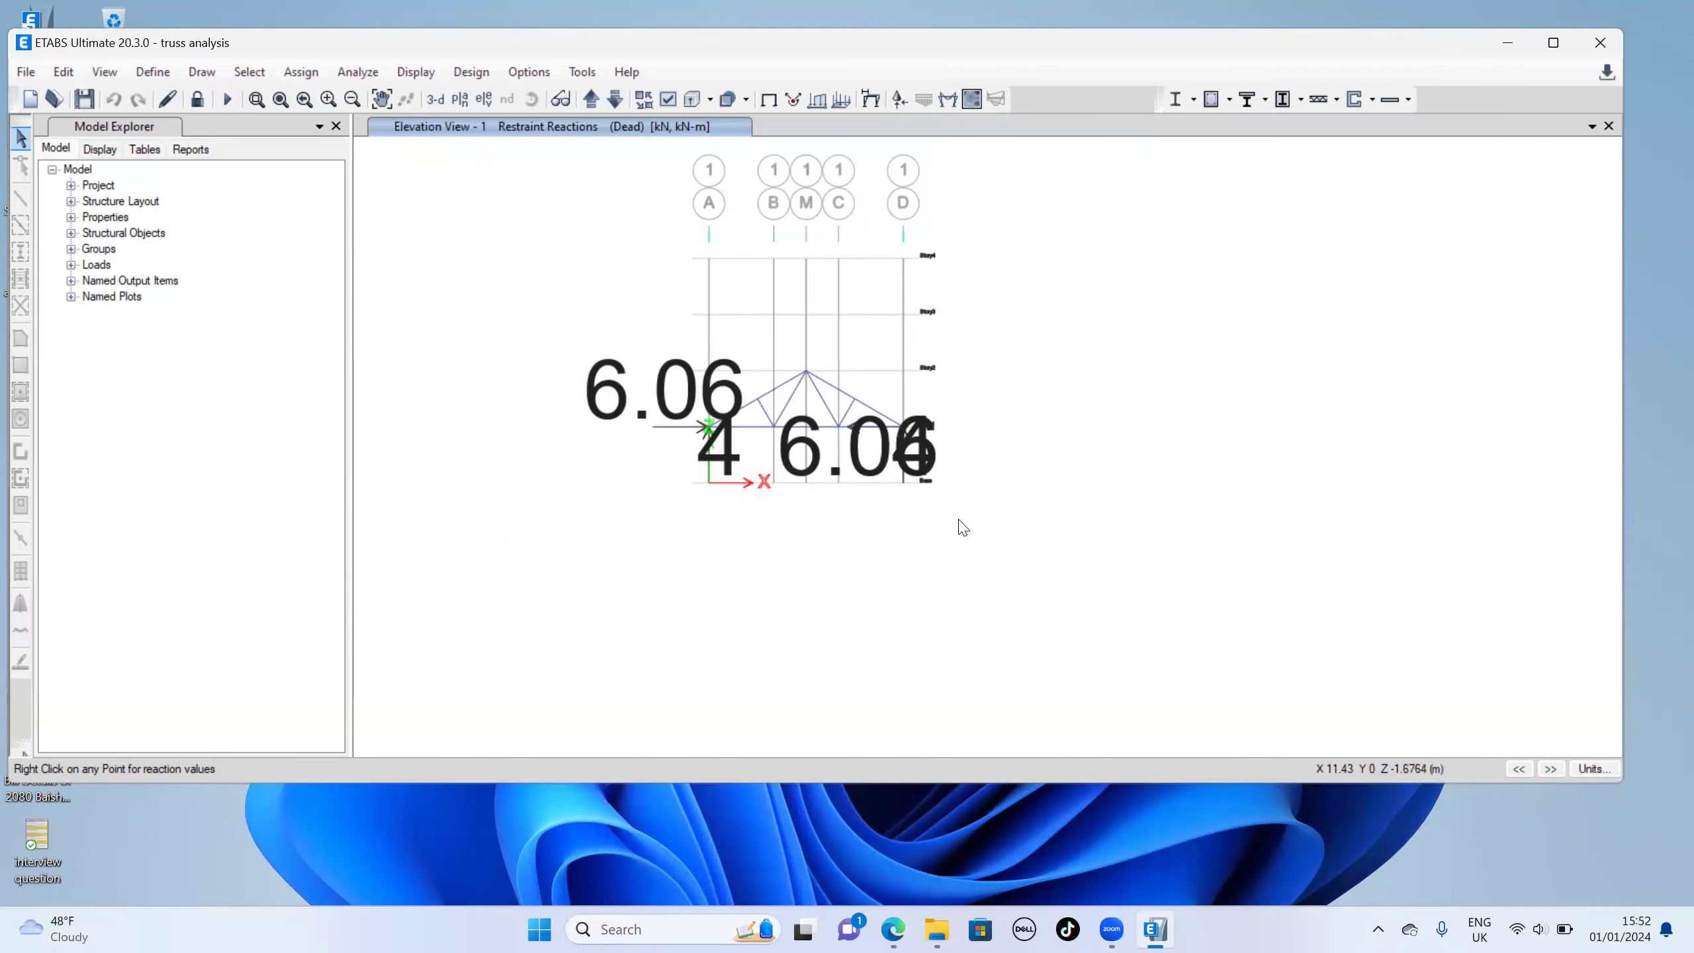
{"action": "scroll", "coordinate": [993, 528], "scroll_direction": "up", "scroll_amount": 2}
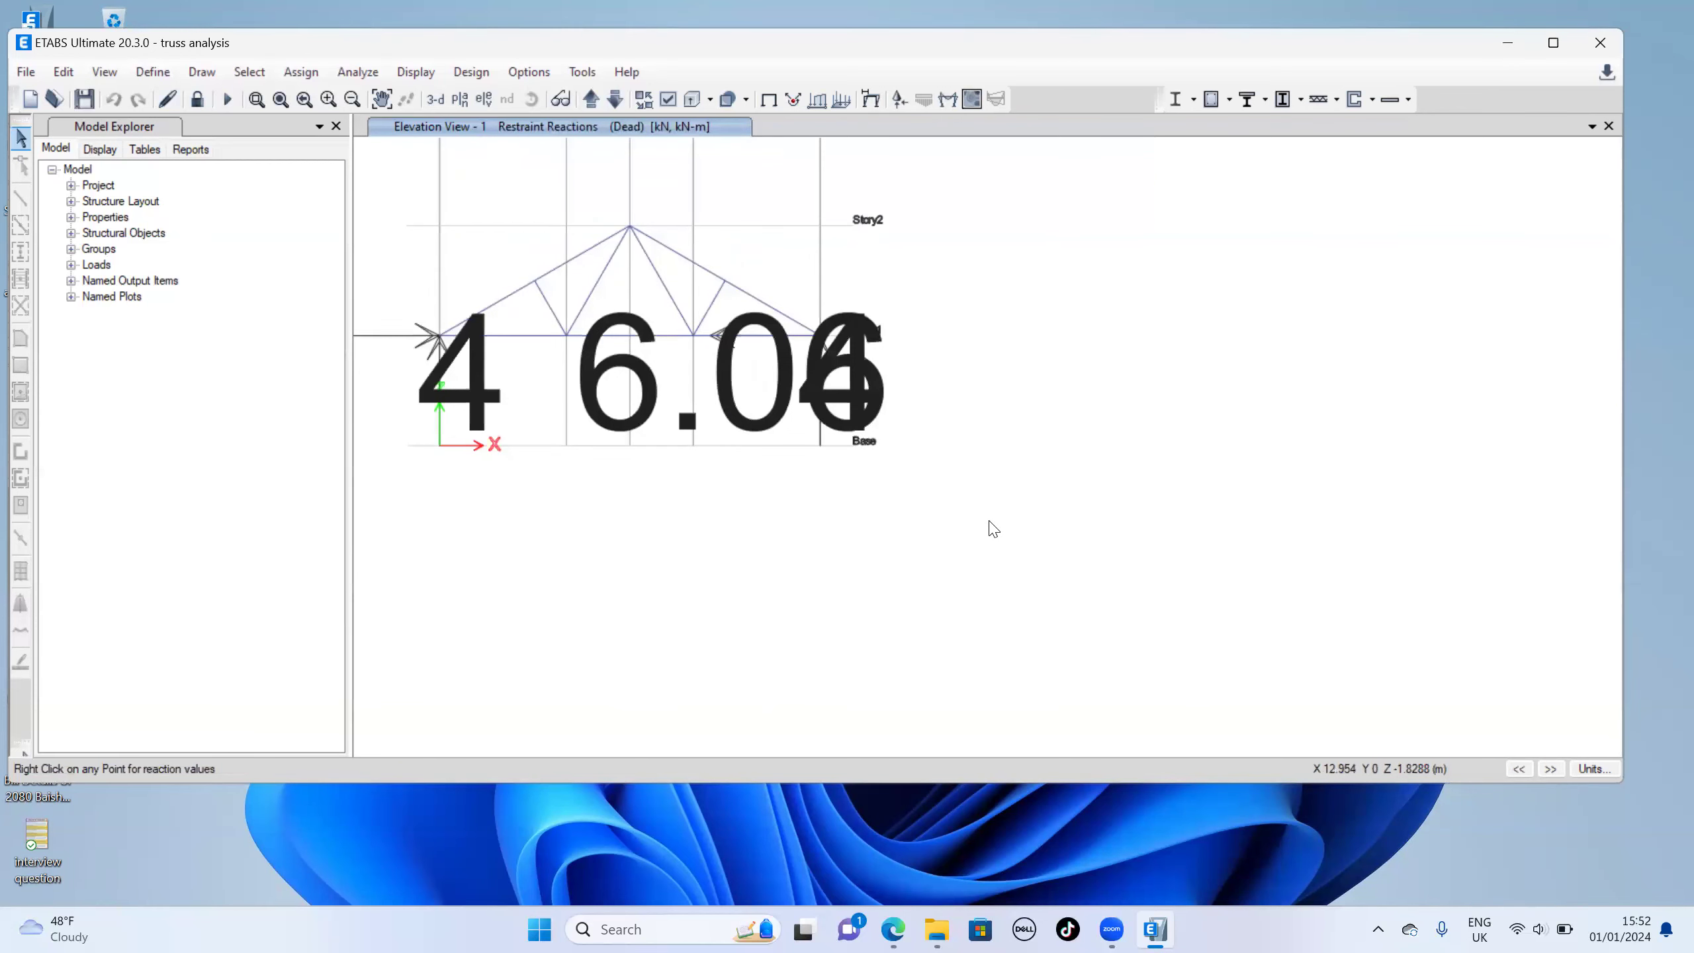